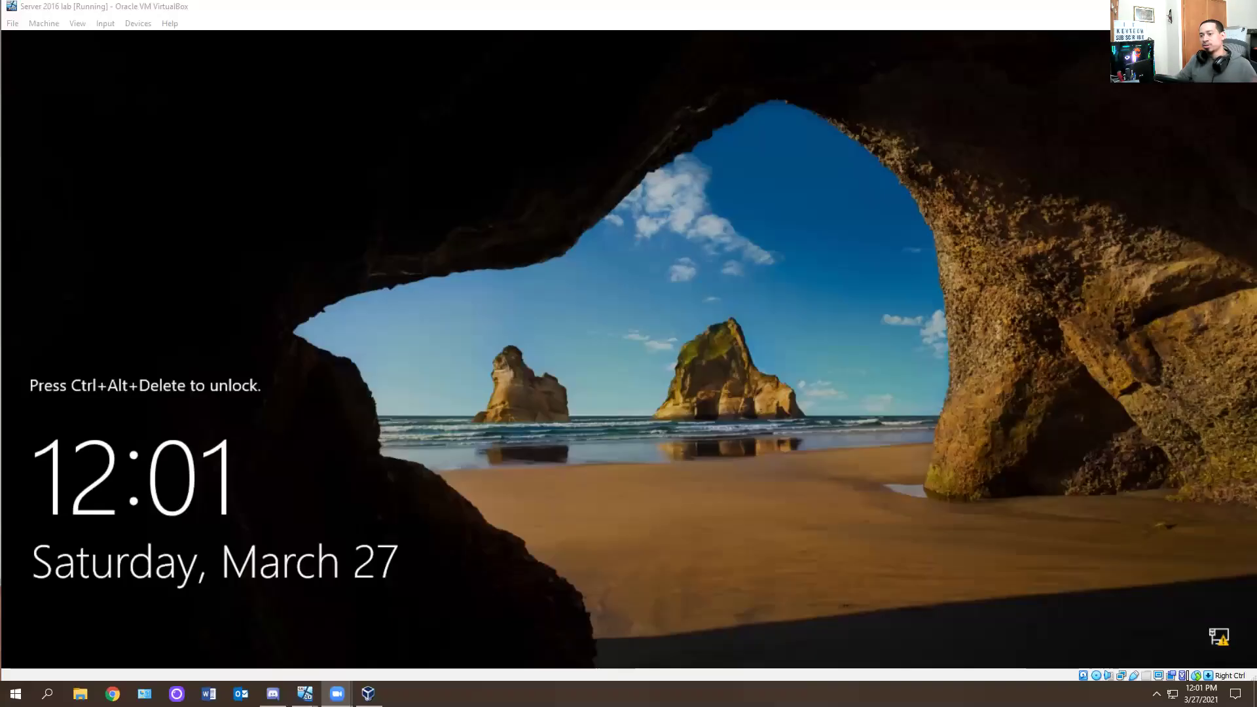
- Send Ctrl-Alt-Del to the server VM and sign in with the administrator password
{"action": "left_click", "coordinate": [106, 23]}
{"action": "mouse_move", "coordinate": [127, 38]}
{"action": "left_click", "coordinate": [236, 75]}
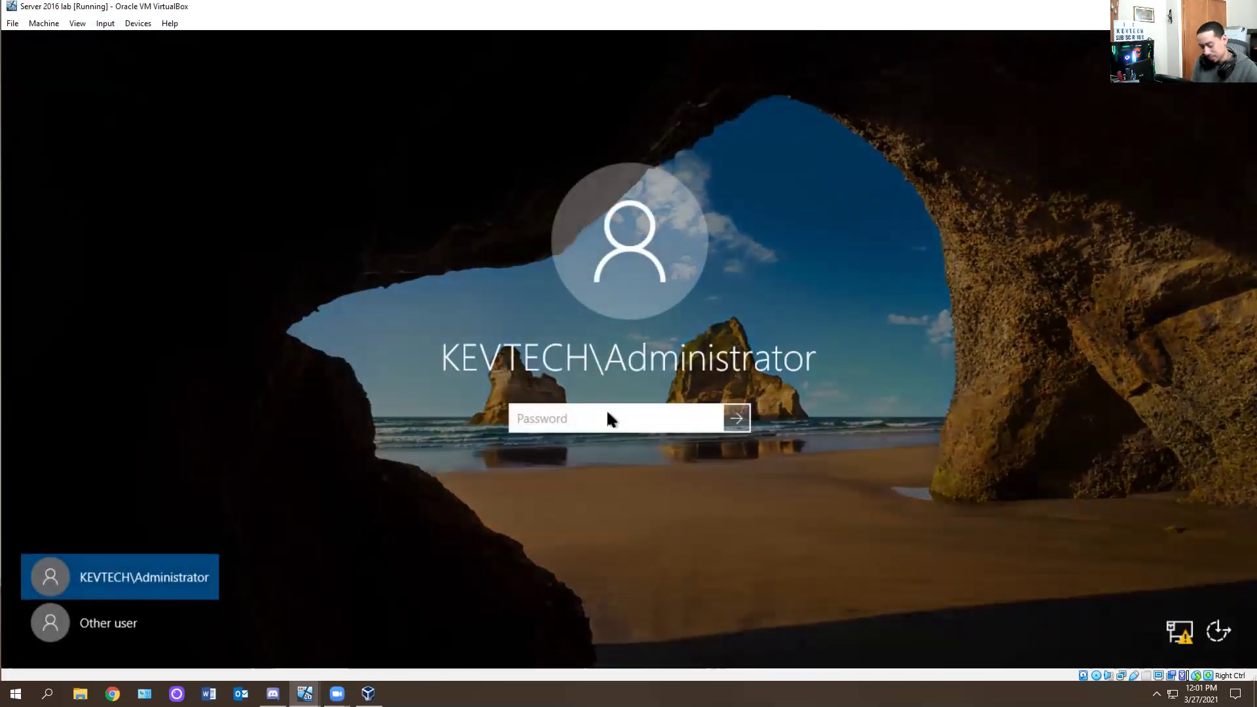
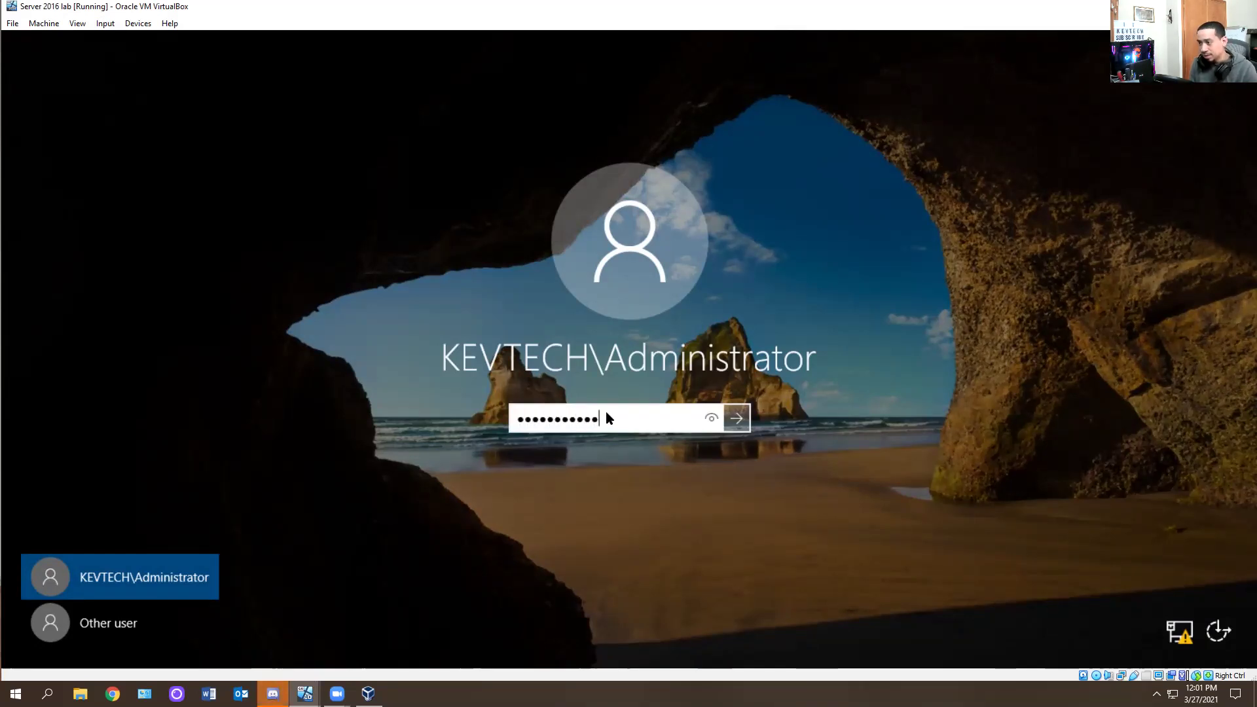
{"action": "key", "text": "Return"}
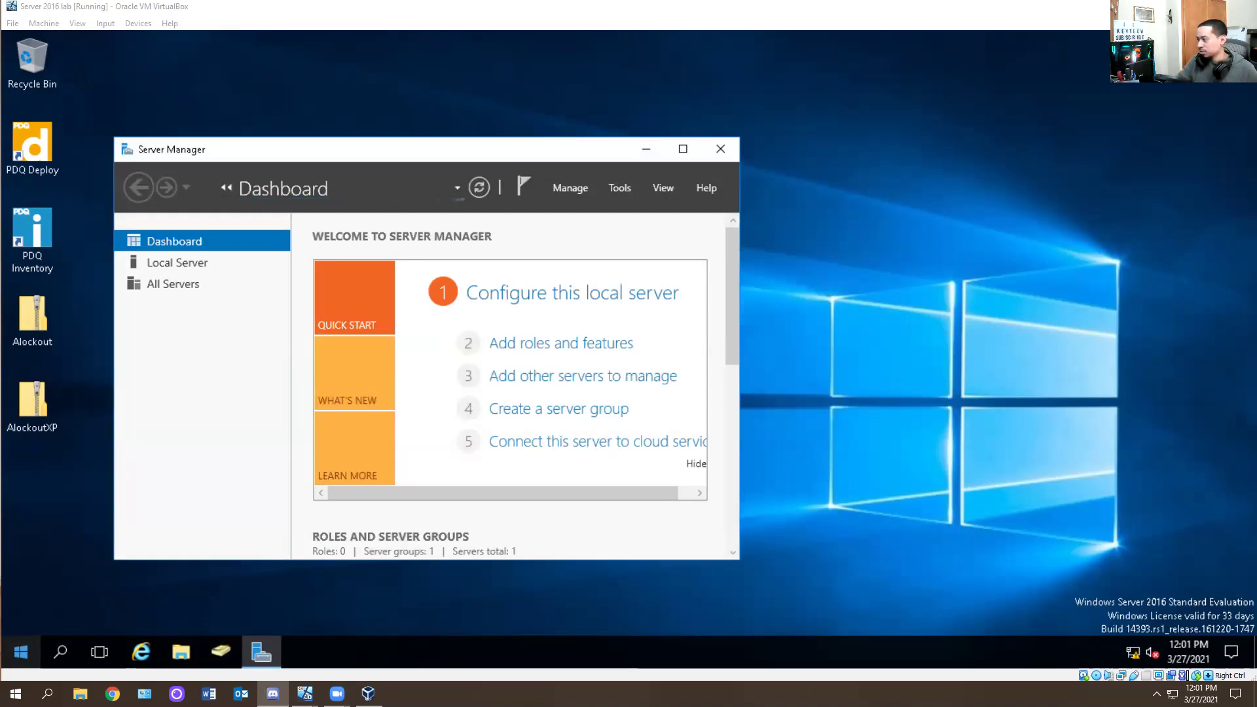
- Quit Discord from the host's notification tray
{"action": "left_click", "coordinate": [1156, 693]}
{"action": "right_click", "coordinate": [1162, 668]}
{"action": "left_click", "coordinate": [1166, 672]}
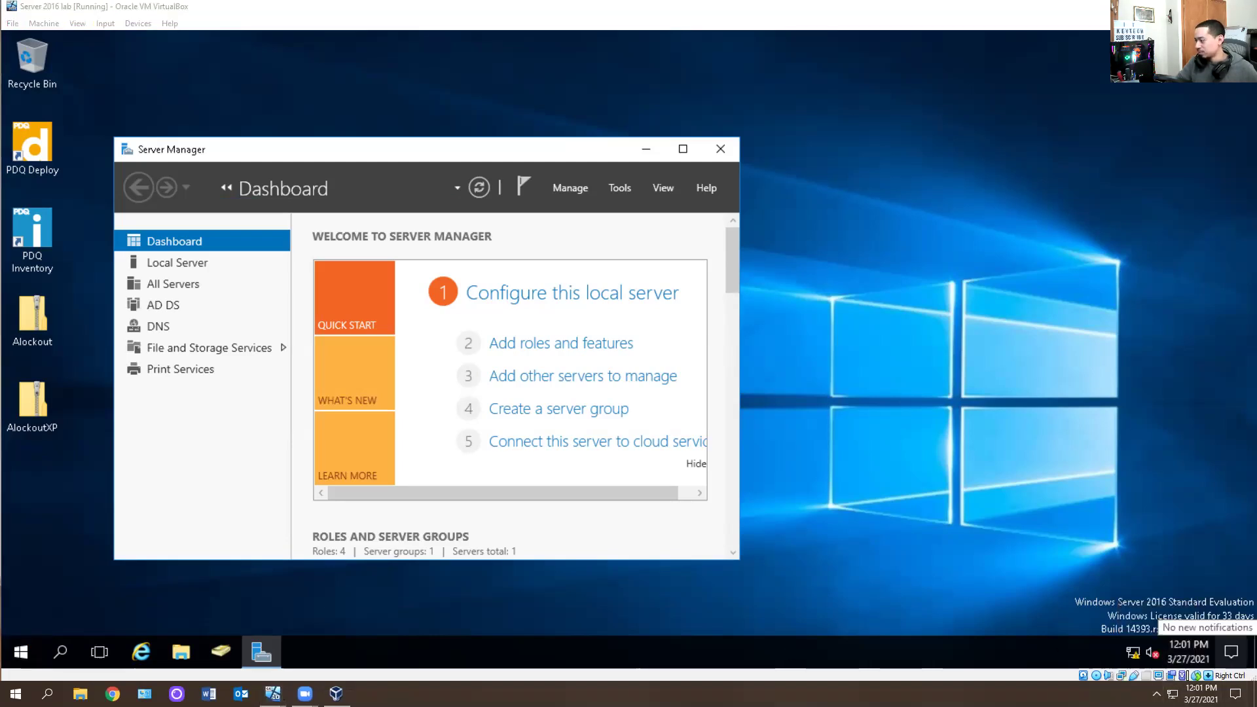
- Dismiss another tray app's menu, maximize Server Manager and launch Active Directory Users and Computers
{"action": "left_click", "coordinate": [1156, 693]}
{"action": "right_click", "coordinate": [1131, 641]}
{"action": "left_click", "coordinate": [1159, 678]}
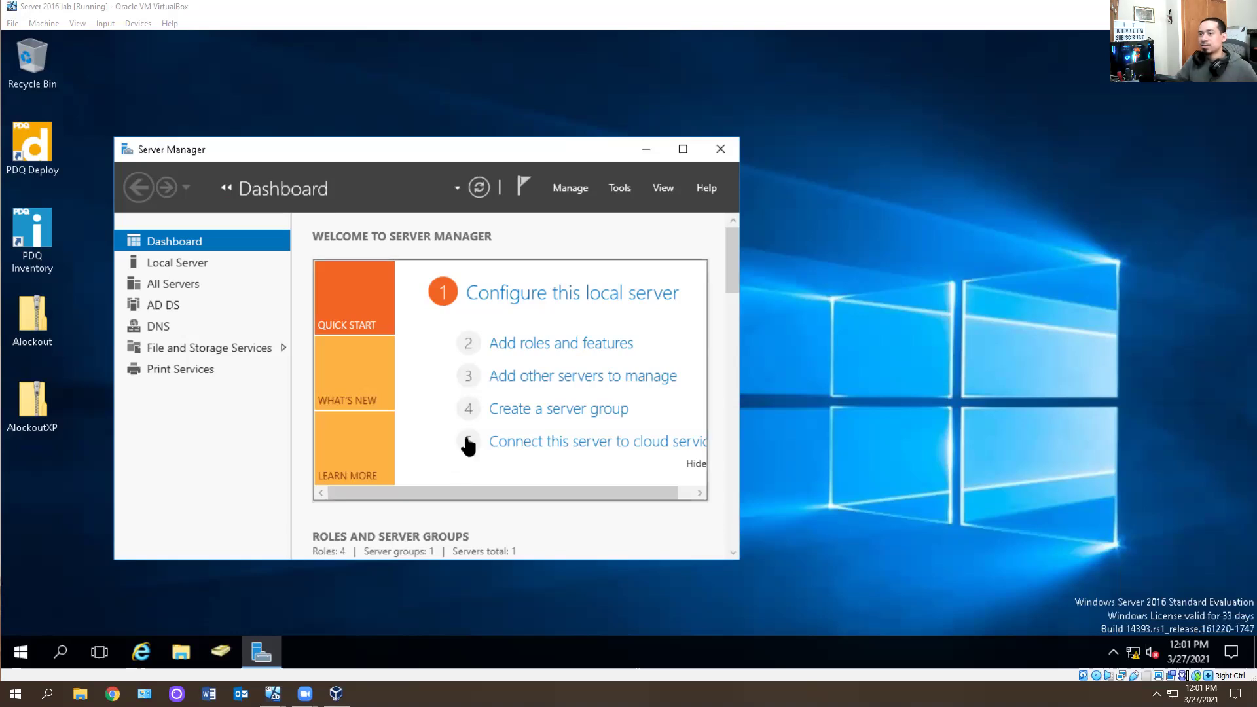
{"action": "left_click", "coordinate": [683, 149]}
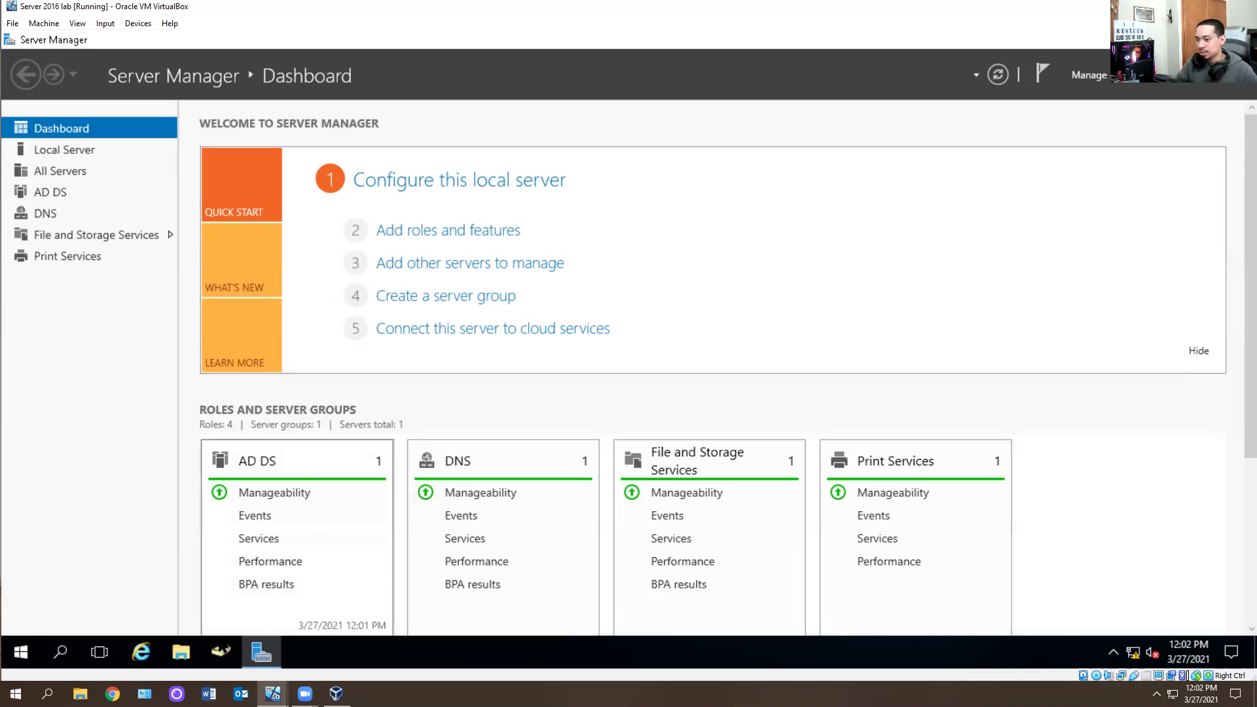
{"action": "left_click", "coordinate": [221, 652]}
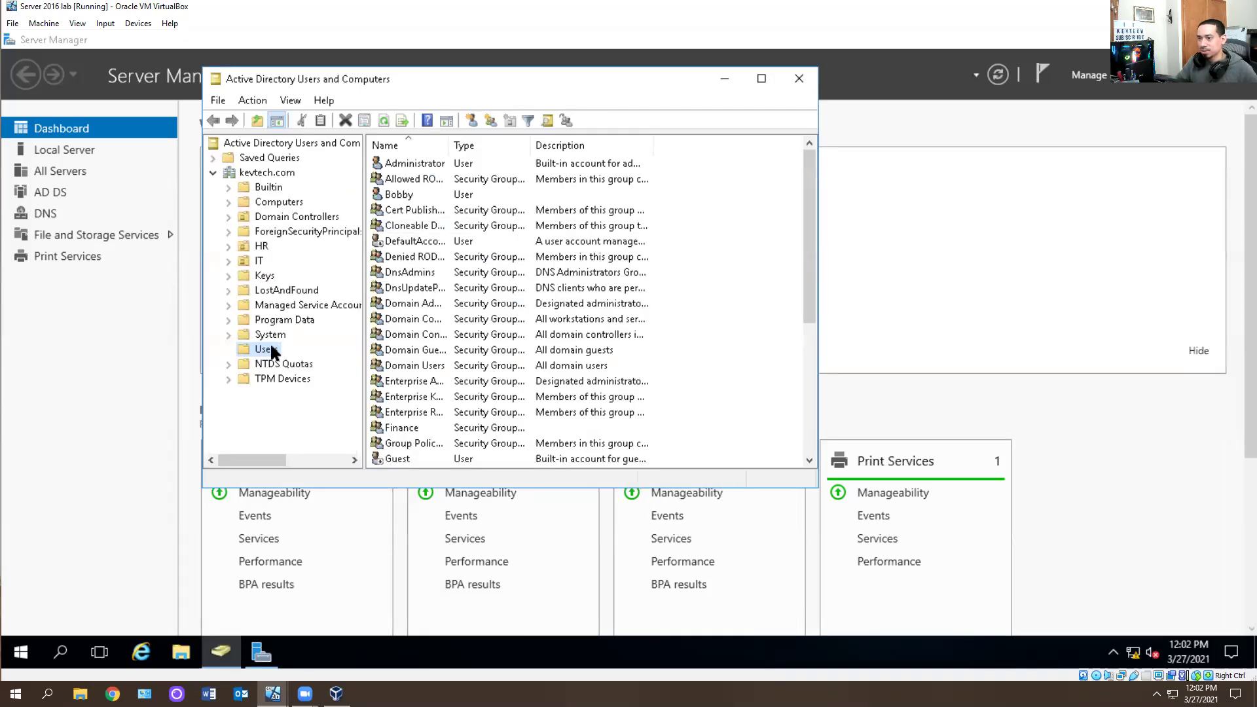
- Start a new user in Users named Scott with logon name scott
{"action": "right_click", "coordinate": [269, 351]}
{"action": "mouse_move", "coordinate": [307, 401]}
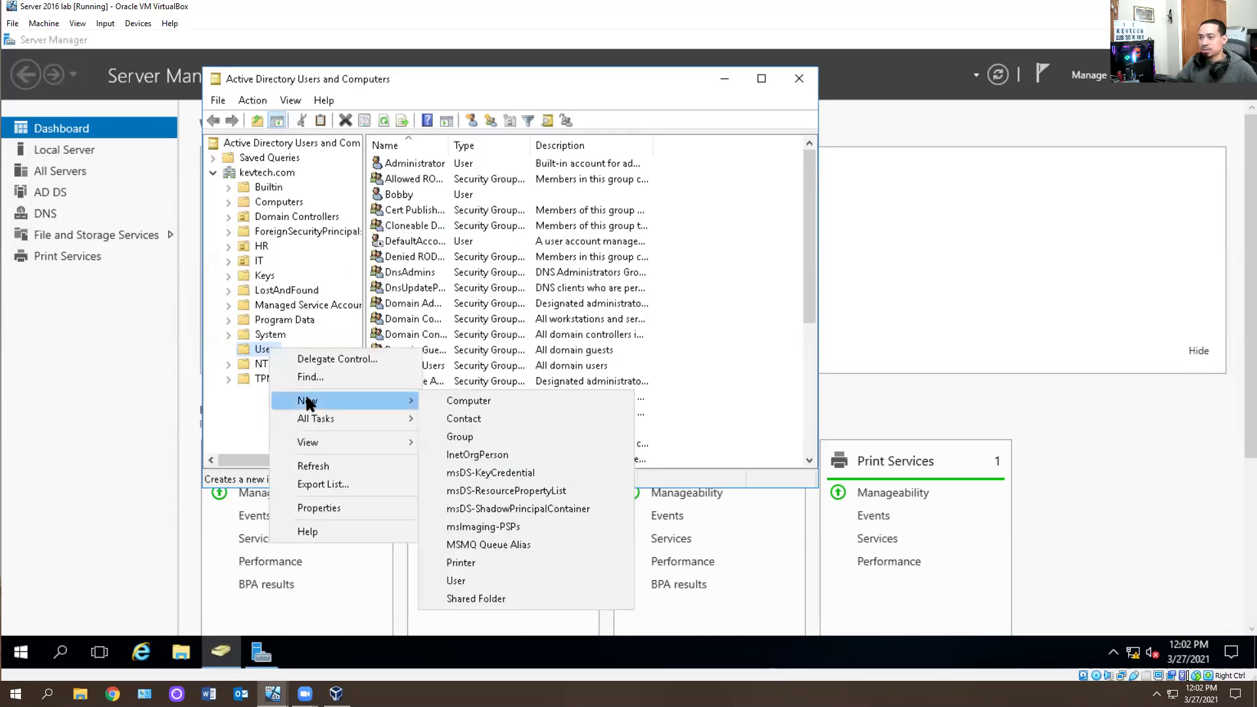
{"action": "left_click", "coordinate": [474, 573]}
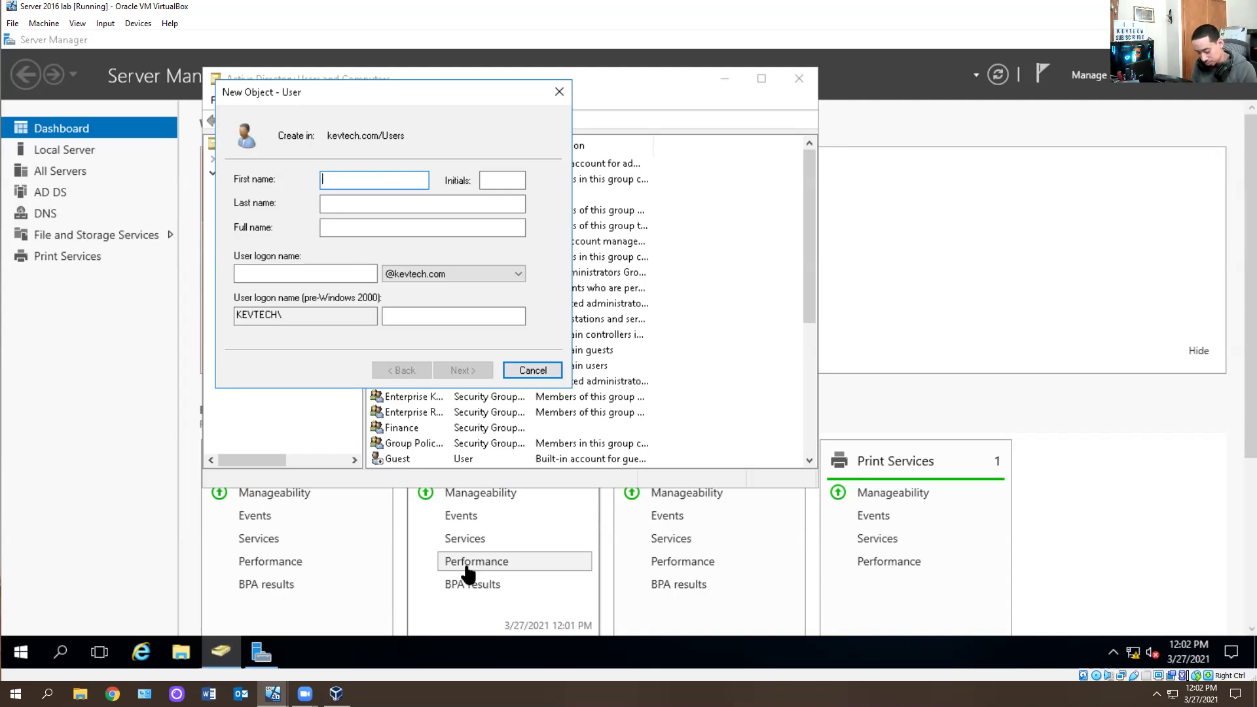
{"action": "type", "text": "Scott"}
{"action": "key", "text": "Tab"}
{"action": "key", "text": "Tab"}
{"action": "key", "text": "Tab"}
{"action": "key", "text": "Tab"}
{"action": "type", "text": "sco"}
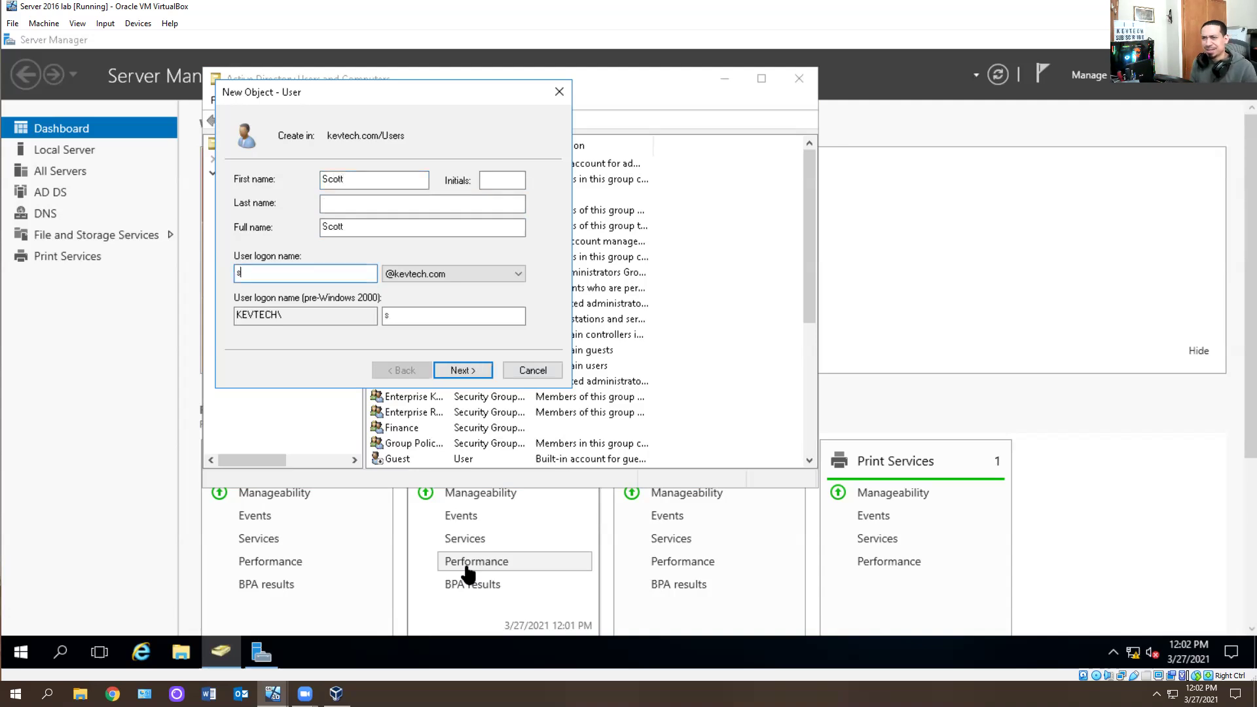
{"action": "key", "text": "BackSpace"}
{"action": "key", "text": "BackSpace"}
{"action": "type", "text": "cott"}
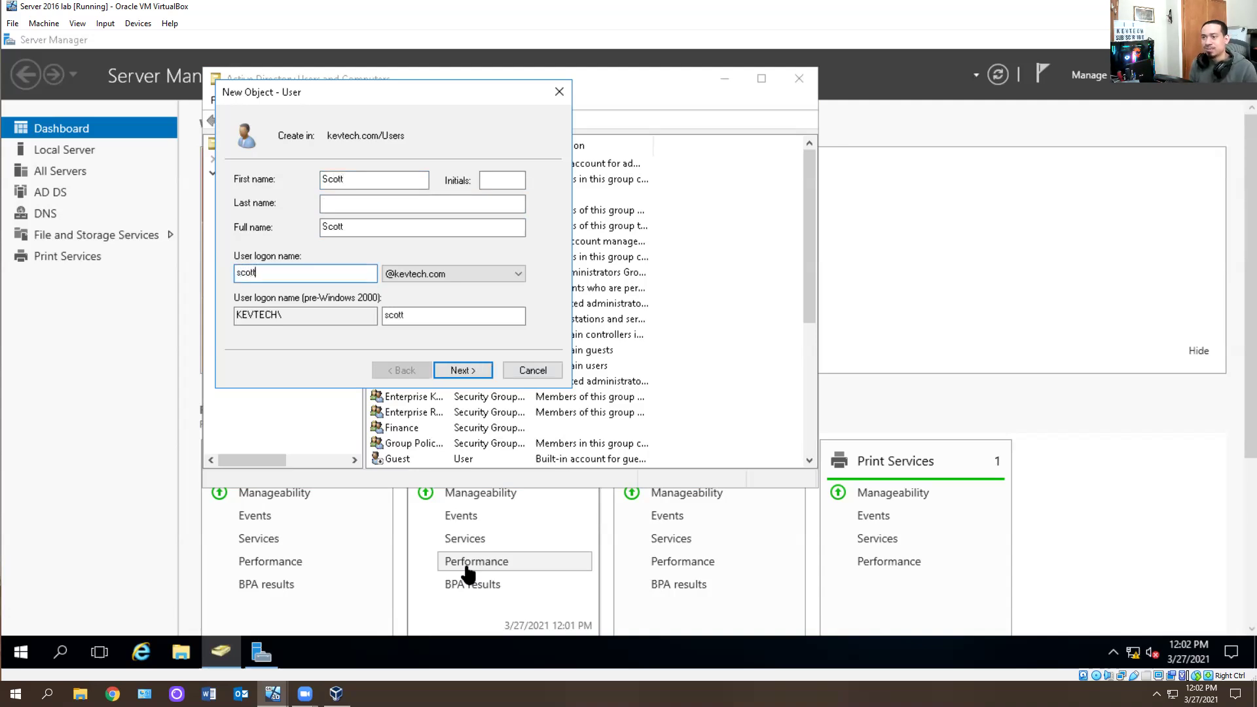
{"action": "key", "text": "Return"}
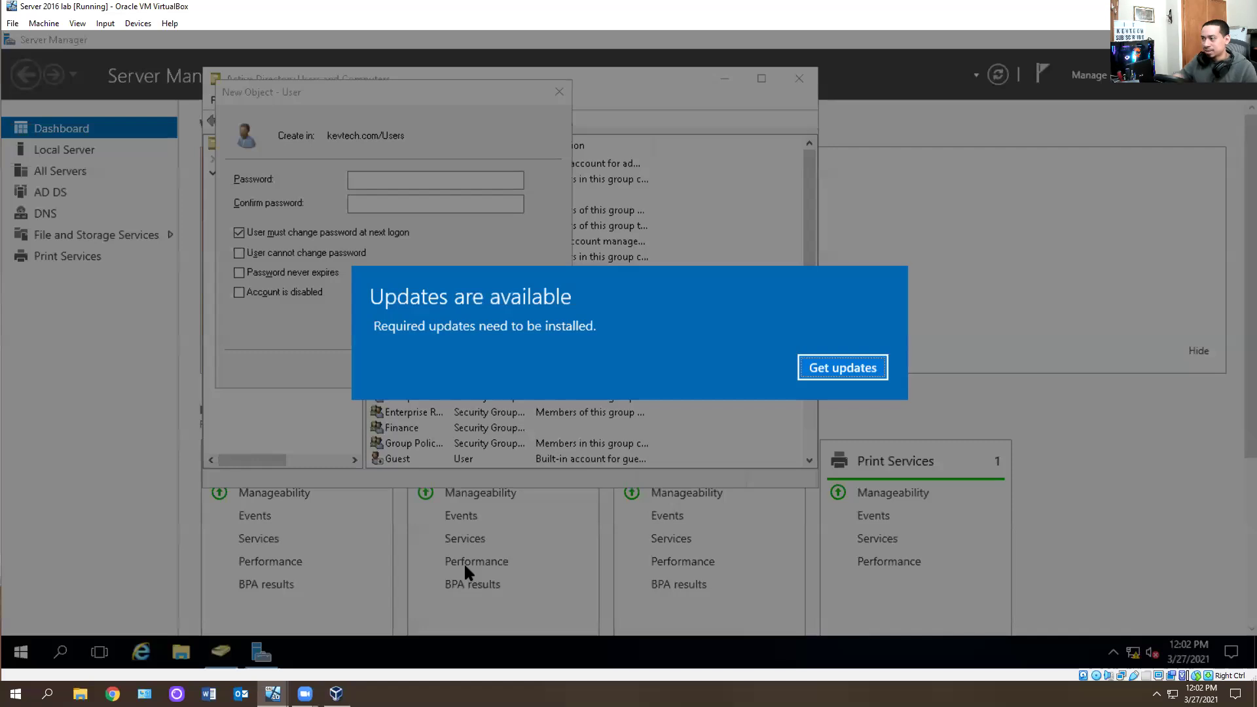
- Dismiss the updates notice, set Scott's password without forced change at next logon, and finish
{"action": "left_click", "coordinate": [836, 368]}
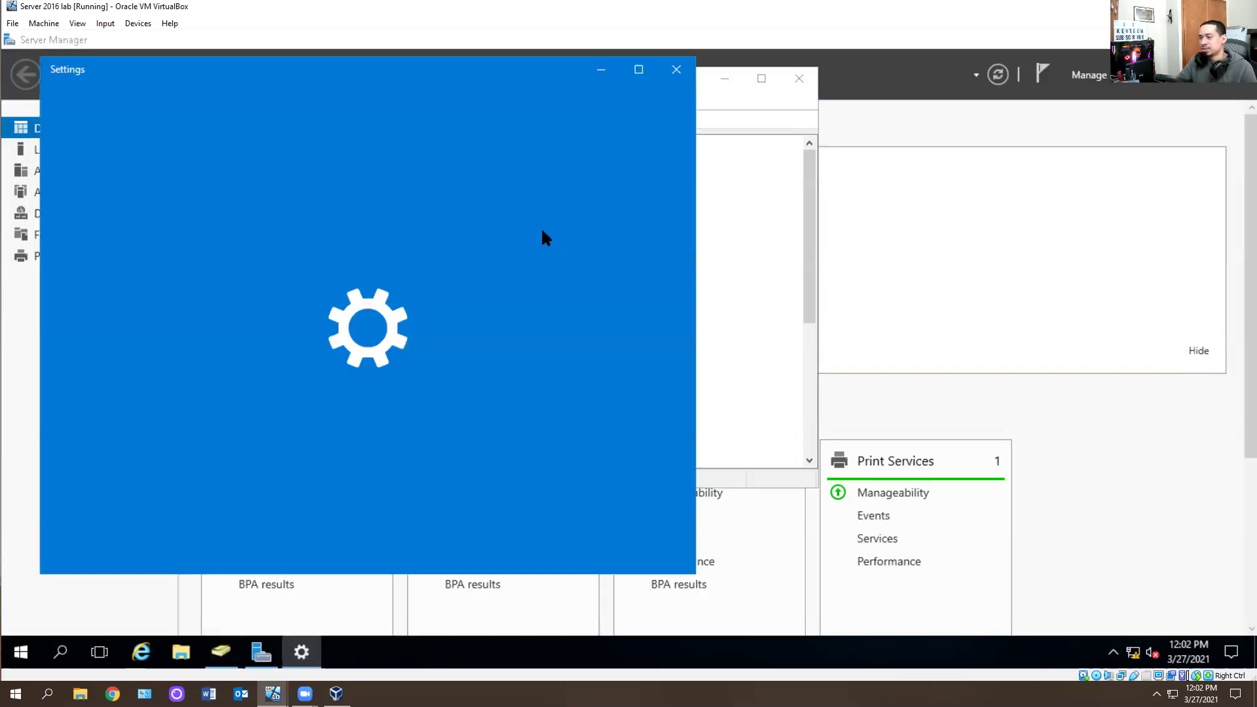
{"action": "key", "text": "alt+F4"}
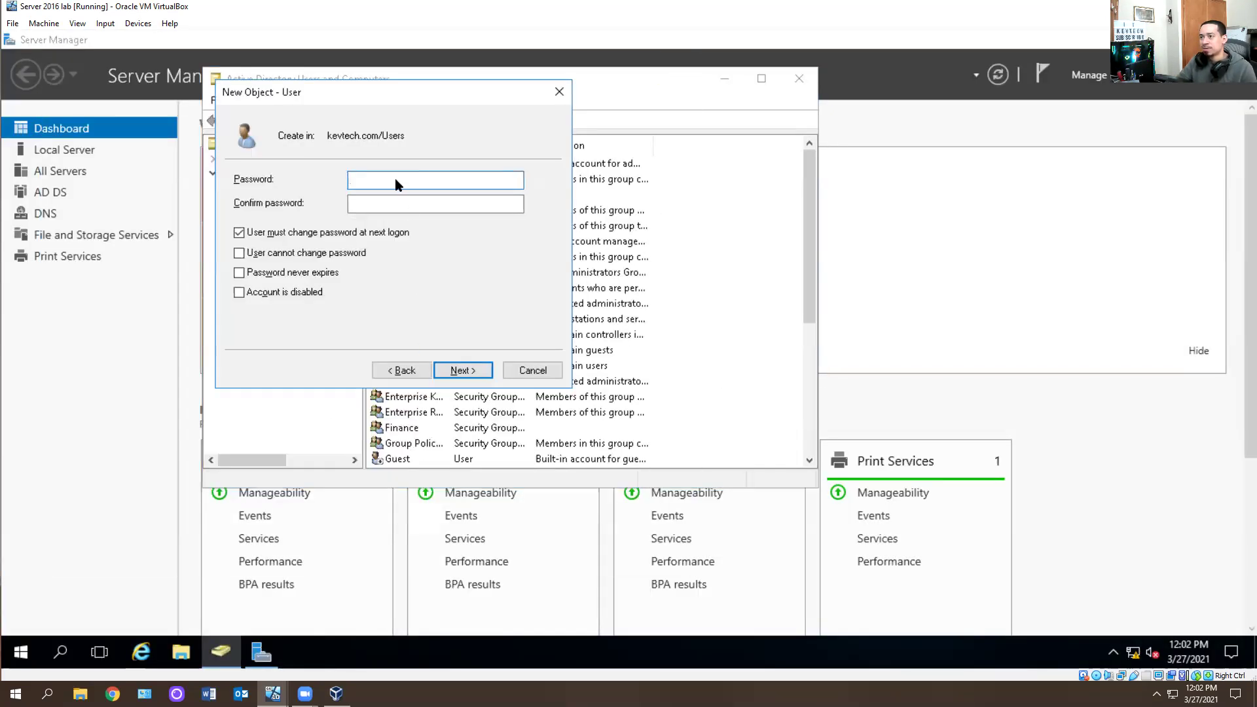
{"action": "type", "text": "••••••••"}
{"action": "key", "text": "Tab"}
{"action": "type", "text": "••••••••"}
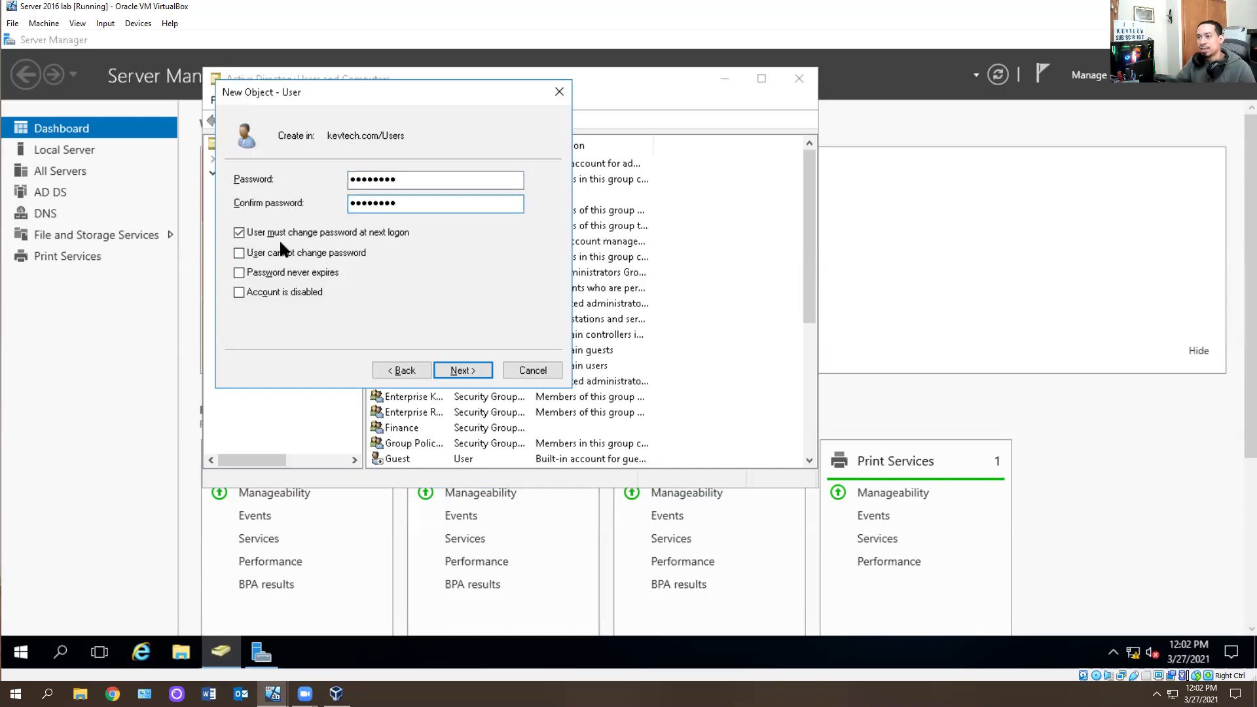
{"action": "left_click", "coordinate": [240, 233]}
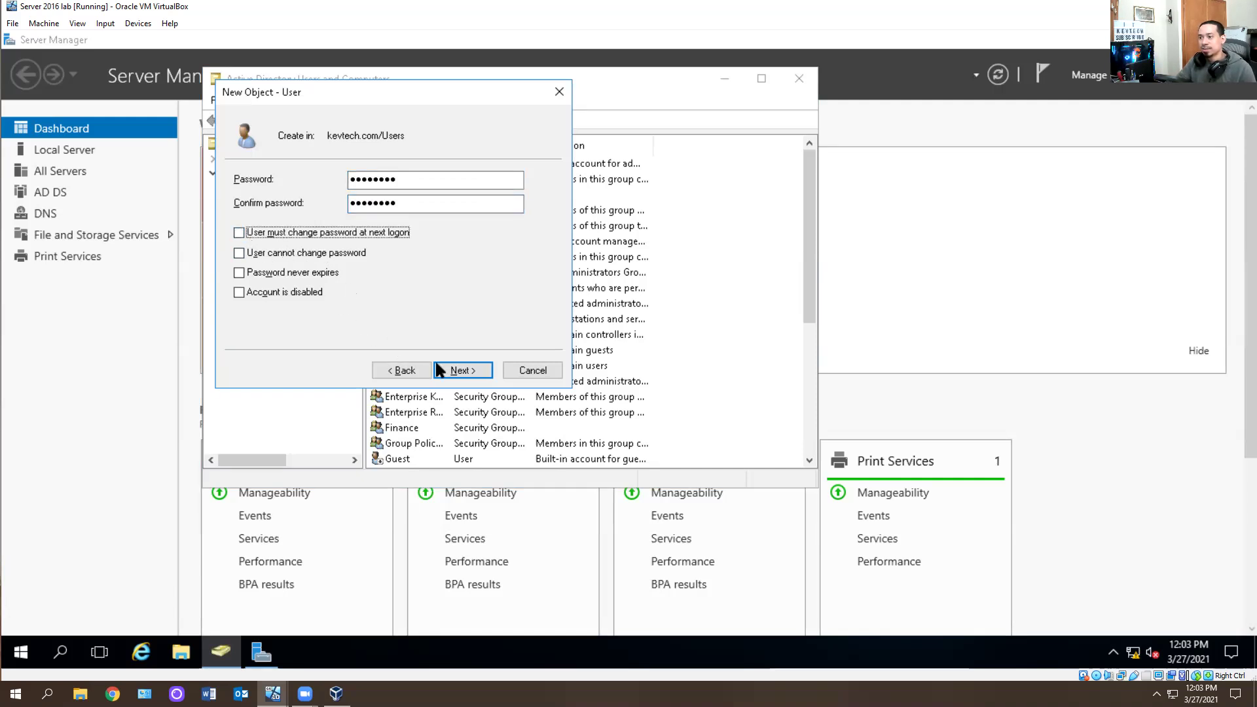
{"action": "left_click", "coordinate": [461, 368]}
{"action": "left_click", "coordinate": [461, 368]}
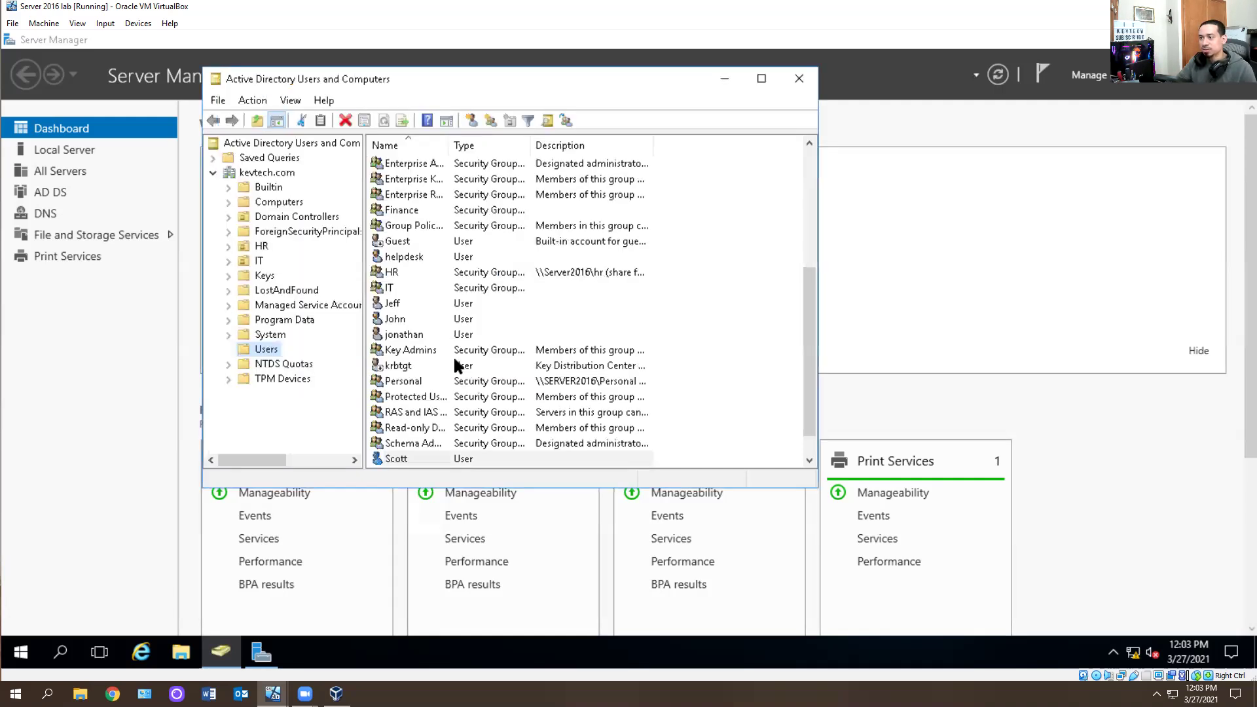
- Create a new organizational unit named Consultants under kevtech.com
{"action": "scroll", "coordinate": [459, 348], "scroll_direction": "down", "scroll_amount": 1}
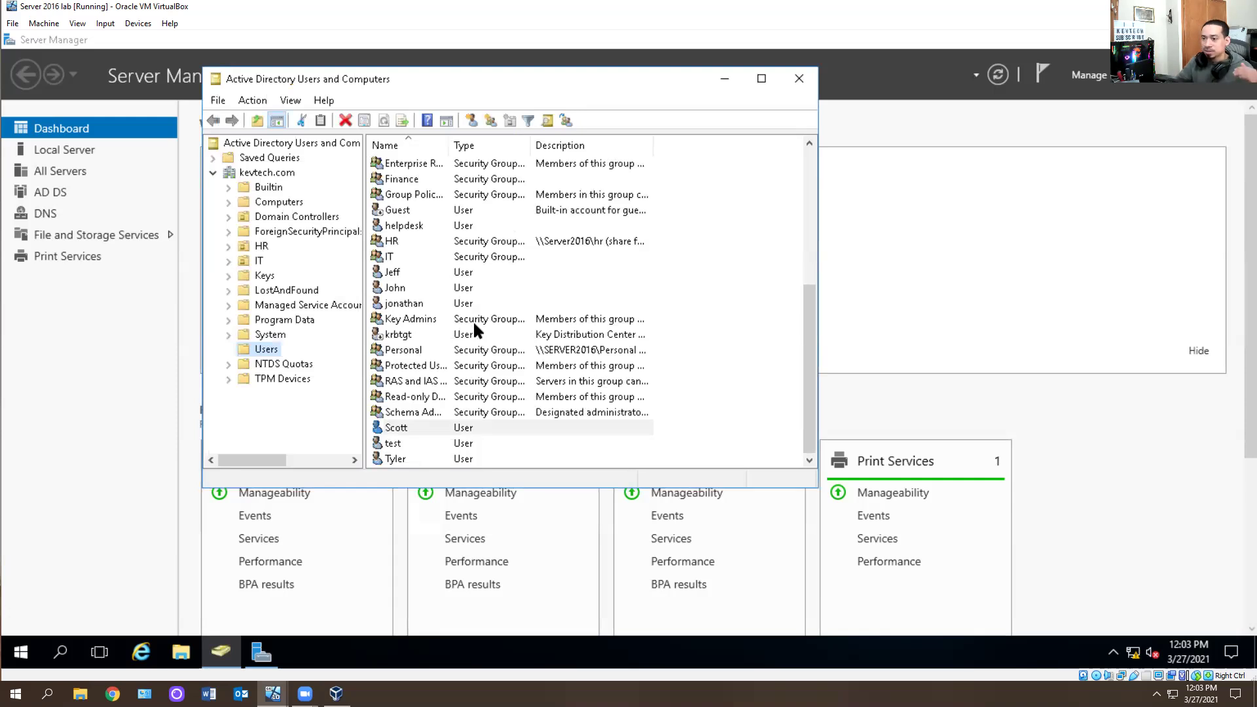
{"action": "right_click", "coordinate": [265, 173]}
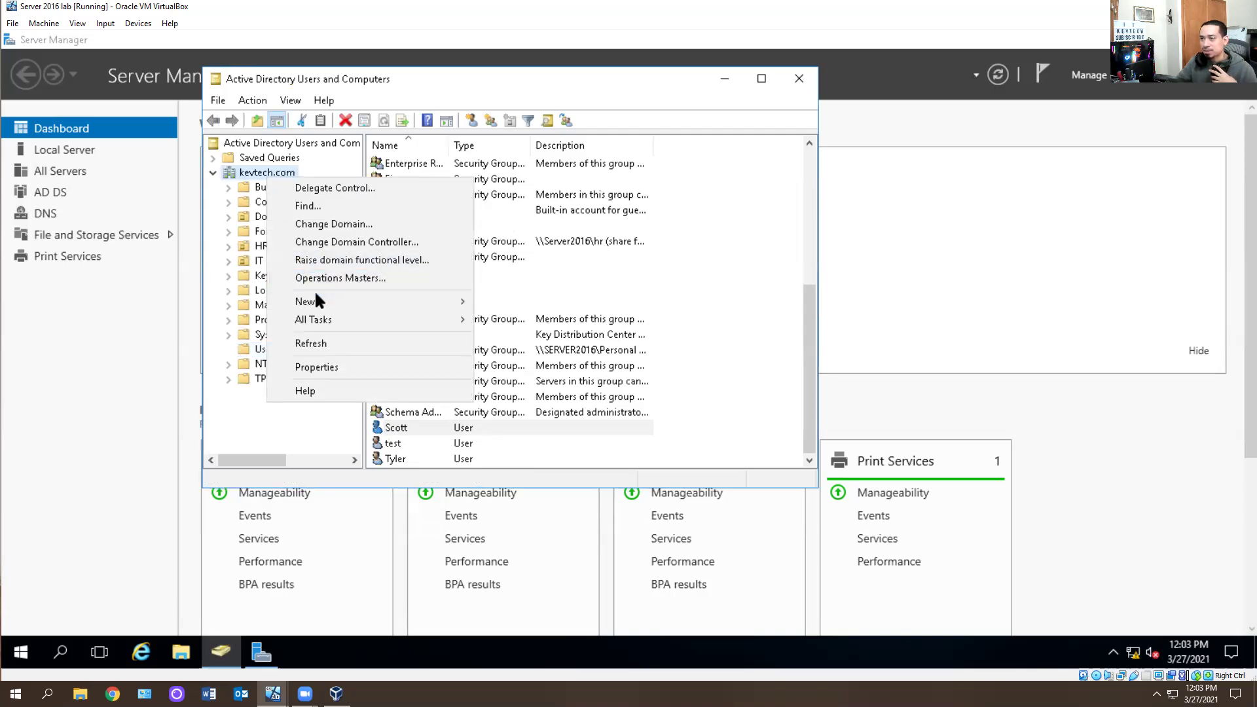
{"action": "mouse_move", "coordinate": [316, 300]}
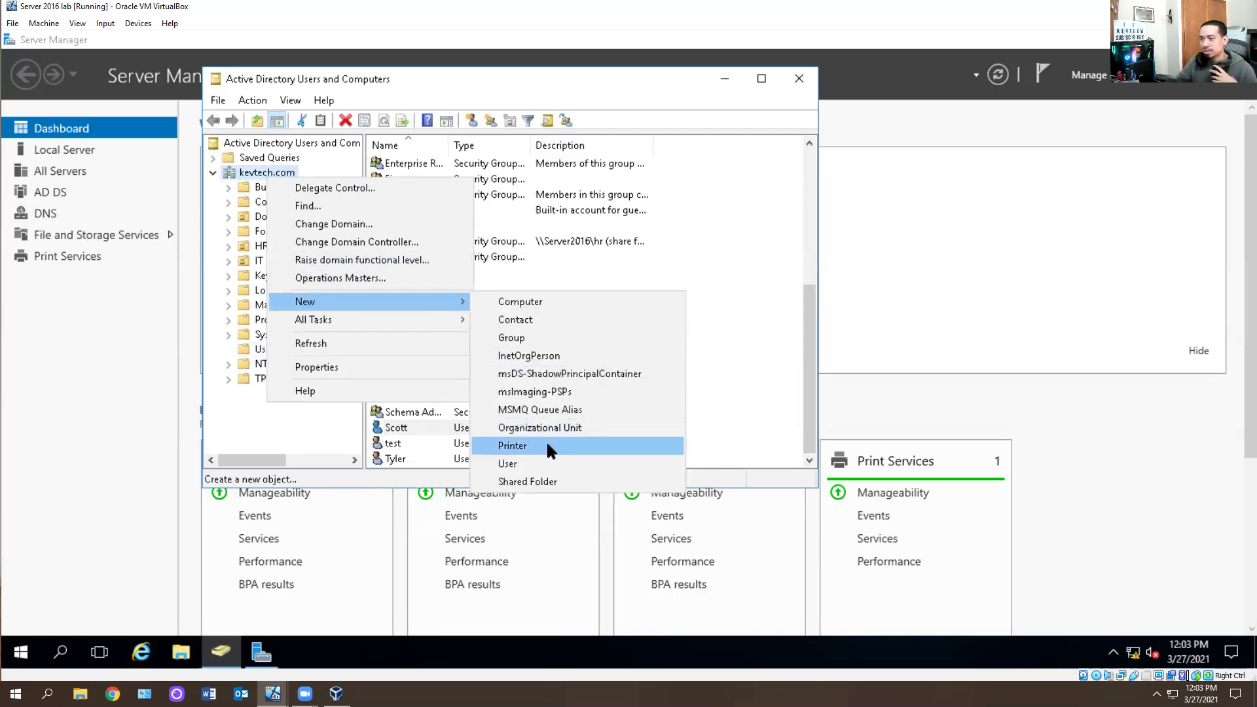
{"action": "left_click", "coordinate": [558, 429]}
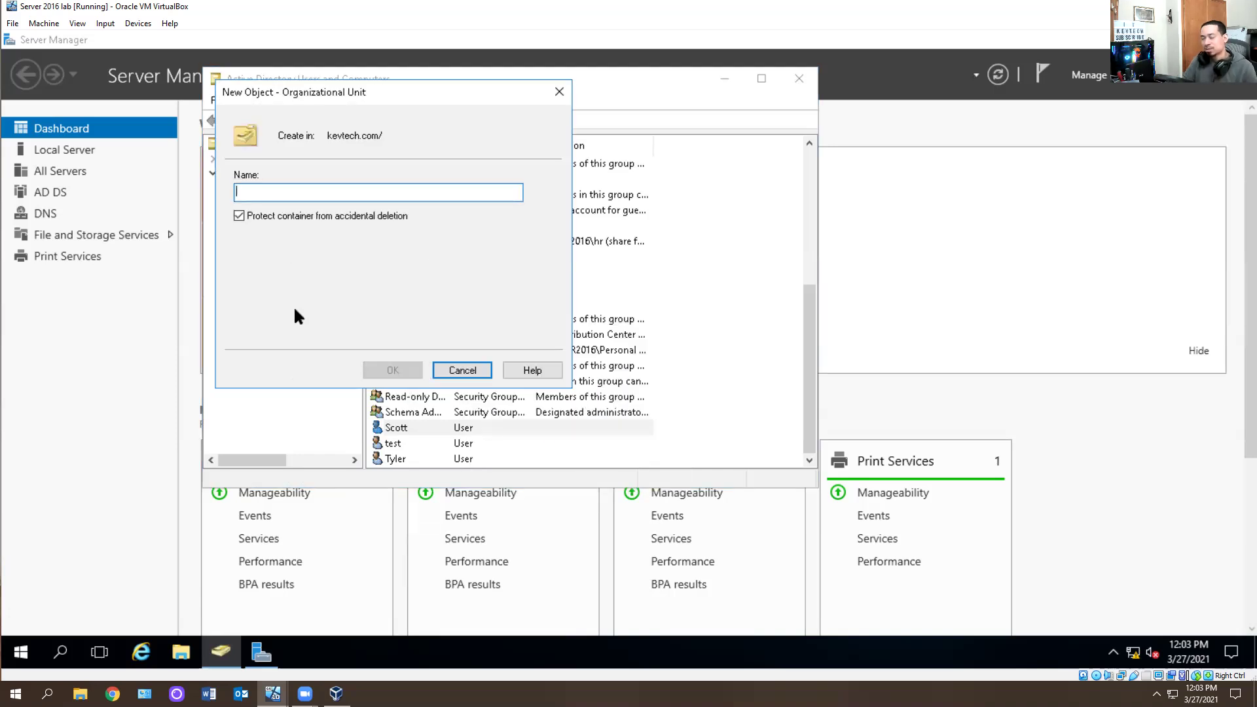
{"action": "type", "text": "Con"}
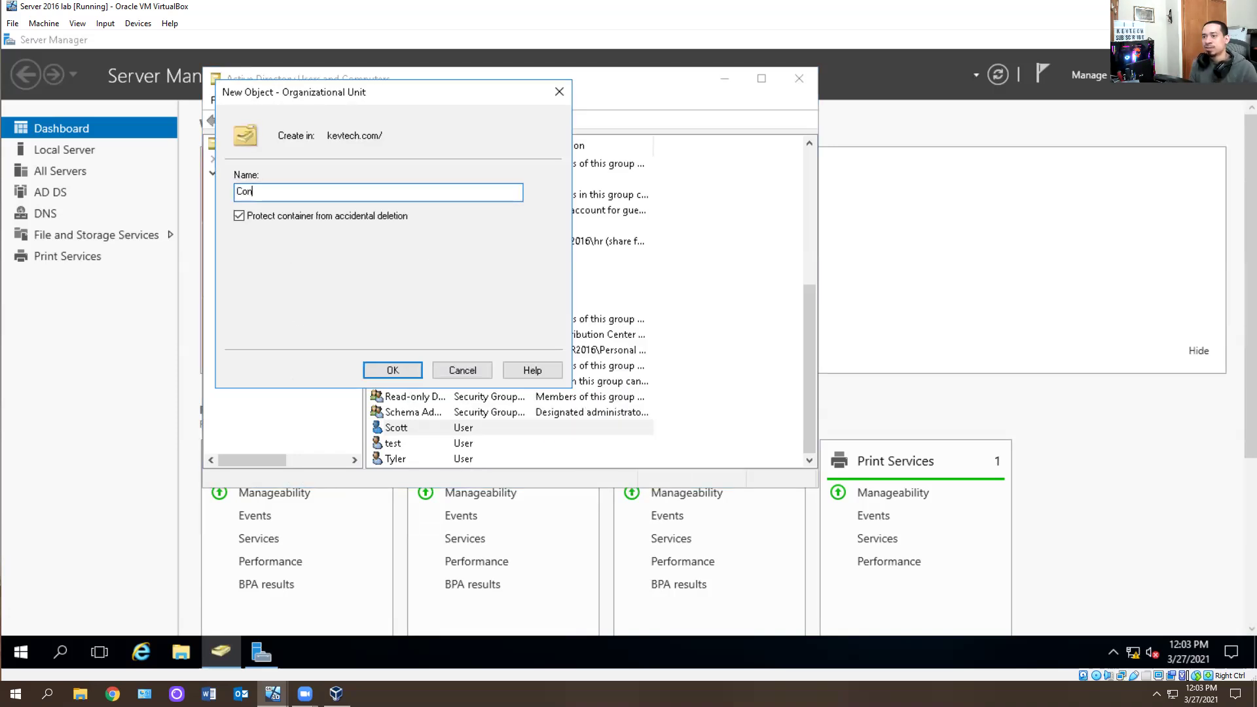
{"action": "type", "text": "sultants"}
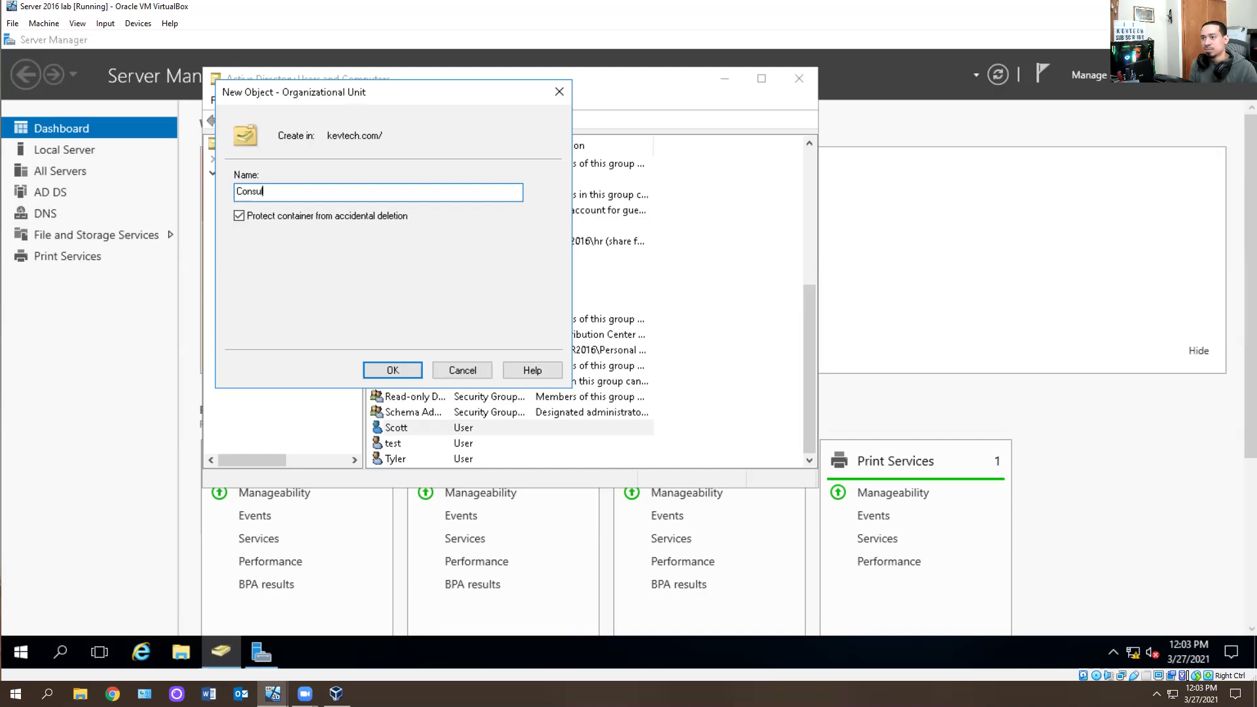
{"action": "left_click", "coordinate": [405, 368]}
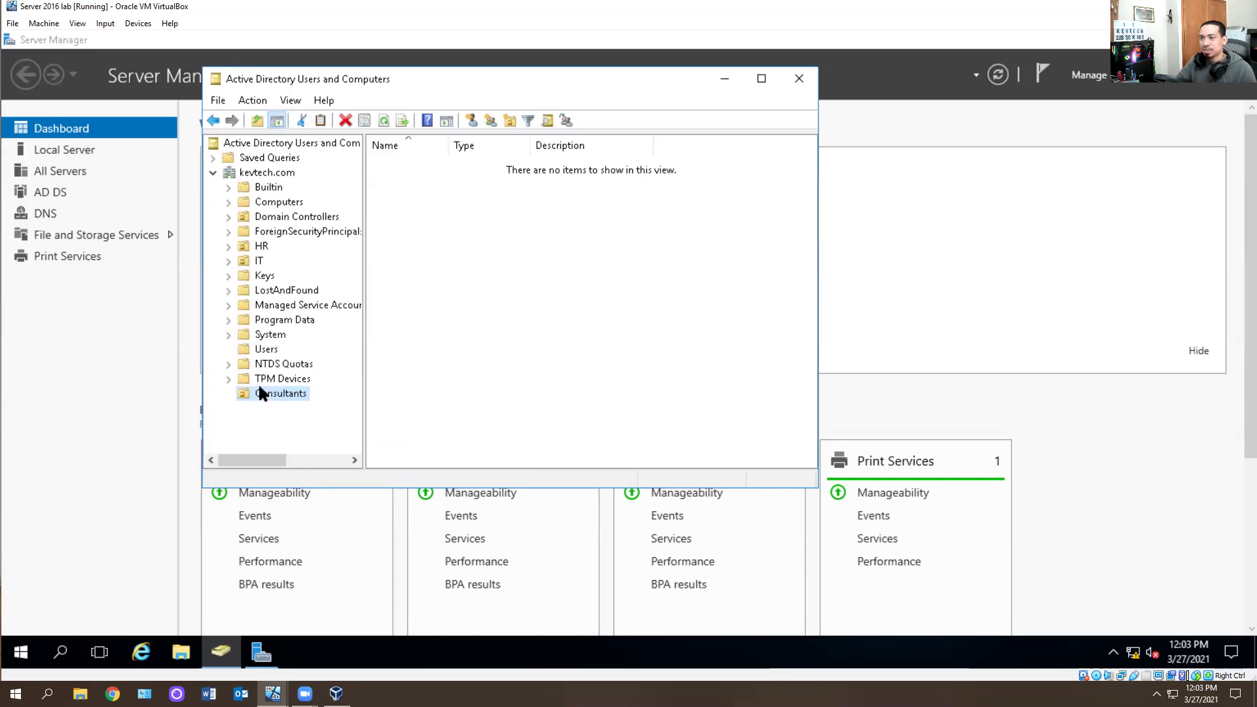
- Drag Scott from Users into the Consultants OU, confirm, and view its contents
{"action": "left_click", "coordinate": [266, 348]}
{"action": "scroll", "coordinate": [445, 351], "scroll_direction": "down", "scroll_amount": 5}
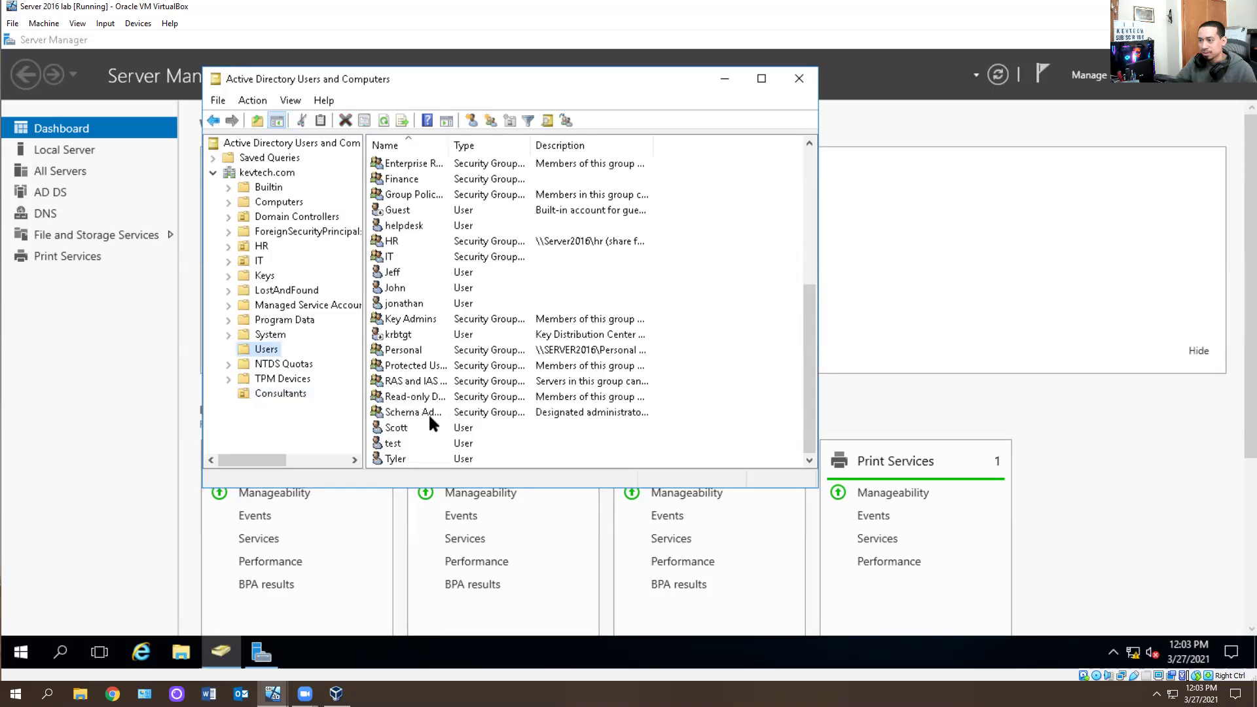
{"action": "left_click_drag", "start_coordinate": [388, 424], "coordinate": [281, 395]}
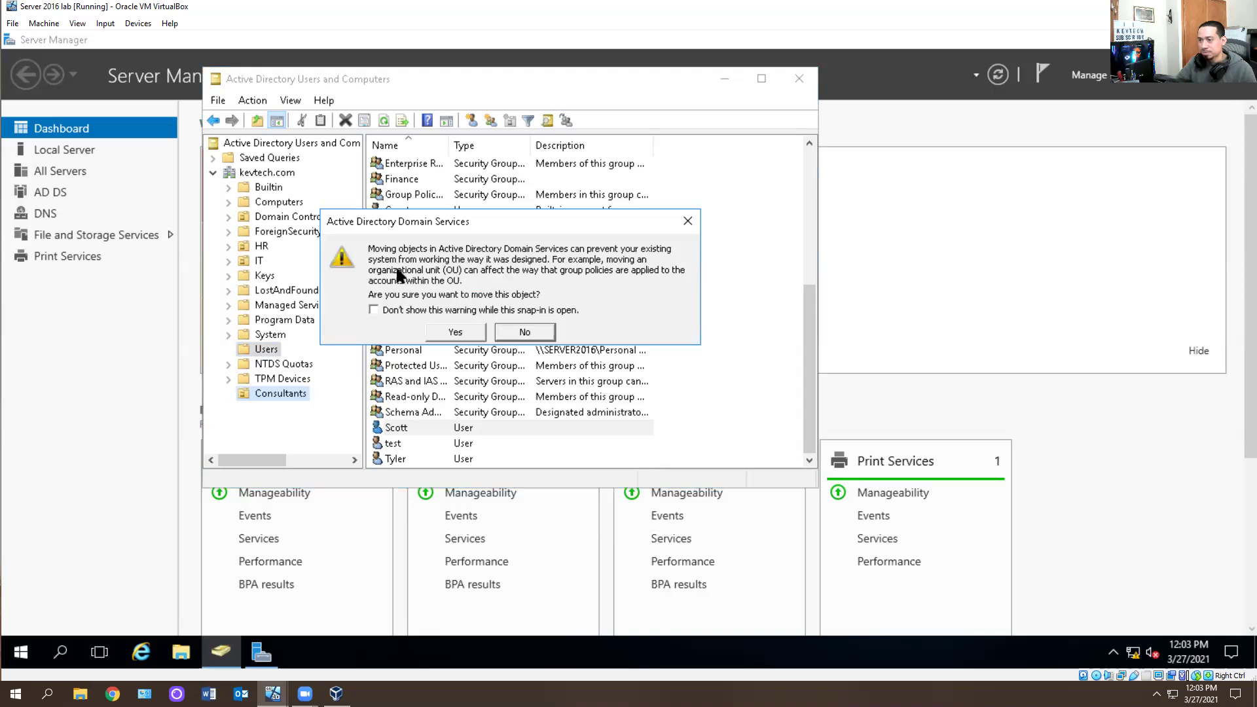
{"action": "left_click", "coordinate": [448, 330]}
{"action": "left_click", "coordinate": [288, 394]}
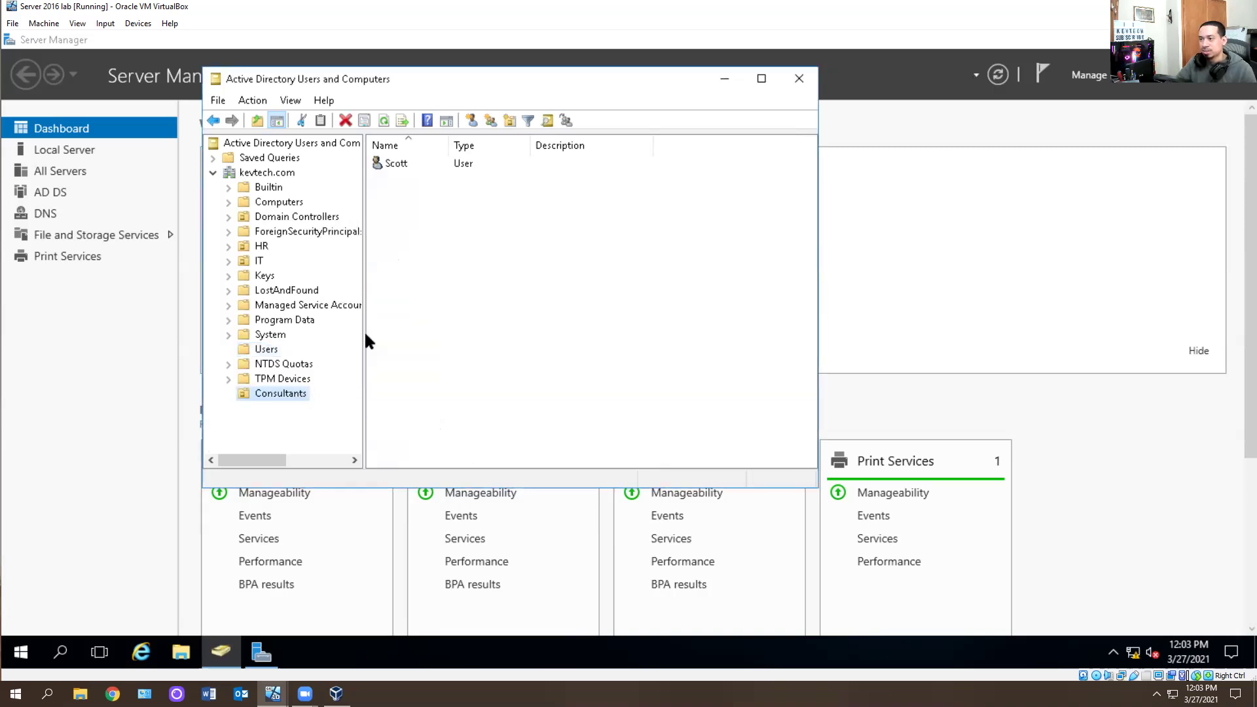
- Delegate 'Reset user passwords and force password change at next logon' on kevtech.com to scott
{"action": "left_click", "coordinate": [257, 174]}
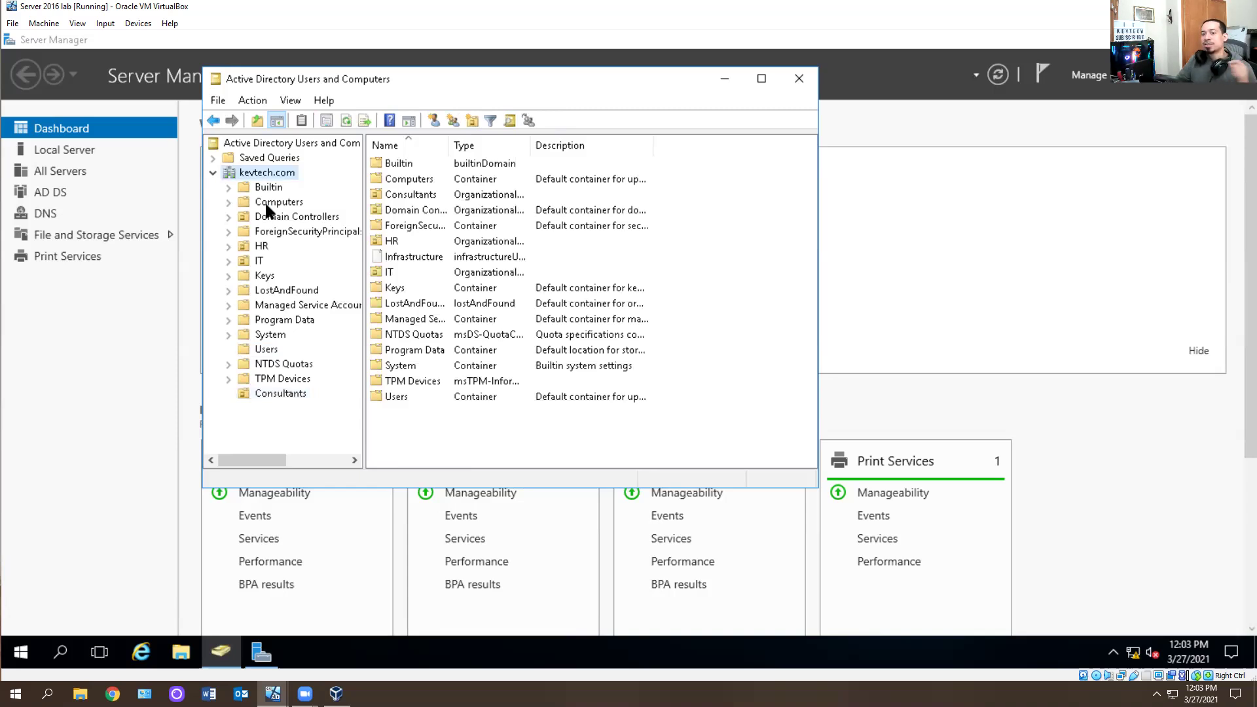
{"action": "right_click", "coordinate": [264, 174]}
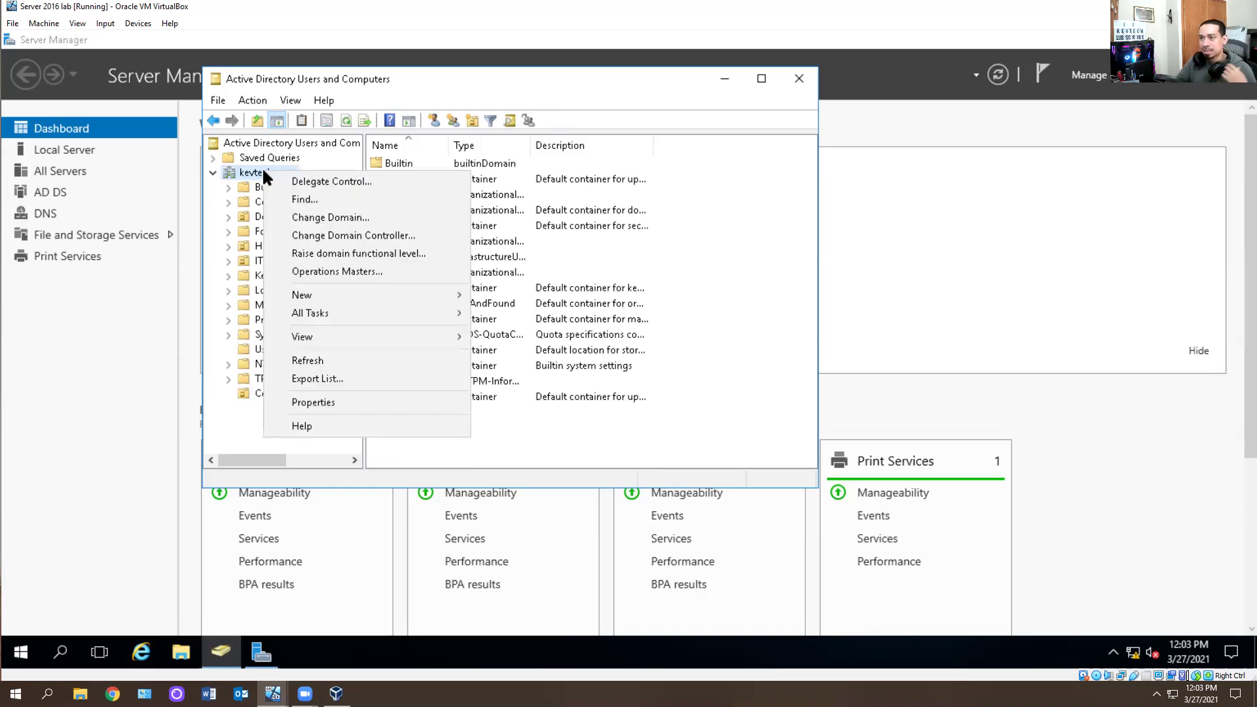
{"action": "left_click", "coordinate": [313, 183]}
{"action": "left_click", "coordinate": [437, 383]}
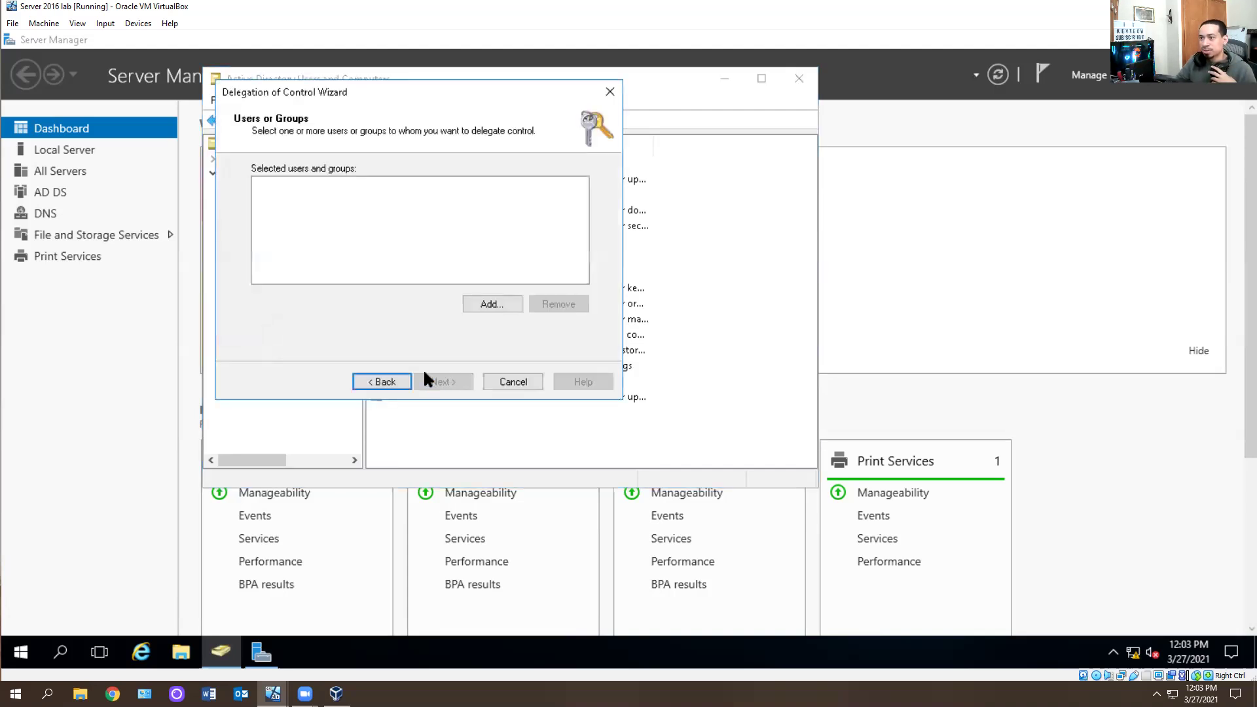
{"action": "left_click", "coordinate": [474, 304]}
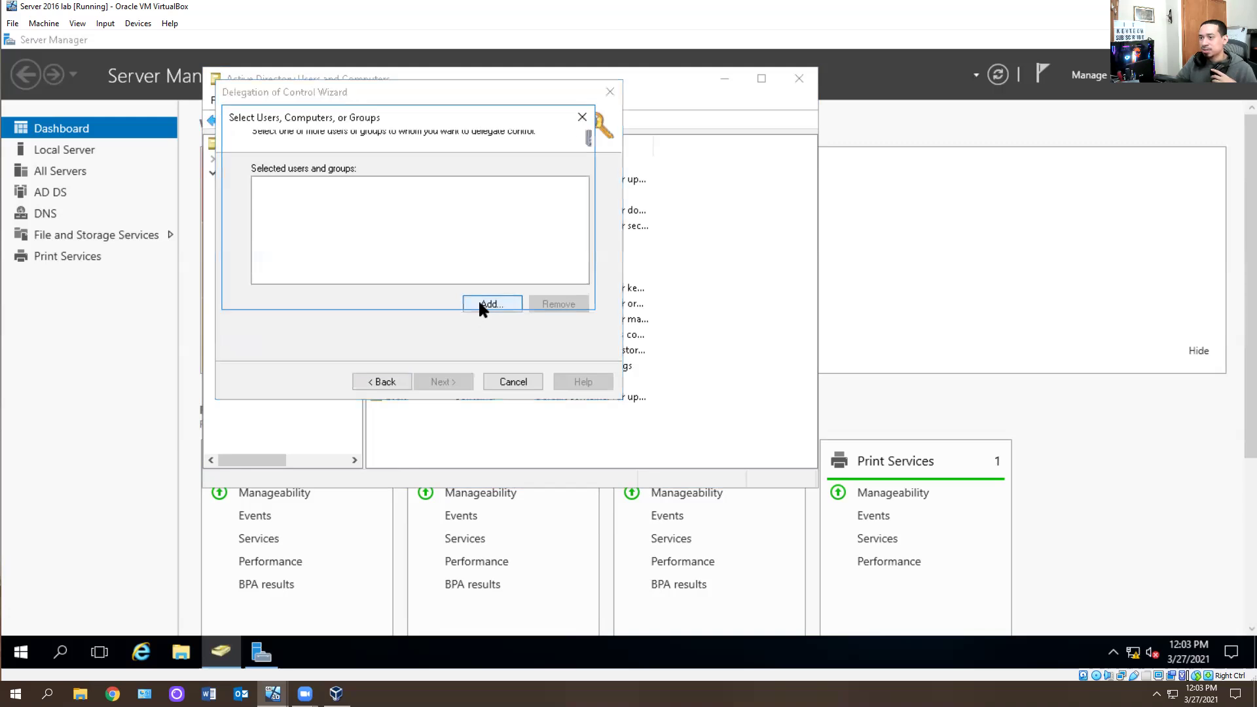
{"action": "type", "text": "scott"}
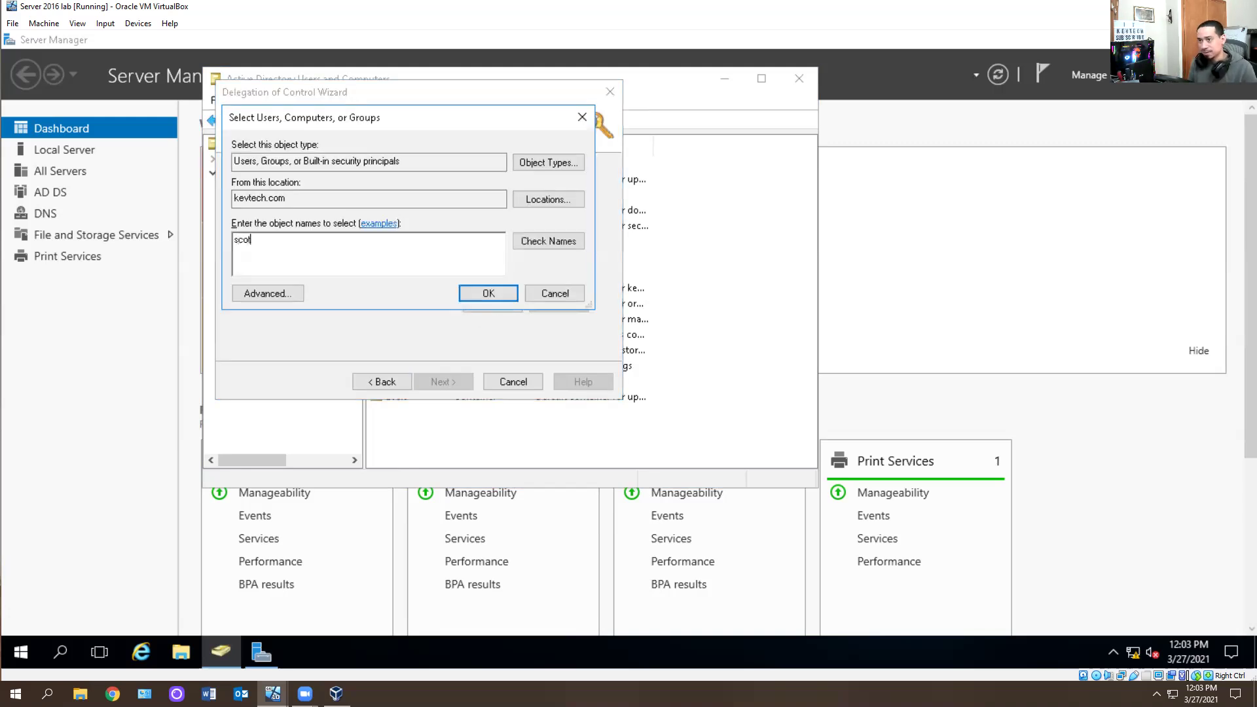
{"action": "left_click", "coordinate": [480, 300]}
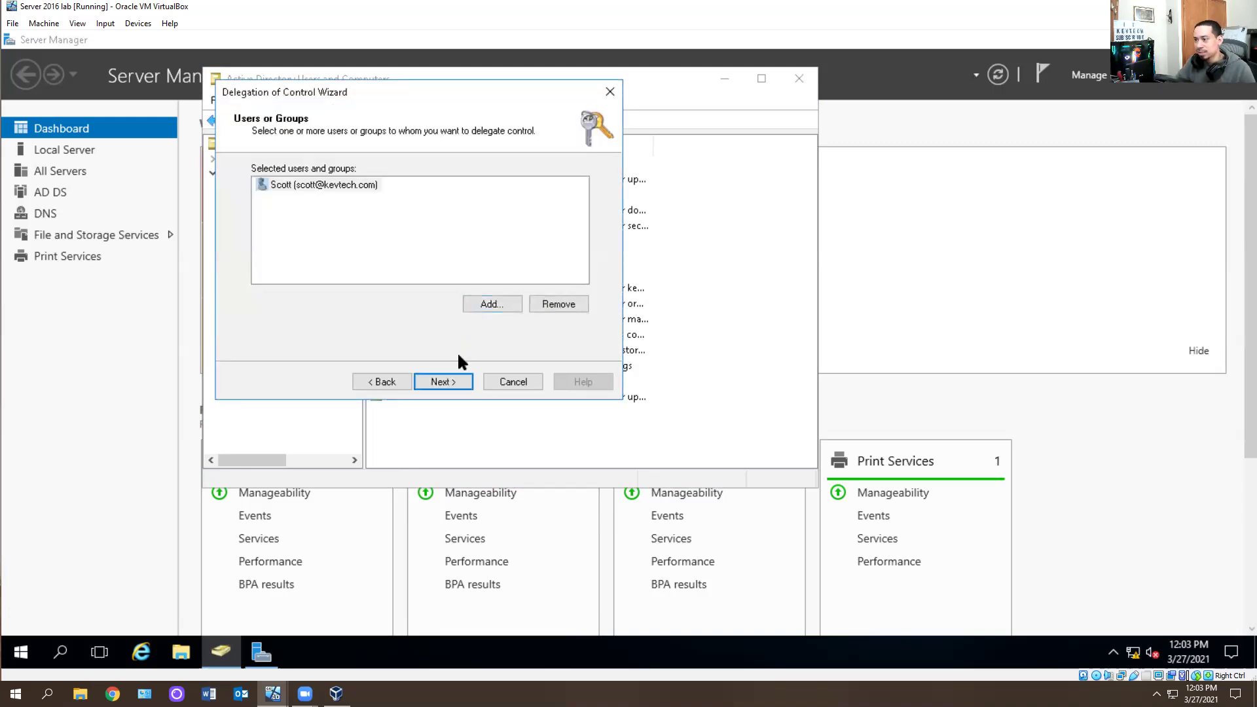
{"action": "left_click", "coordinate": [451, 379]}
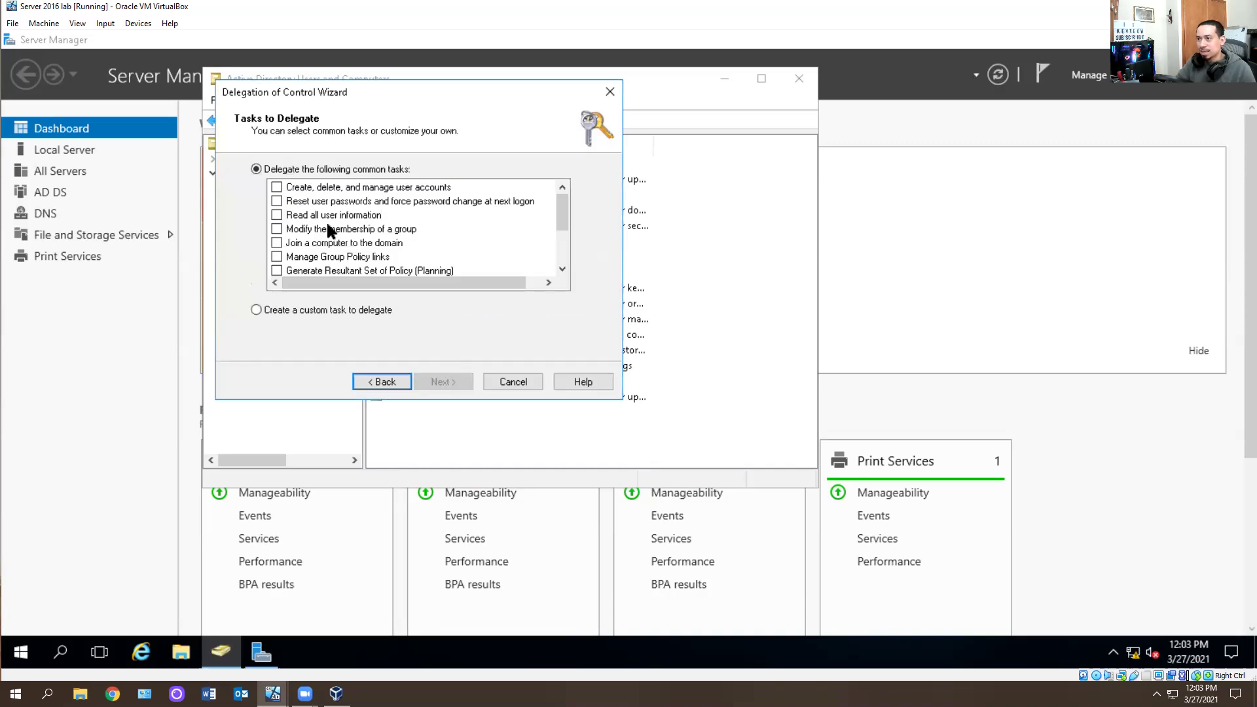
{"action": "left_click", "coordinate": [277, 201]}
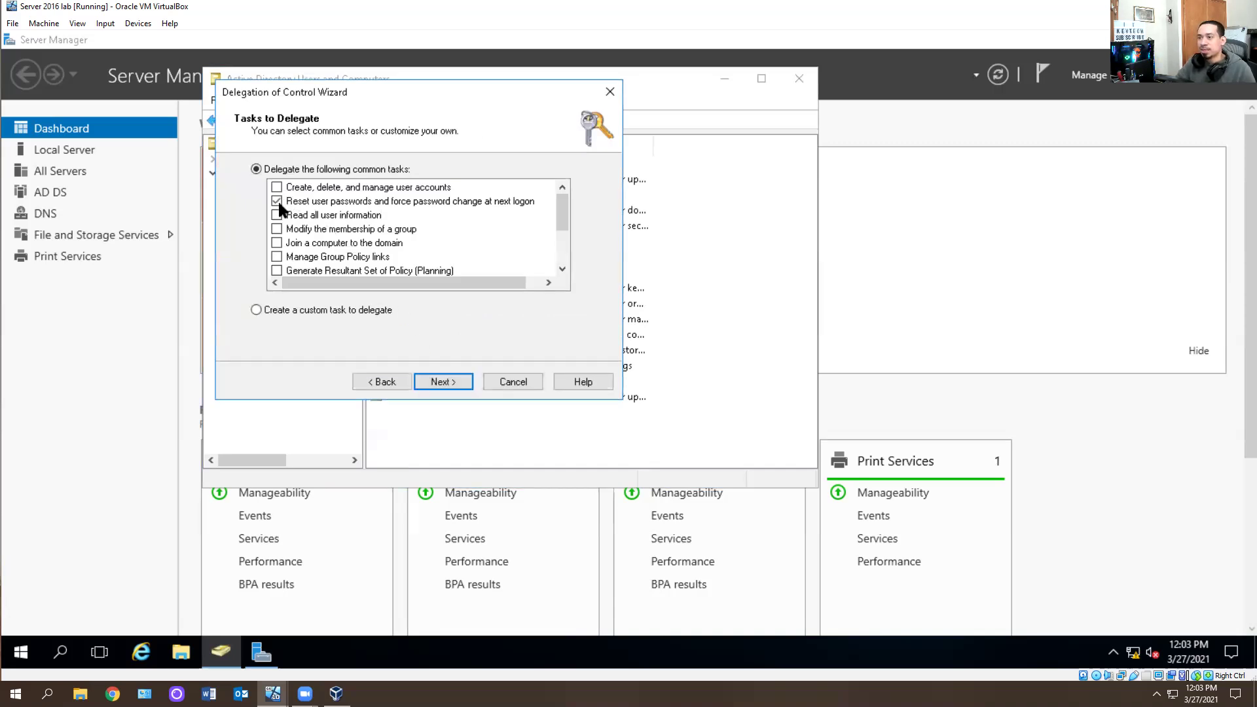
{"action": "left_click", "coordinate": [449, 385]}
{"action": "left_click", "coordinate": [435, 380]}
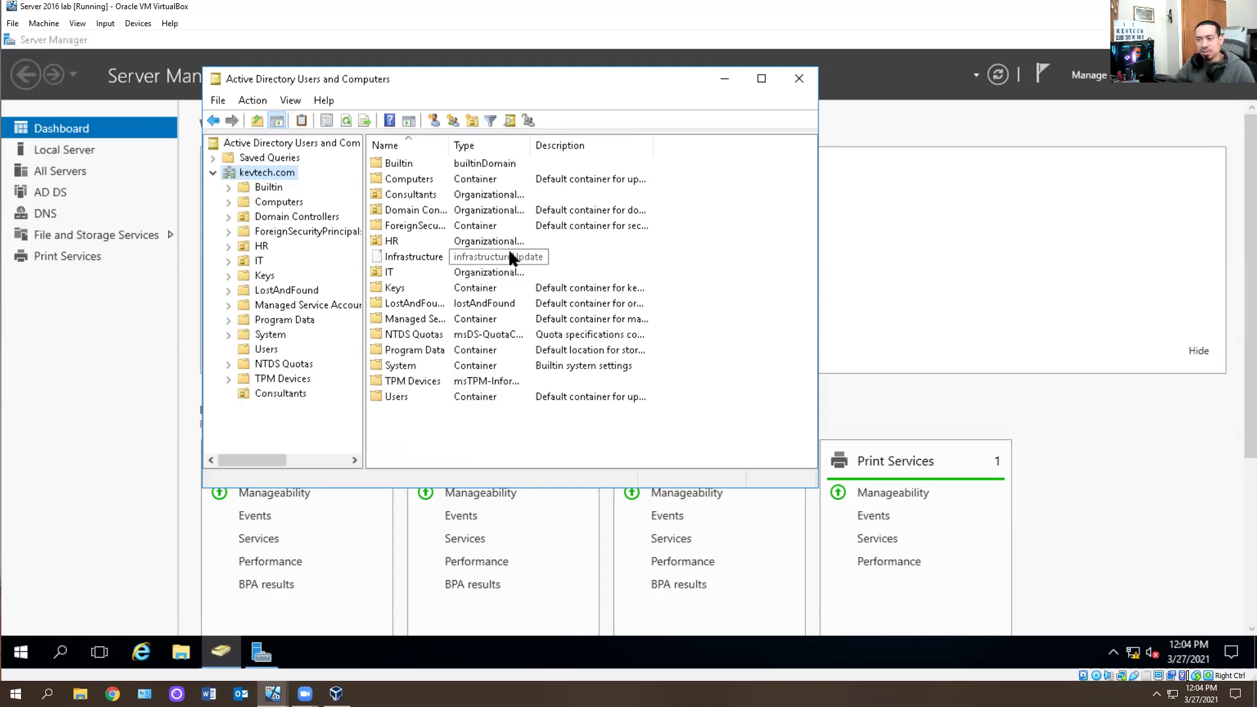
- Close ADUC, bring up the Windows 10 Lab VM and send it Ctrl-Alt-Del
{"action": "left_click", "coordinate": [799, 79]}
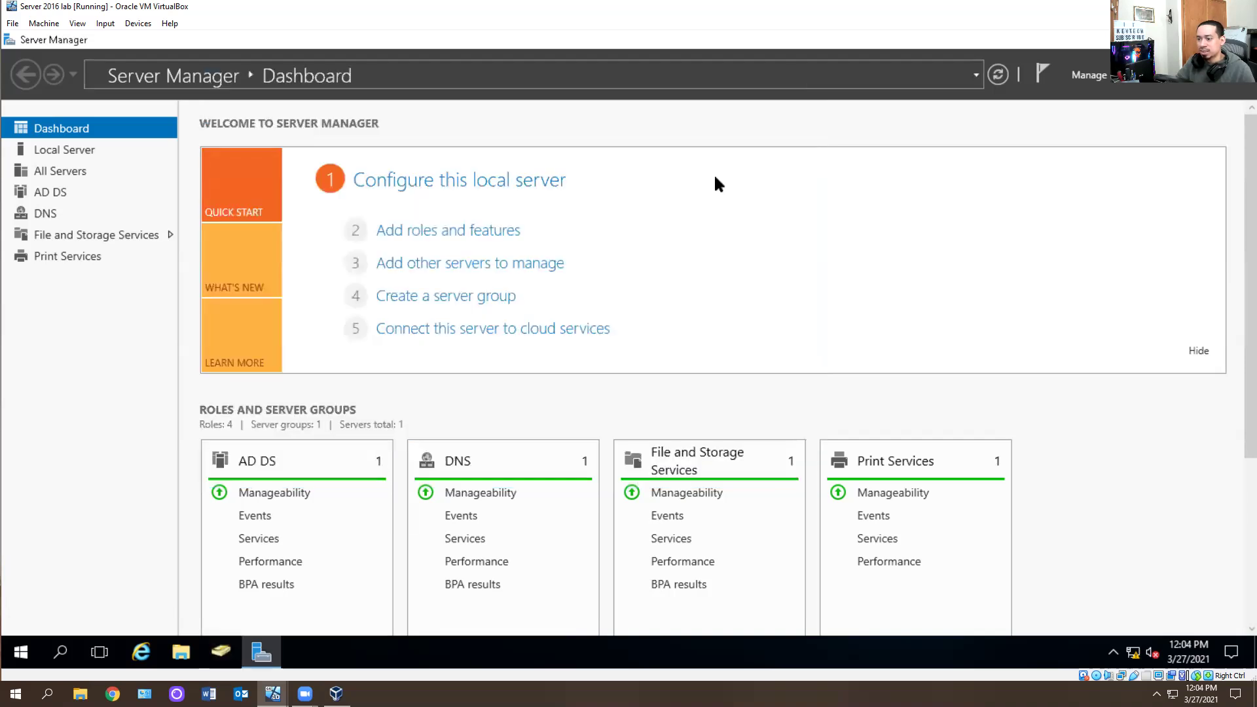
{"action": "mouse_move", "coordinate": [272, 694]}
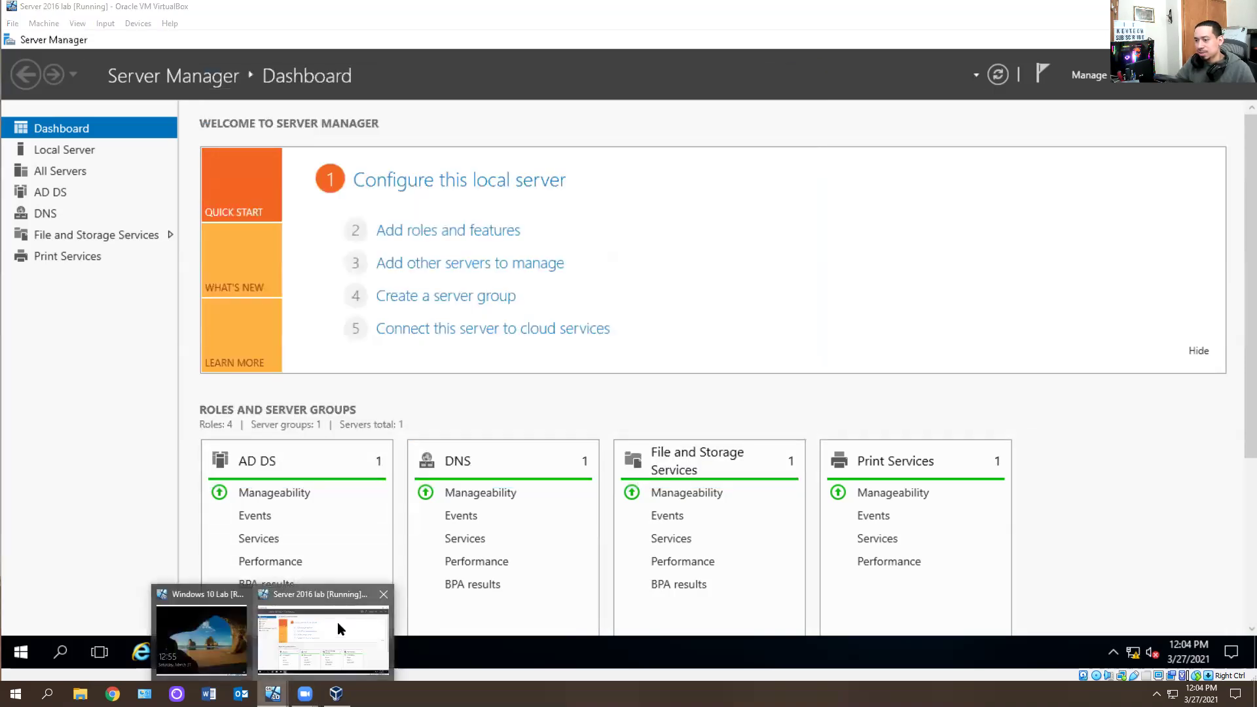
{"action": "left_click", "coordinate": [202, 619]}
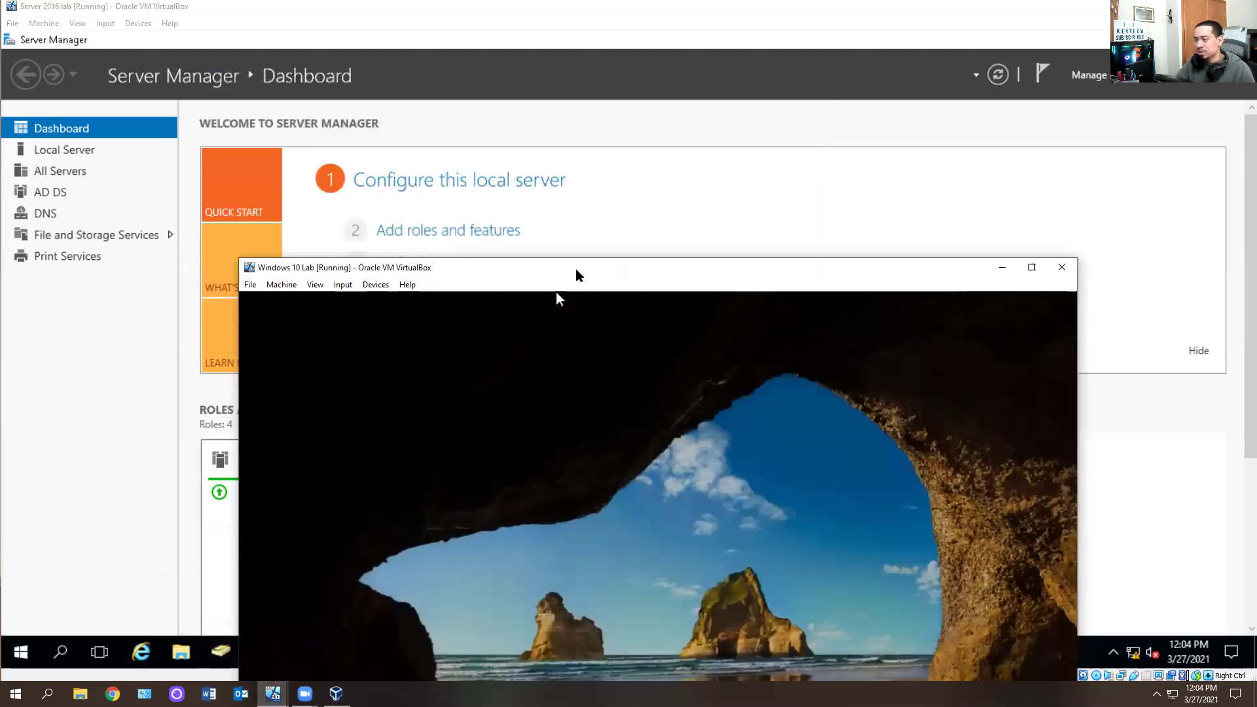
{"action": "left_click_drag", "start_coordinate": [580, 280], "coordinate": [517, 55]}
{"action": "left_click", "coordinate": [280, 60]}
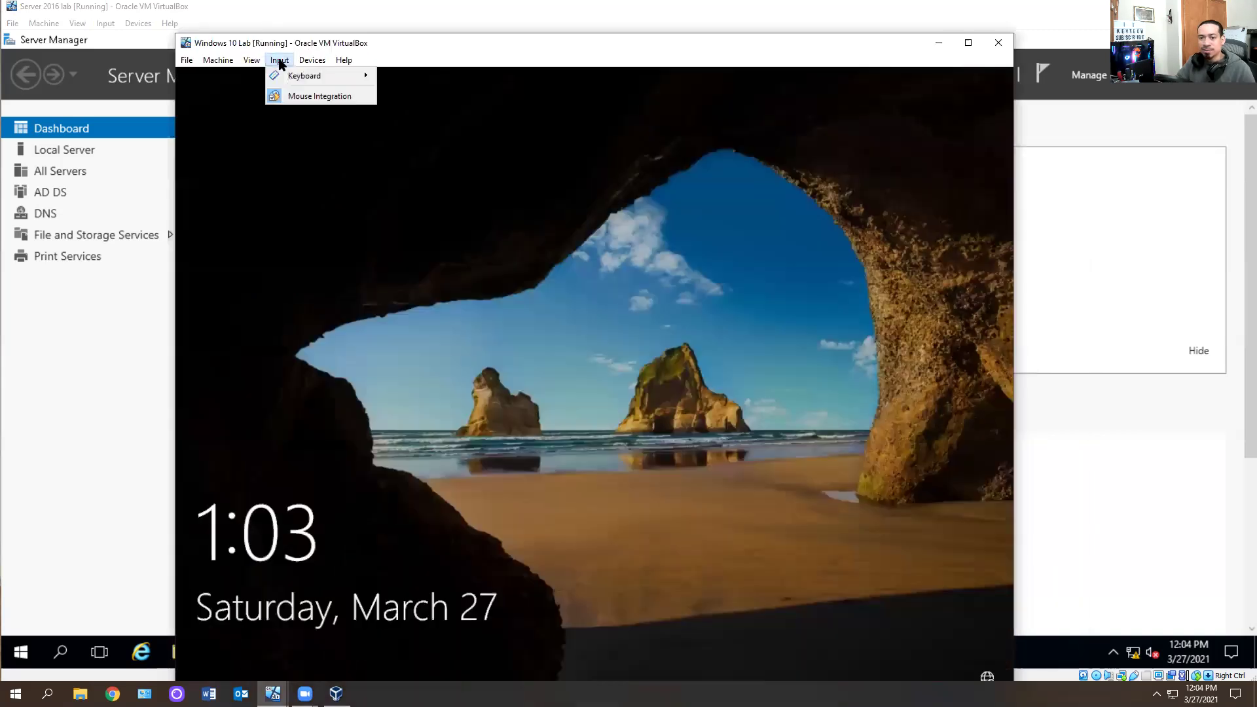
{"action": "mouse_move", "coordinate": [307, 76]}
{"action": "left_click", "coordinate": [424, 112]}
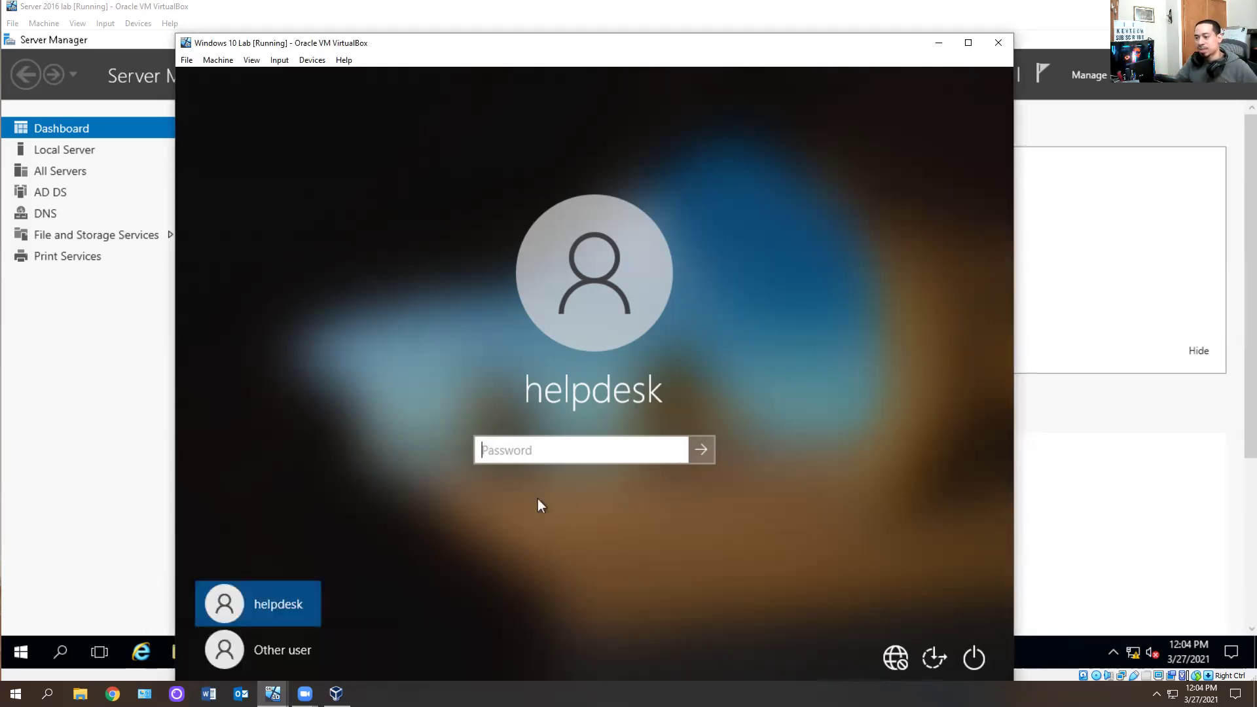
- Try signing in as Other user with Scott's name and password, rejected twice
{"action": "left_click", "coordinate": [290, 640]}
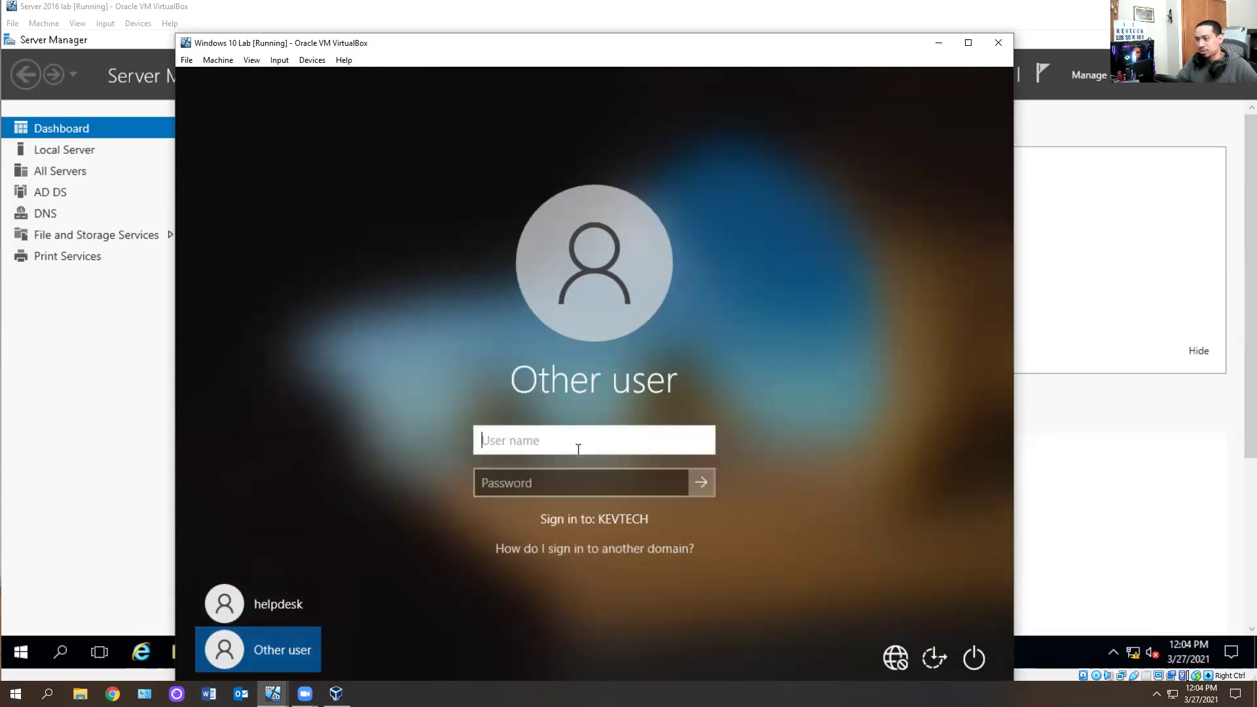
{"action": "type", "text": "sc"}
{"action": "type", "text": "otty"}
{"action": "key", "text": "BackSpace"}
{"action": "key", "text": "BackSpace"}
{"action": "type", "text": "tt"}
{"action": "key", "text": "Tab"}
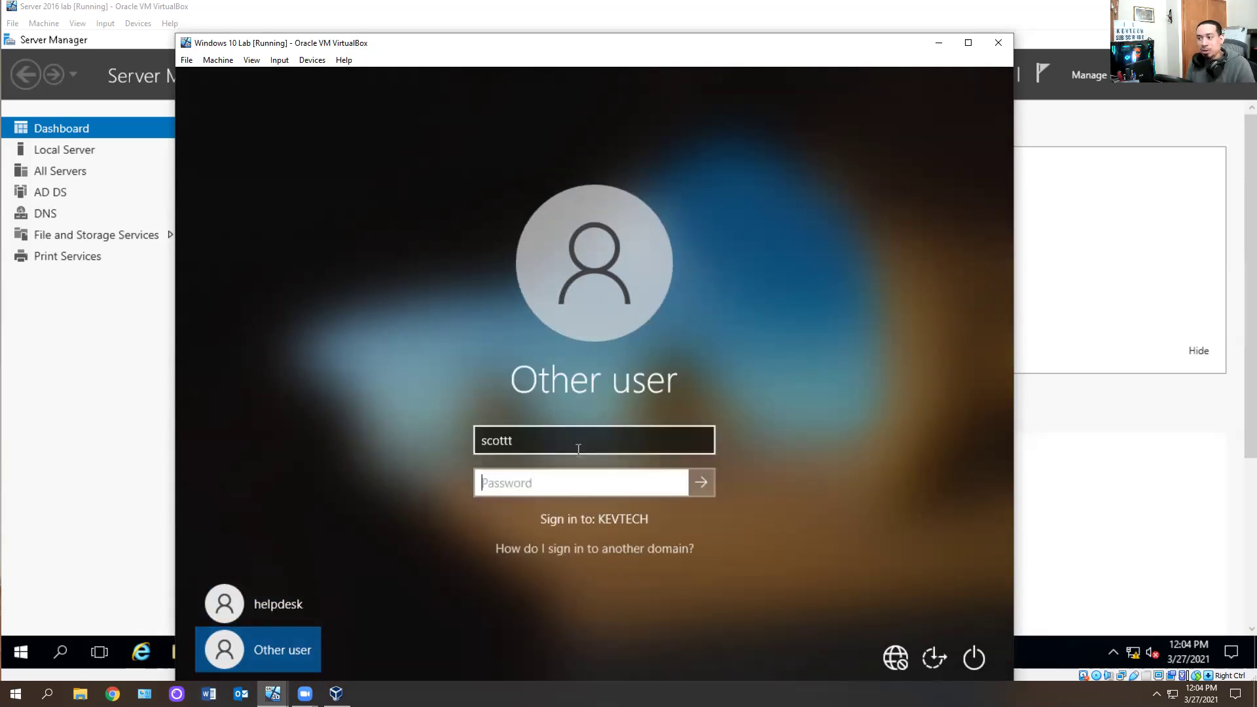
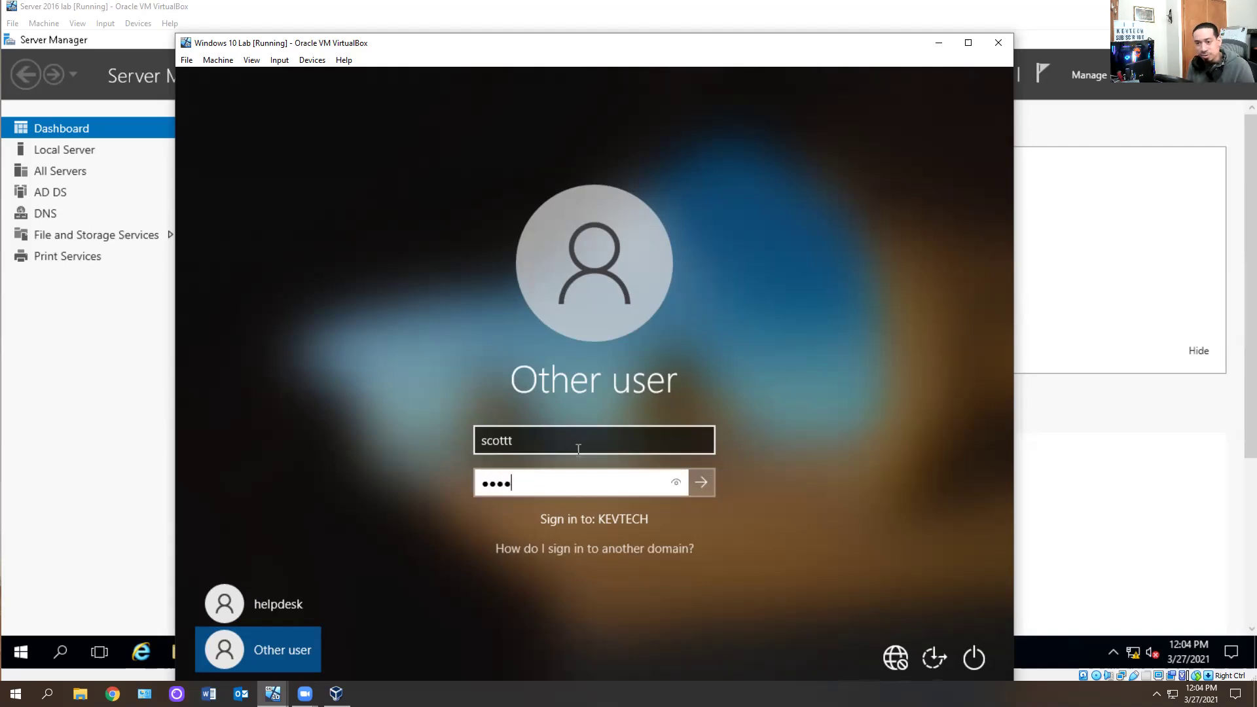
{"action": "key", "text": "Return"}
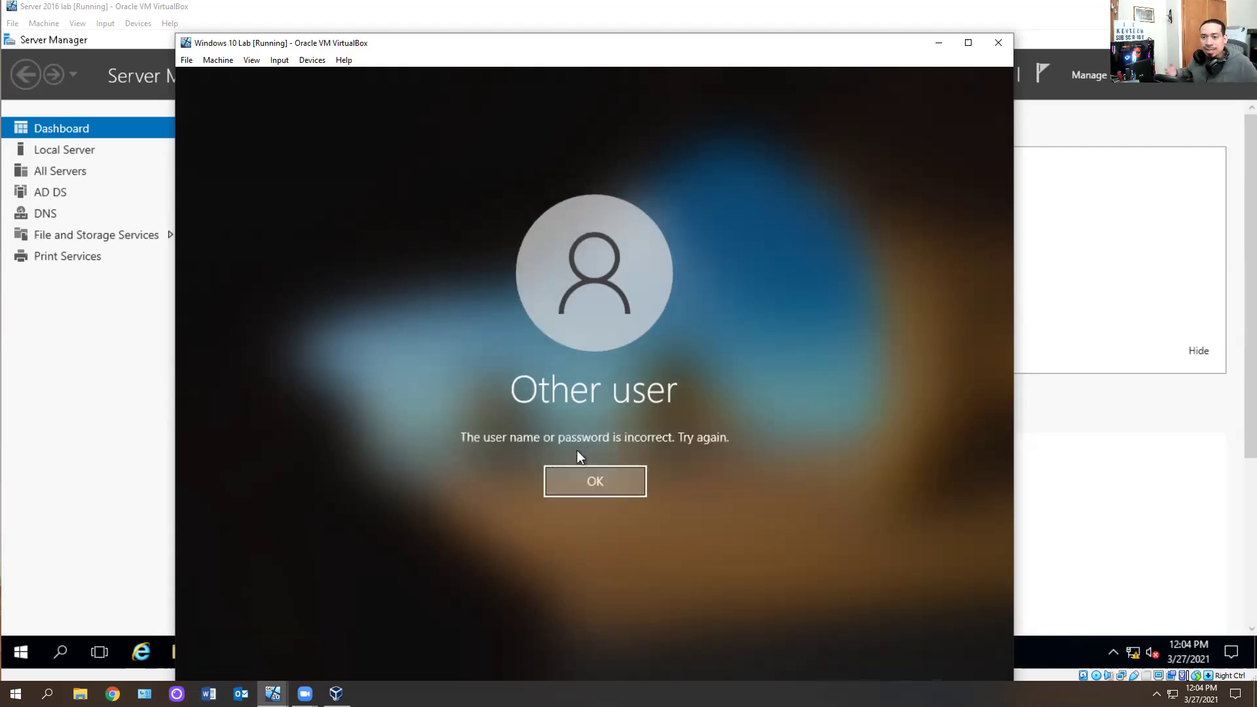
{"action": "left_click", "coordinate": [589, 474]}
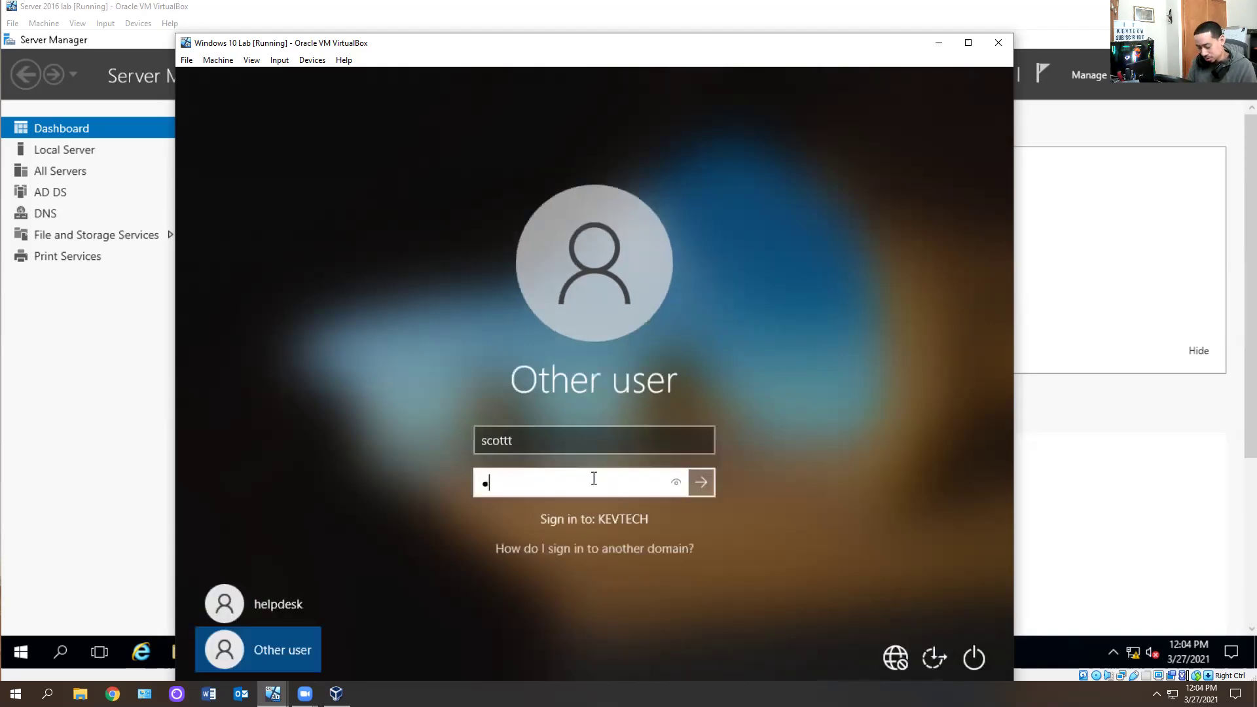
{"action": "key", "text": "Return"}
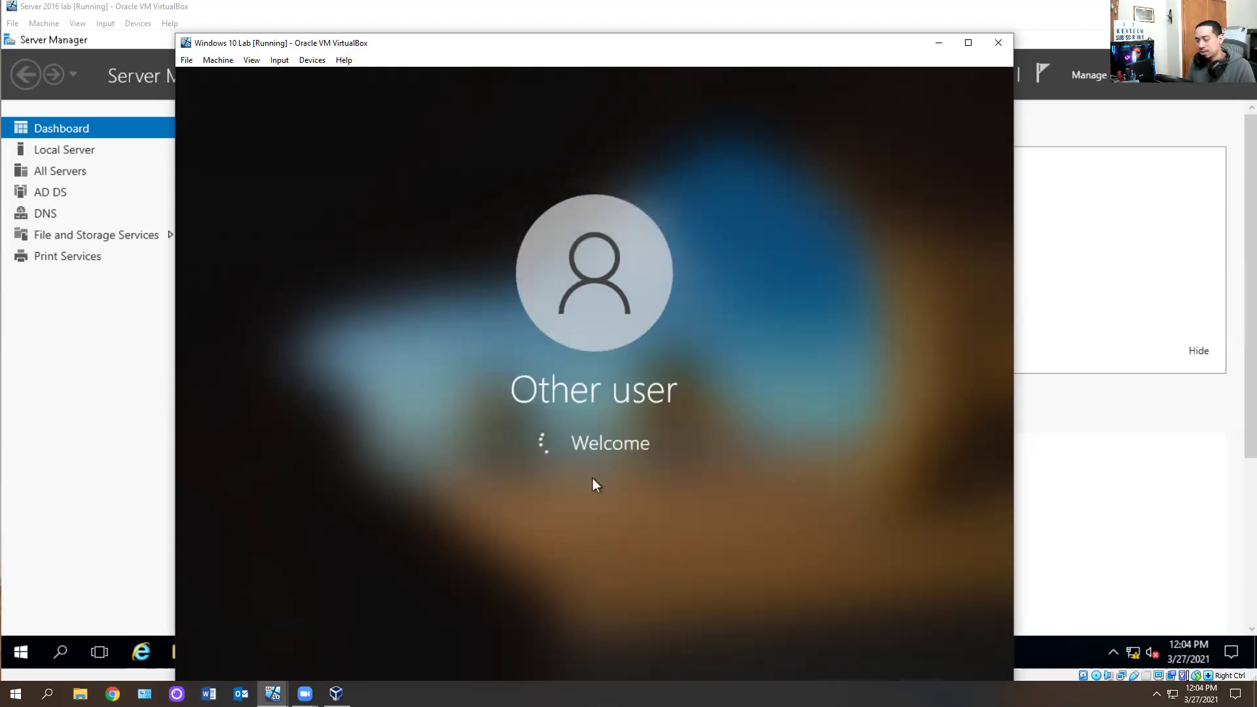
- Correct the user name to scott and sign in again with the password
{"action": "left_click", "coordinate": [592, 482]}
{"action": "type", "text": "Pa"}
{"action": "key", "text": "BackSpace"}
{"action": "key", "text": "BackSpace"}
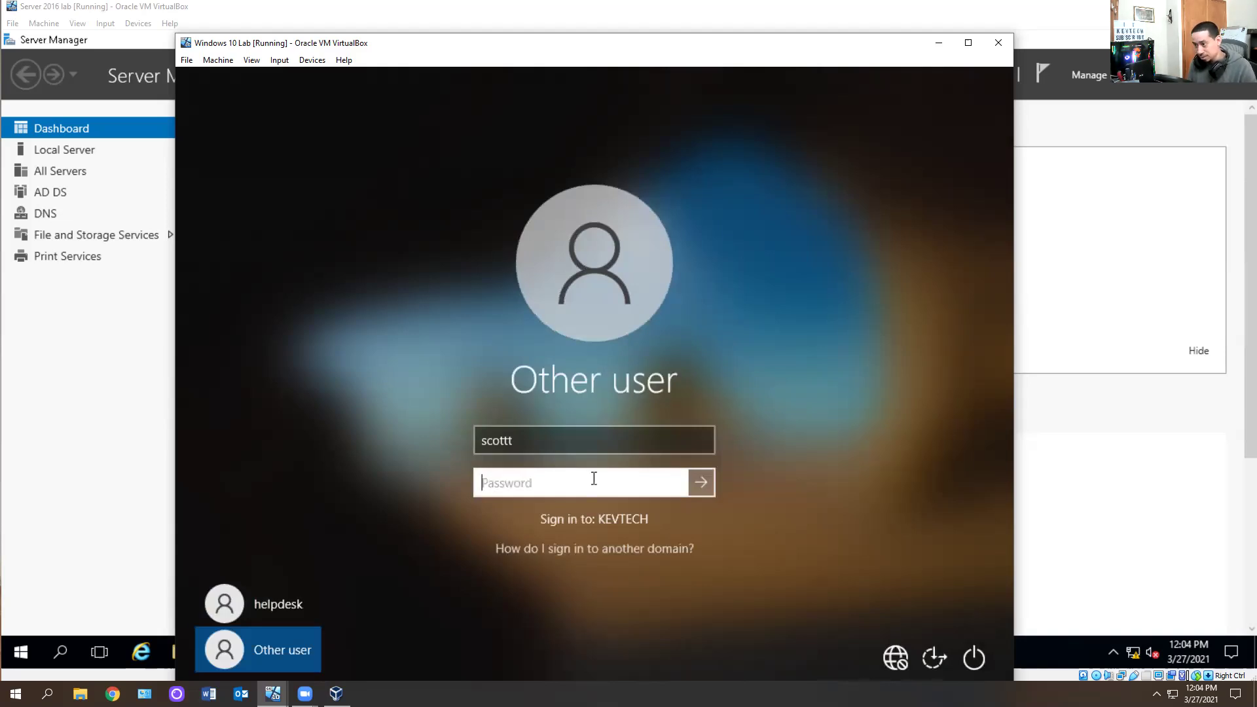
{"action": "key", "text": "BackSpace"}
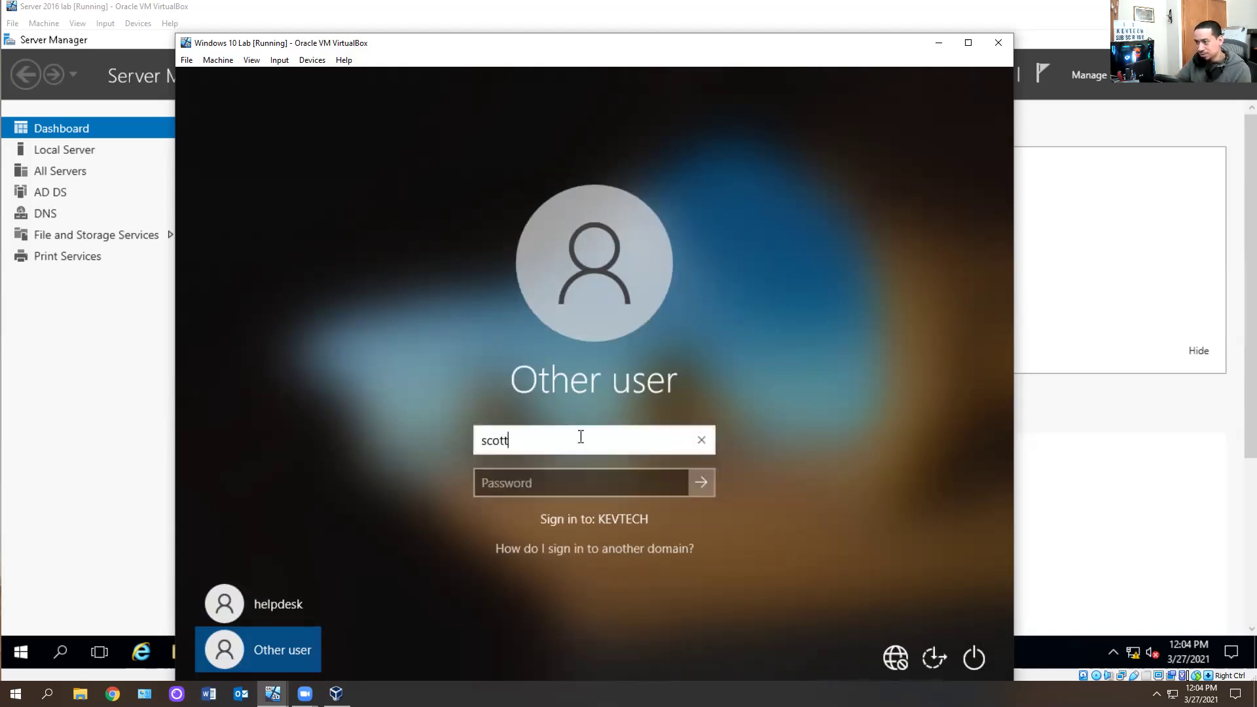
{"action": "key", "text": "Tab"}
{"action": "type", "text": "P"}
{"action": "key", "text": "BackSpace"}
{"action": "key", "text": "Return"}
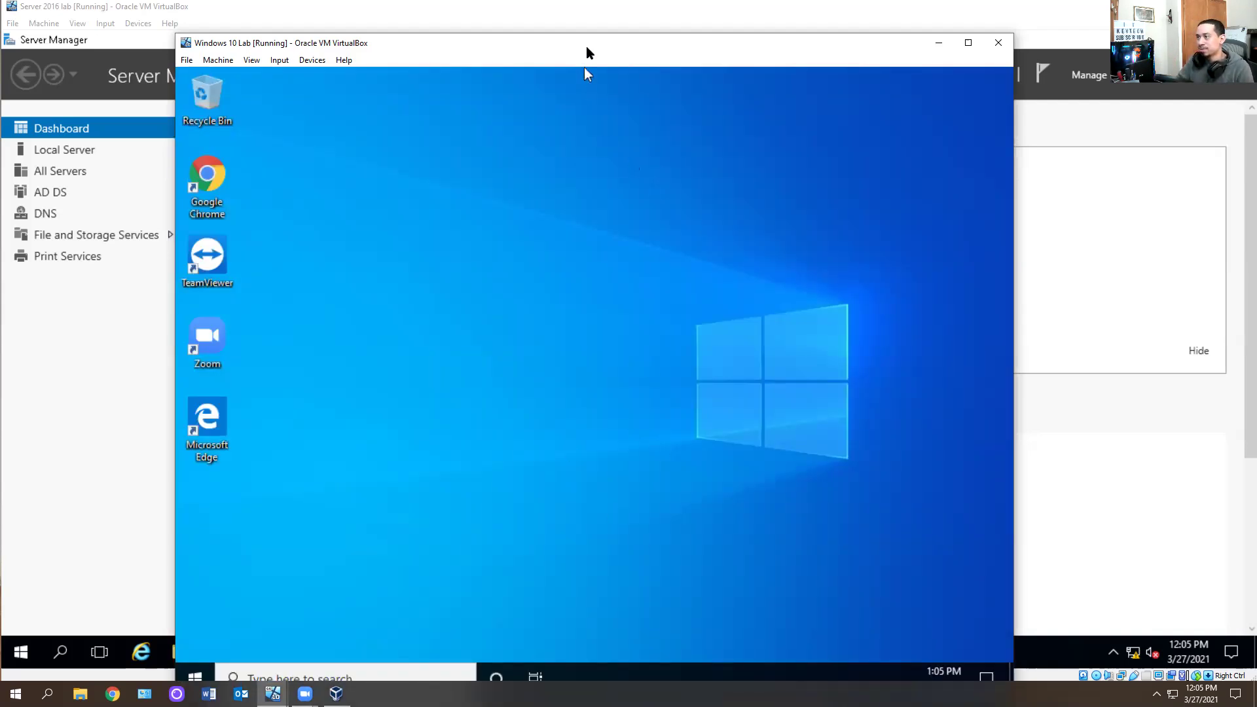
{"action": "left_click_drag", "start_coordinate": [588, 38], "coordinate": [590, 5]}
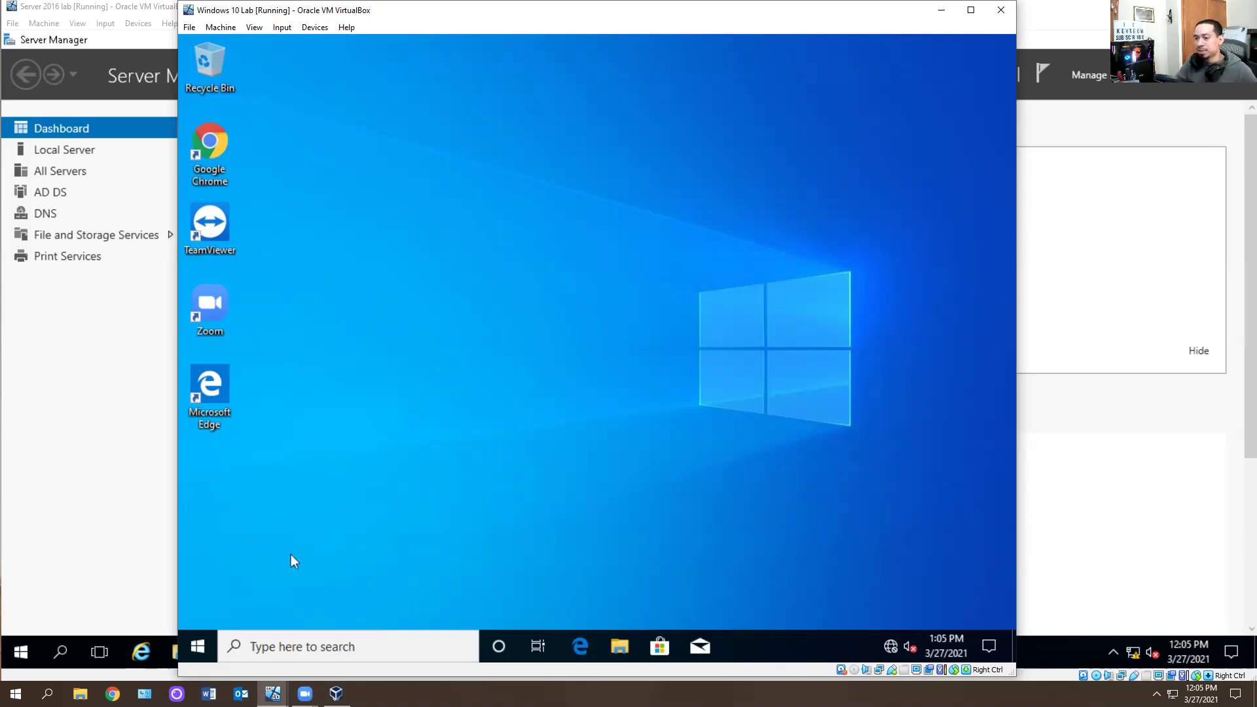
{"action": "left_click", "coordinate": [197, 647]}
- Launch ADUC from Windows Administrative Tools and open kevtech.com's Consultants OU
{"action": "scroll", "coordinate": [287, 368], "scroll_direction": "down", "scroll_amount": 10}
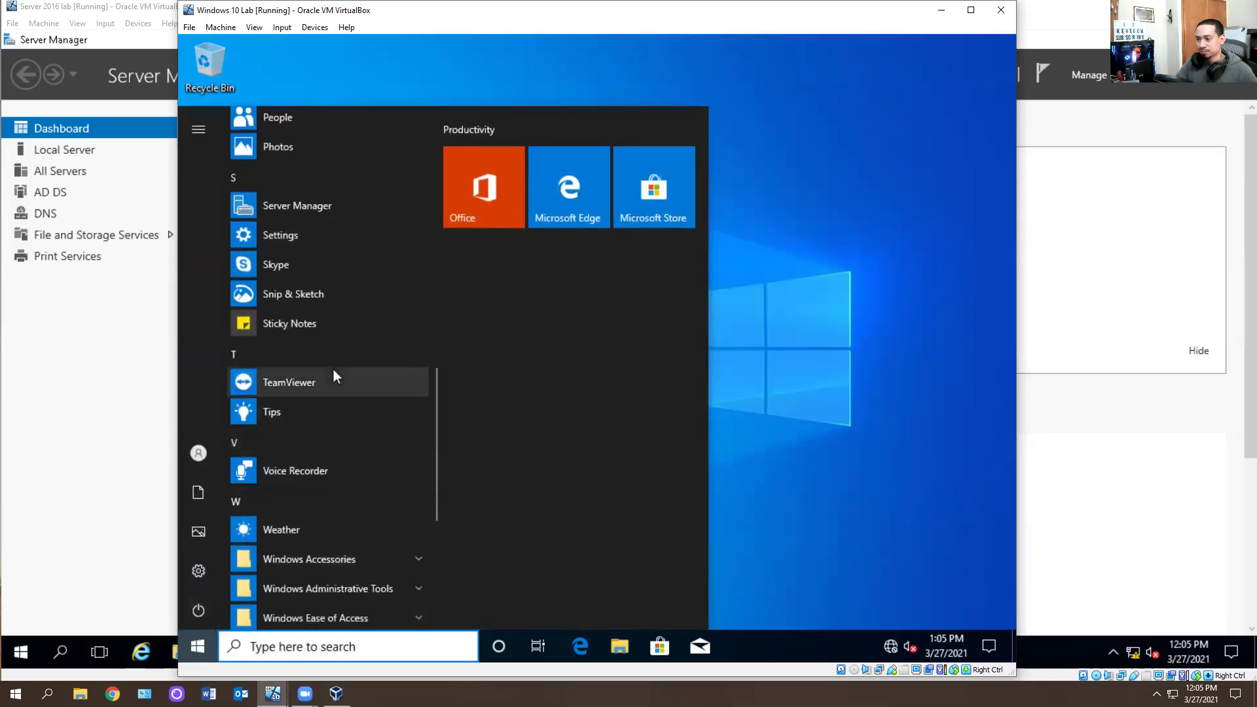
{"action": "scroll", "coordinate": [333, 375], "scroll_direction": "down", "scroll_amount": 5}
{"action": "left_click", "coordinate": [347, 246]}
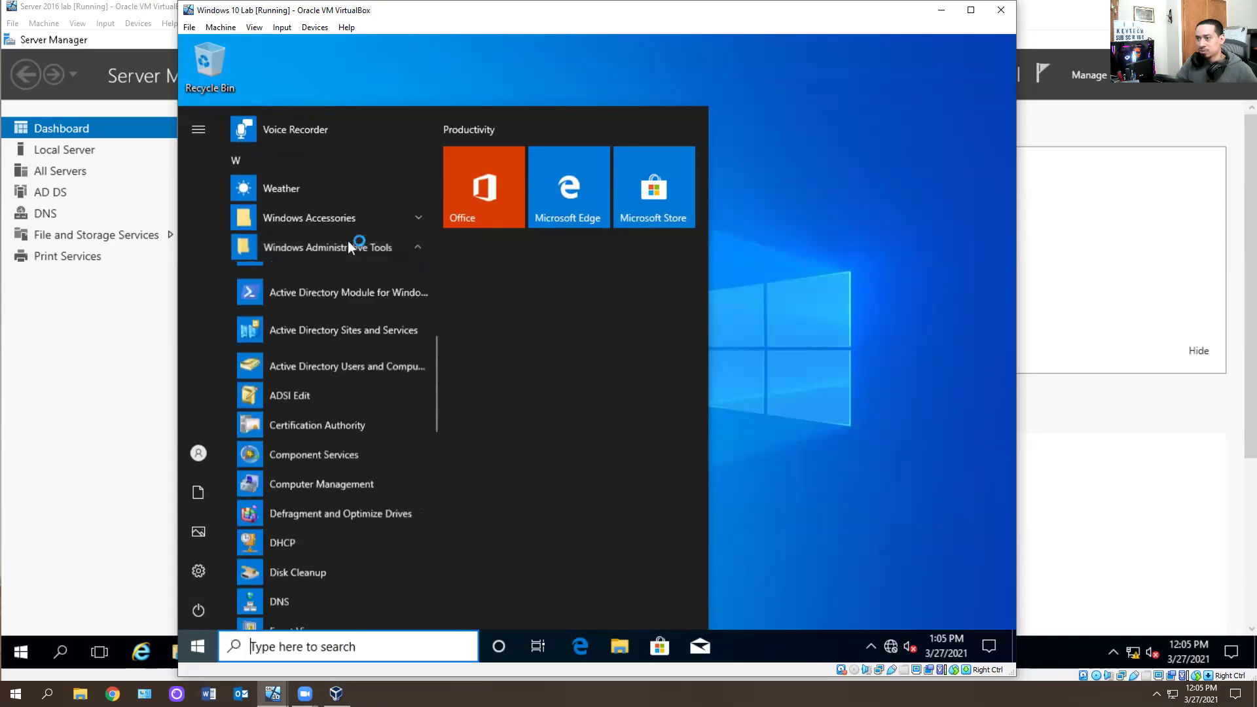
{"action": "left_click", "coordinate": [325, 395]}
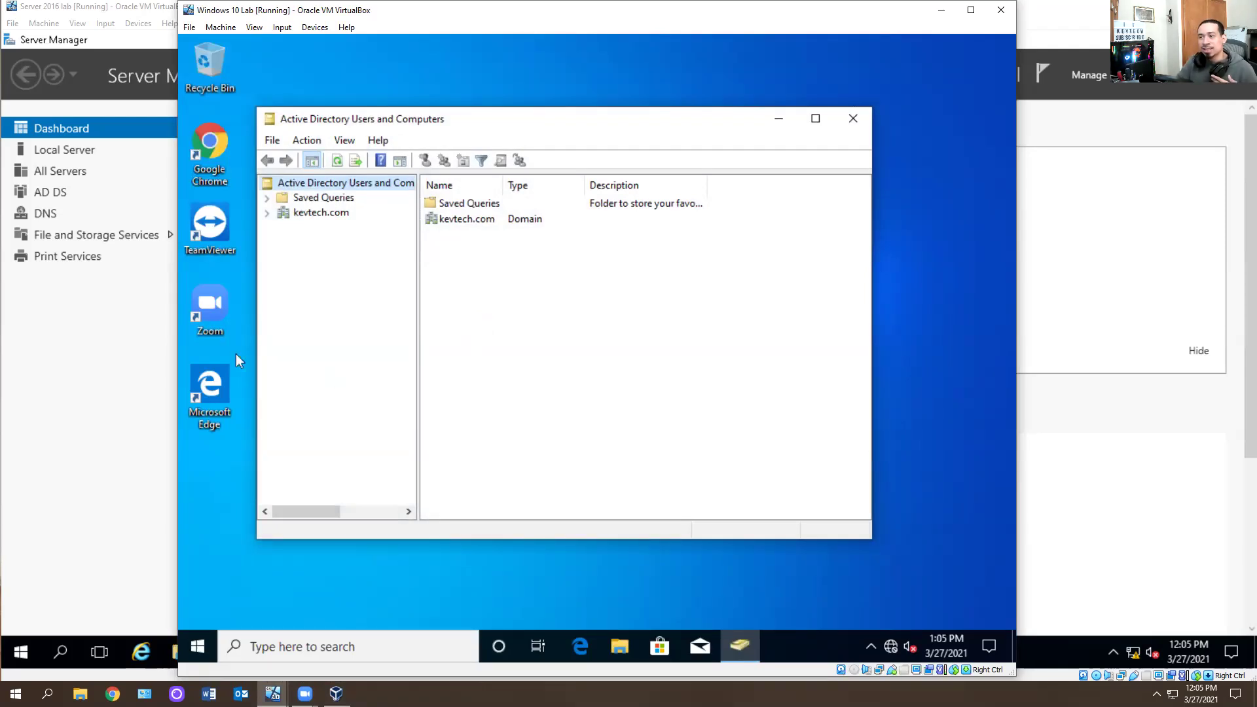
{"action": "left_click", "coordinate": [266, 213]}
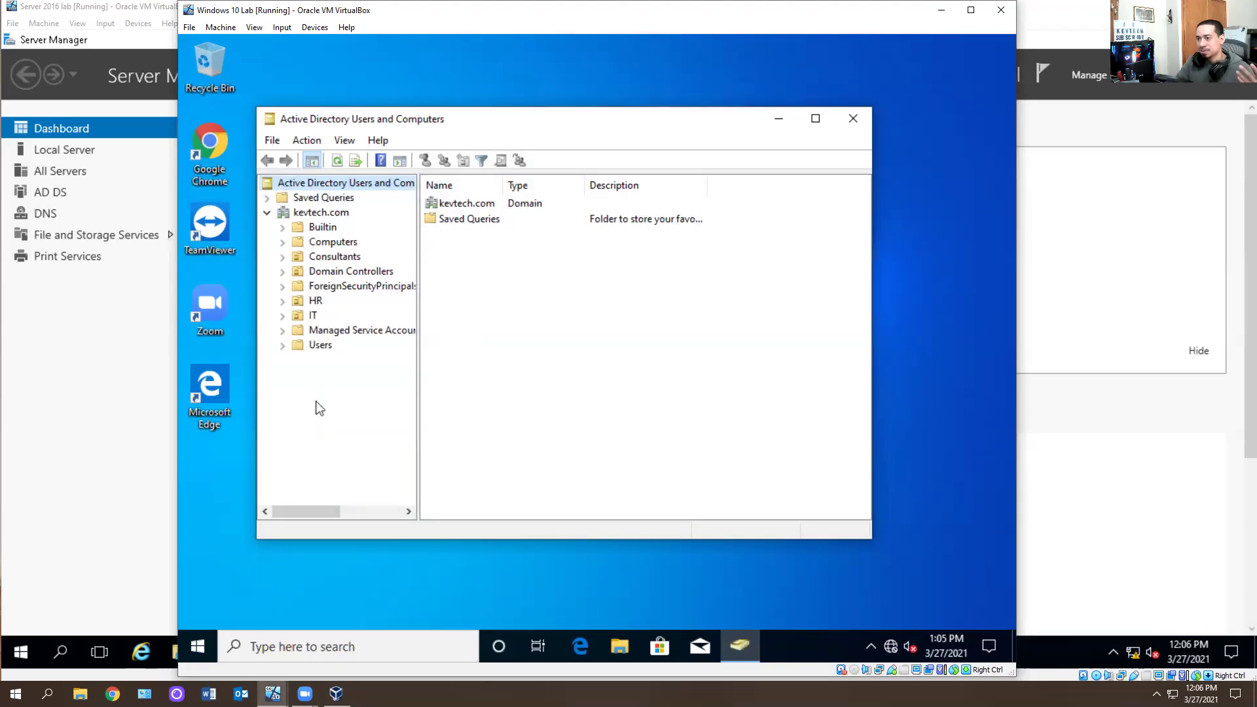
{"action": "left_click", "coordinate": [333, 257]}
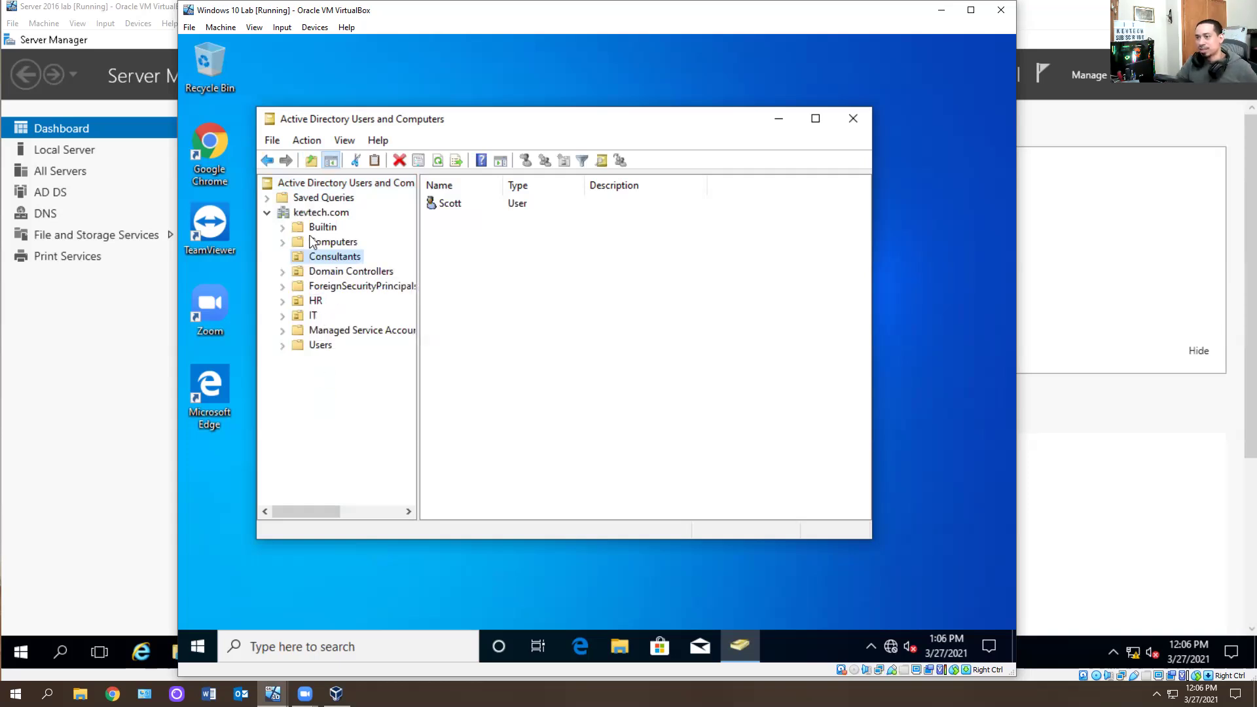
- On the server VM, open ADUC and check the Consultants OU under kevtech.com
{"action": "left_click", "coordinate": [92, 463]}
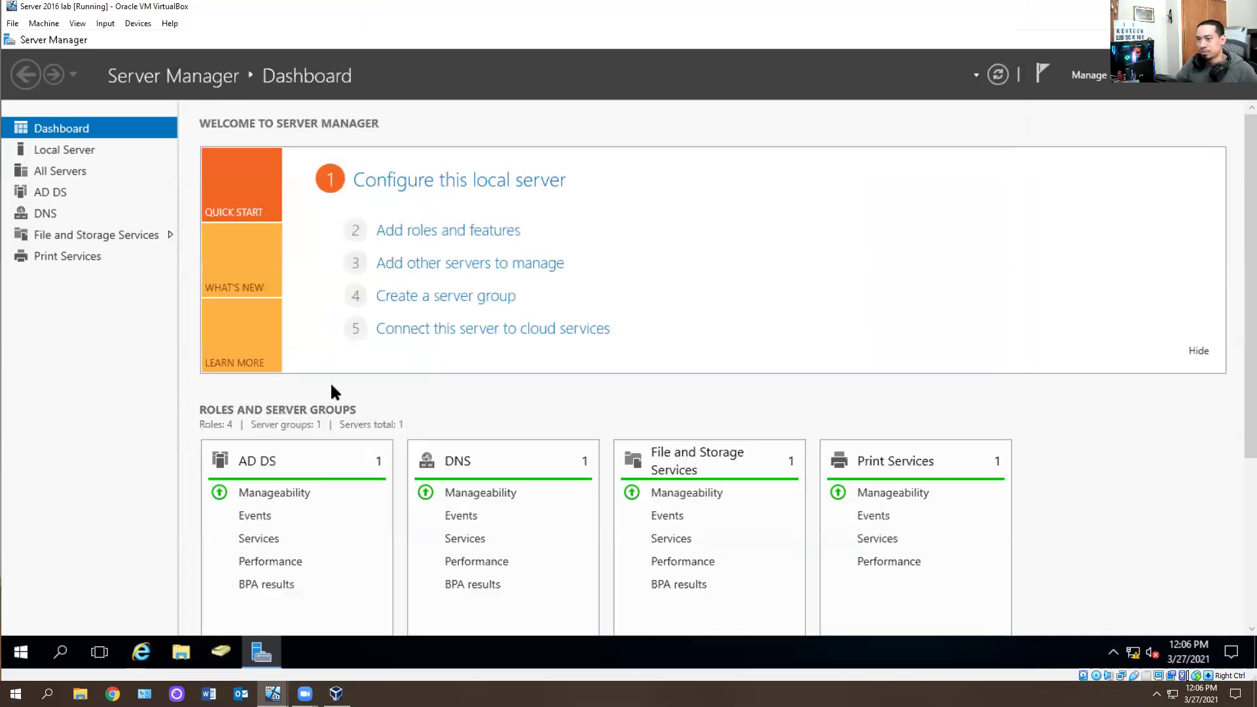
{"action": "left_click", "coordinate": [221, 652]}
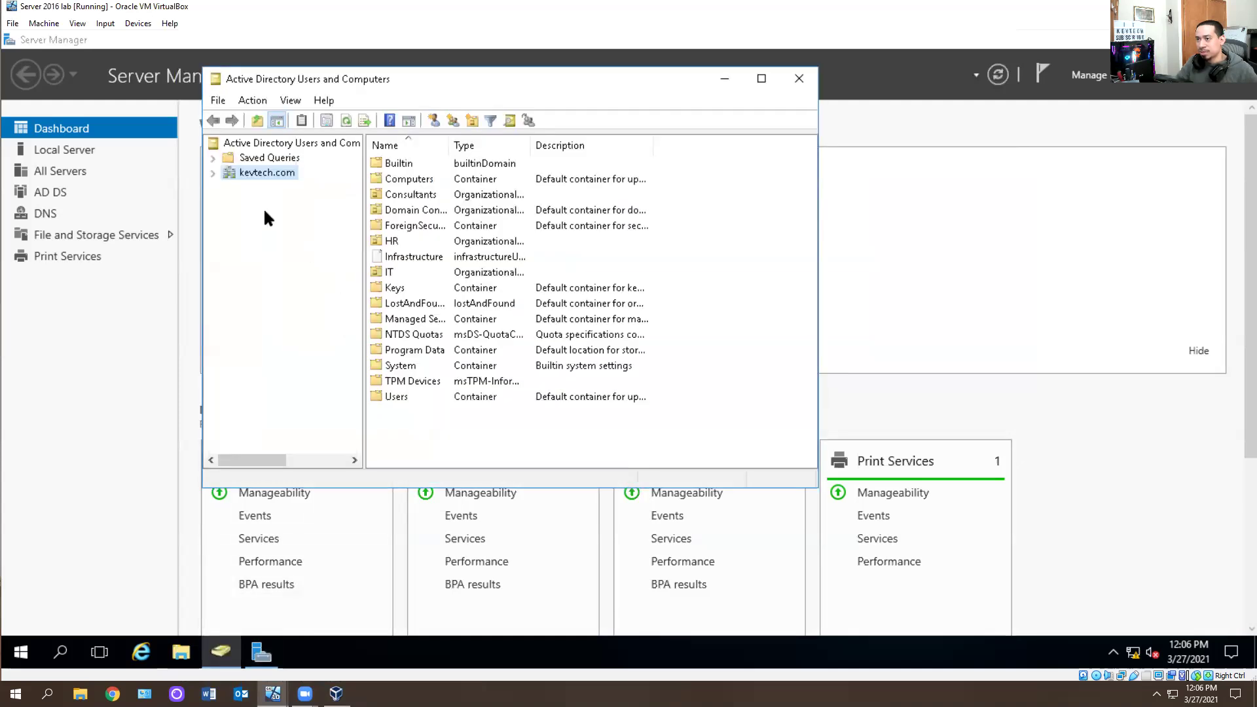
{"action": "left_click", "coordinate": [213, 173]}
{"action": "left_click", "coordinate": [265, 231]}
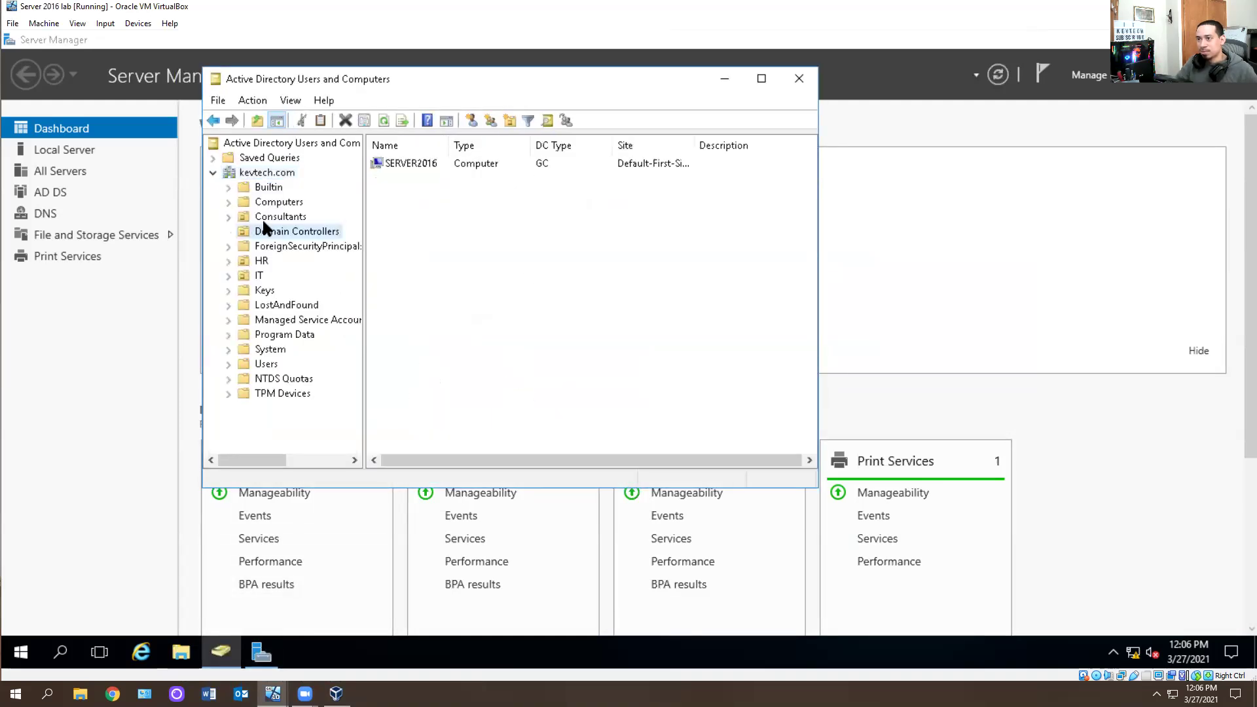
{"action": "left_click", "coordinate": [267, 216]}
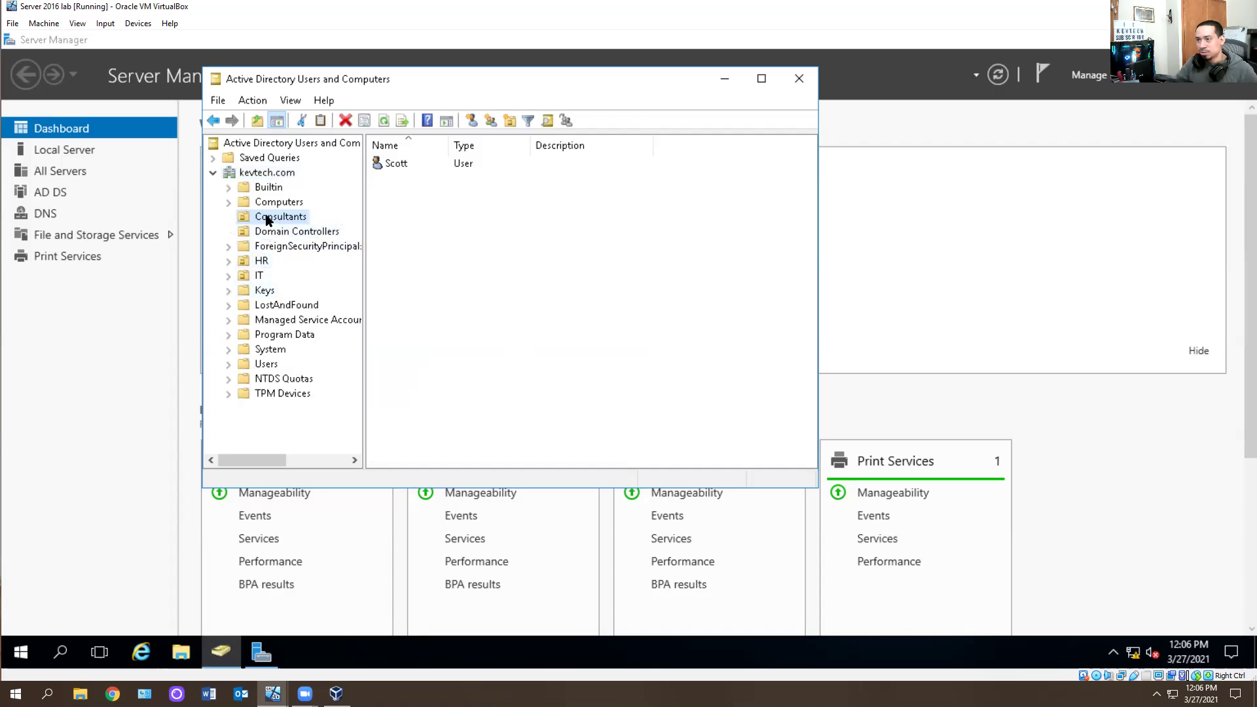
- Close the server's ADUC console and return to the Windows 10 VM
{"action": "left_click", "coordinate": [799, 79]}
{"action": "mouse_move", "coordinate": [273, 693]}
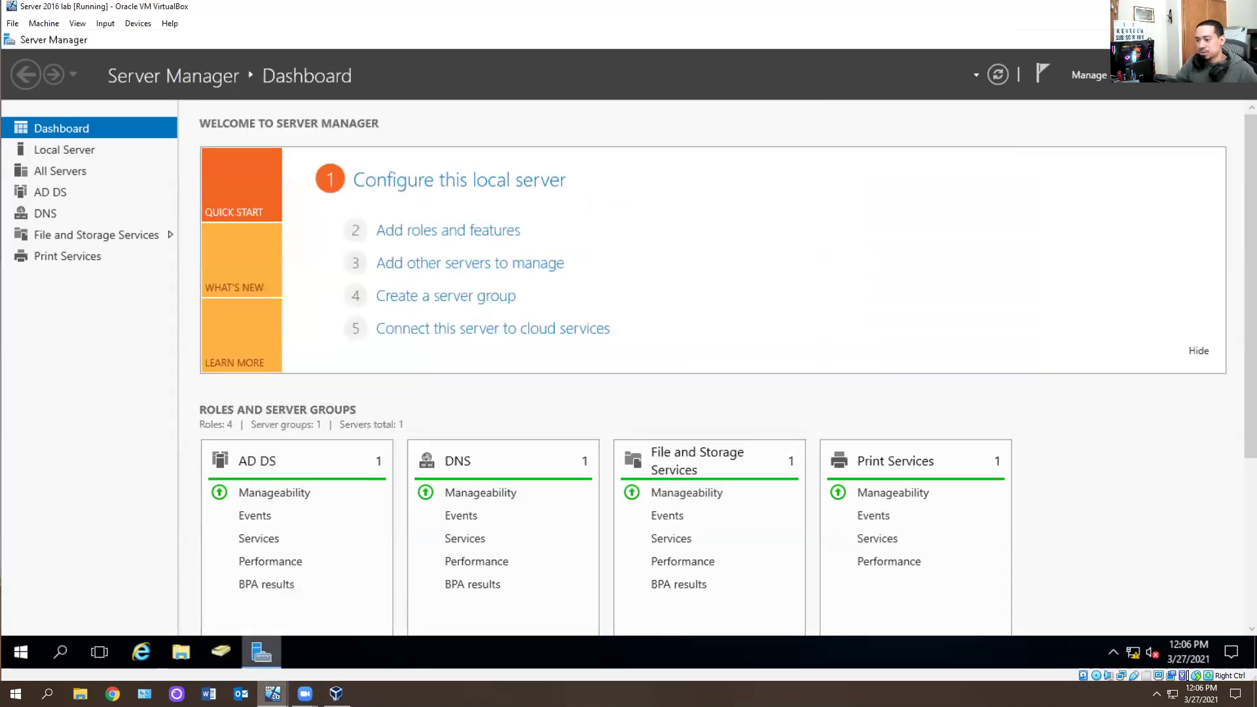
{"action": "mouse_move", "coordinate": [262, 652]}
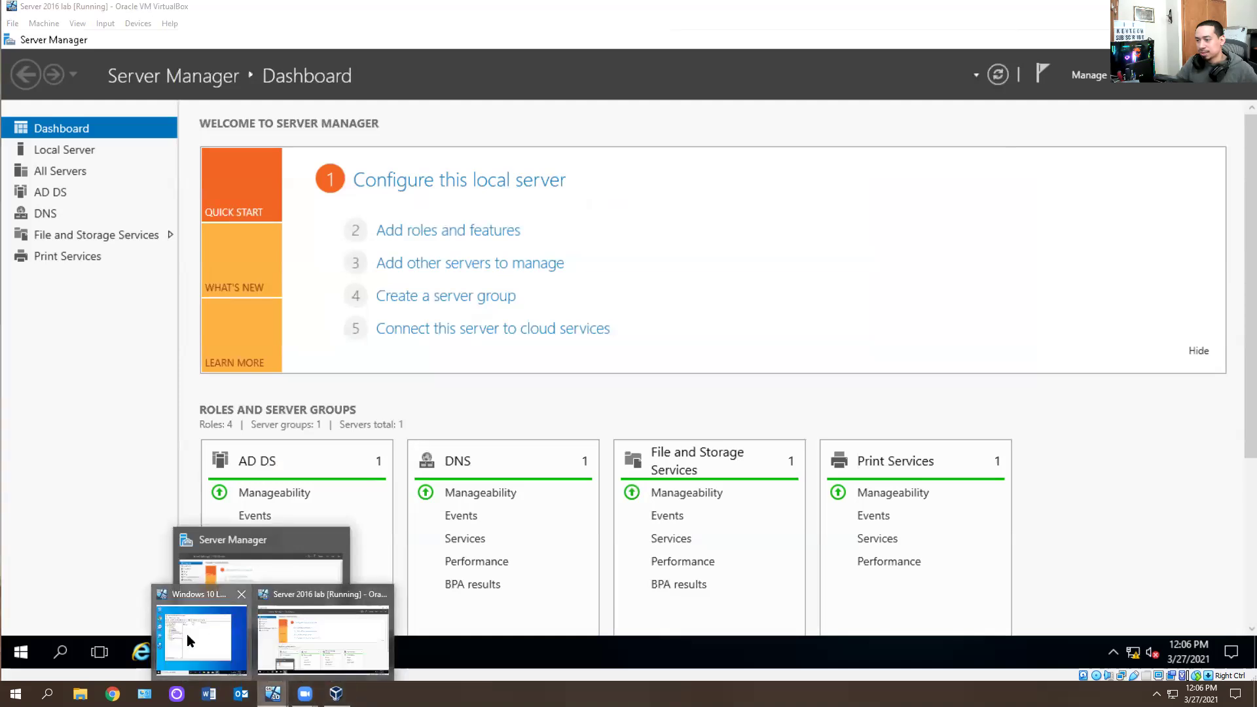
{"action": "left_click", "coordinate": [186, 634]}
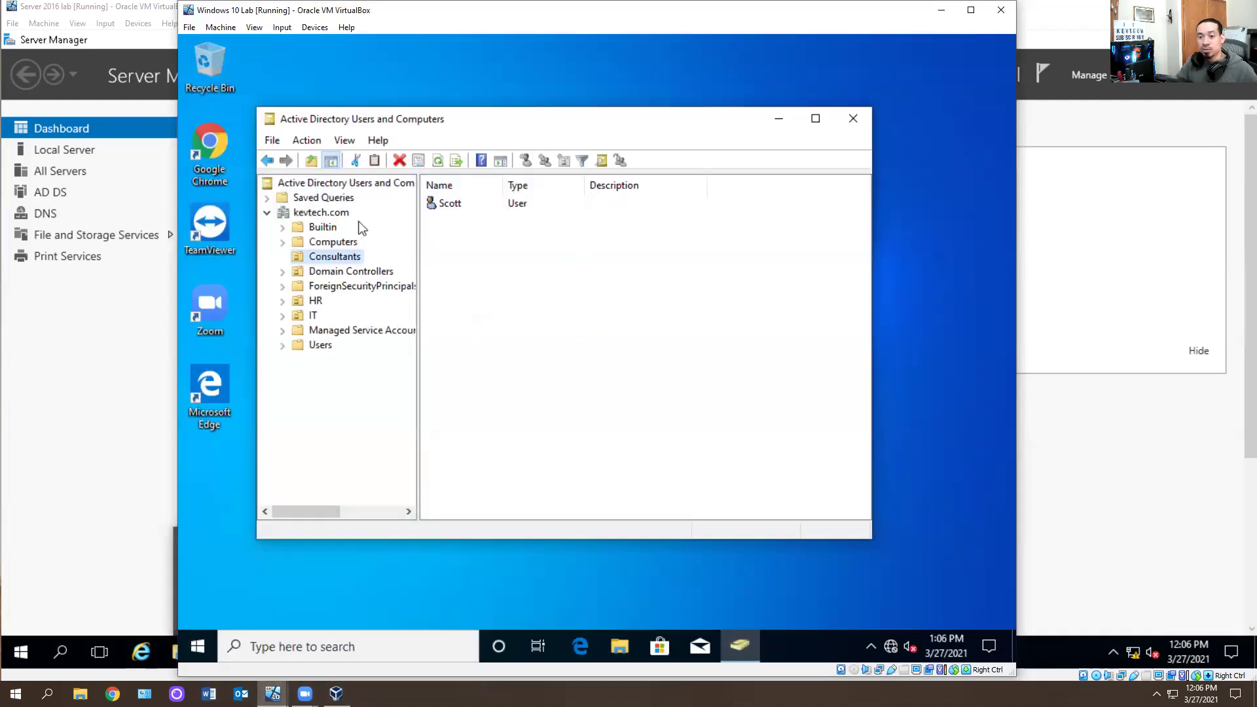
- Select the HR OU, view its user's Account properties tab, then cancel
{"action": "left_click", "coordinate": [312, 304]}
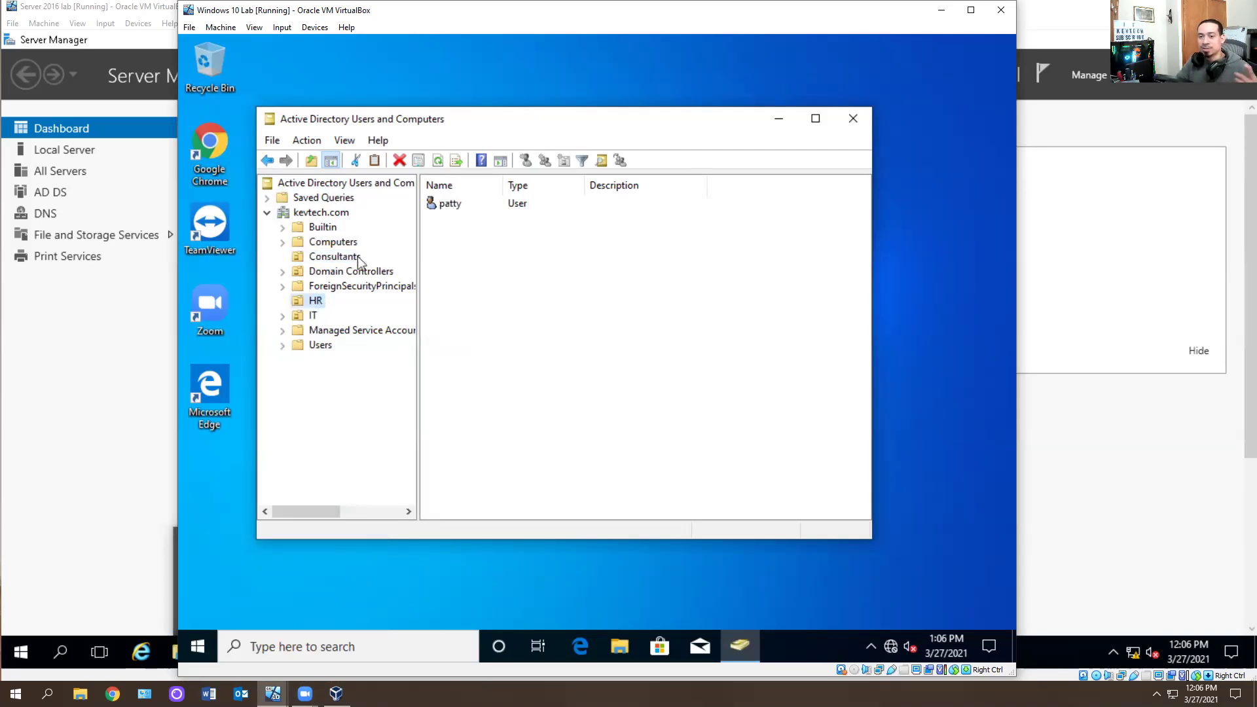
{"action": "right_click", "coordinate": [468, 201]}
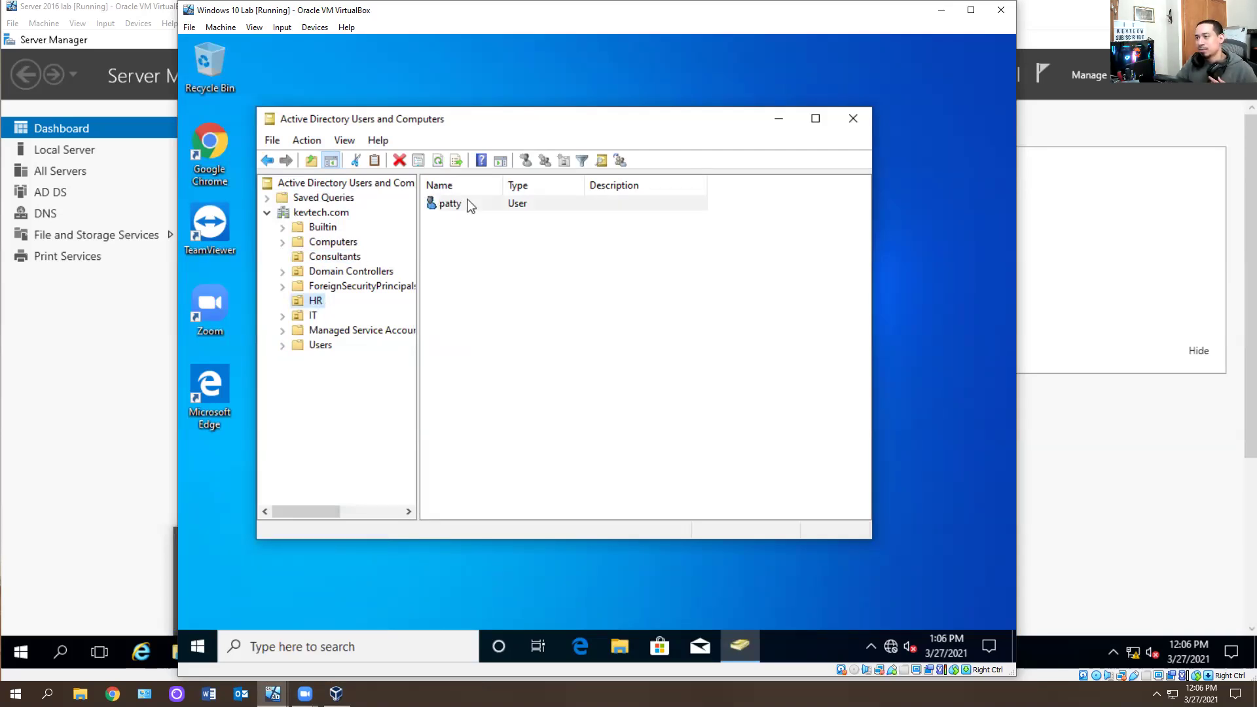
{"action": "left_click", "coordinate": [523, 407]}
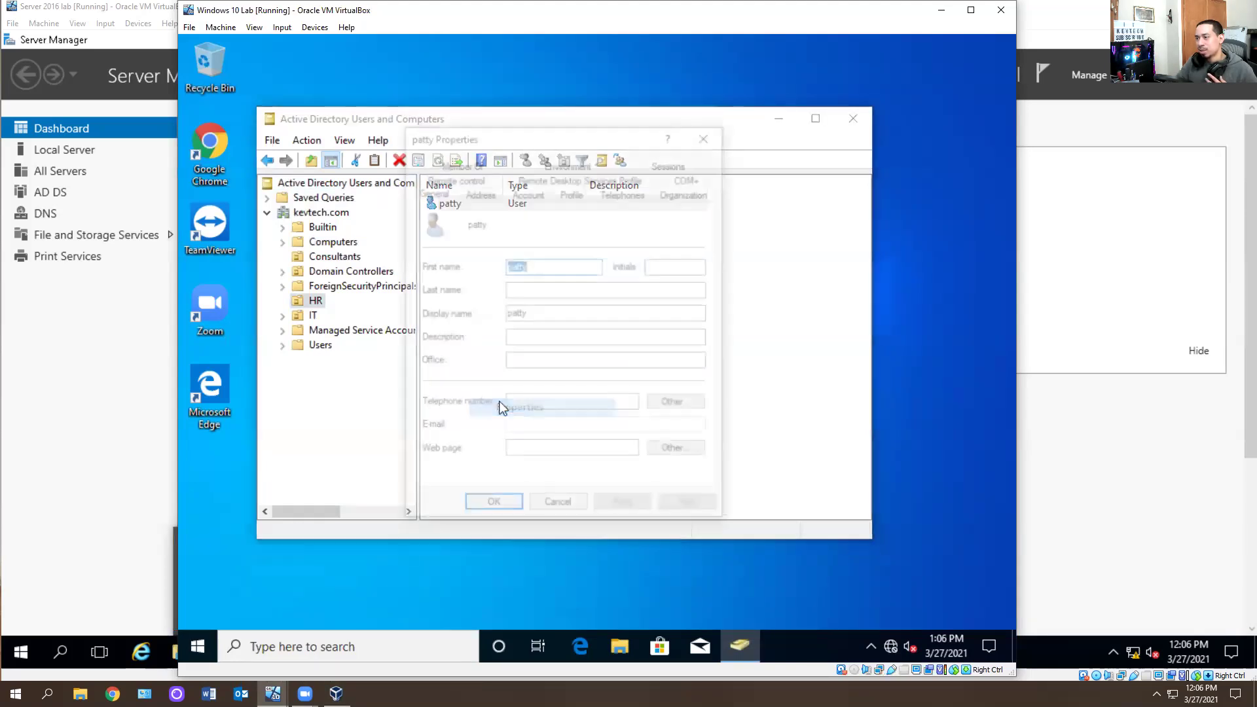
{"action": "left_click", "coordinate": [528, 192]}
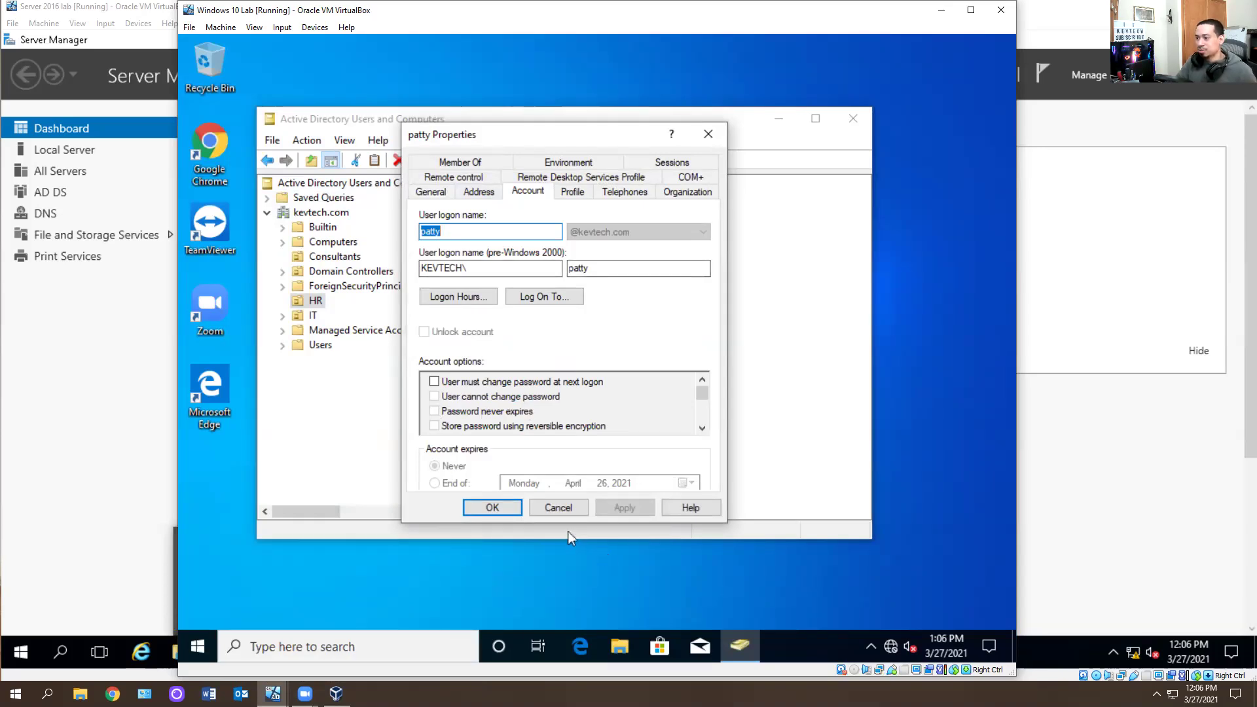
{"action": "left_click", "coordinate": [559, 508]}
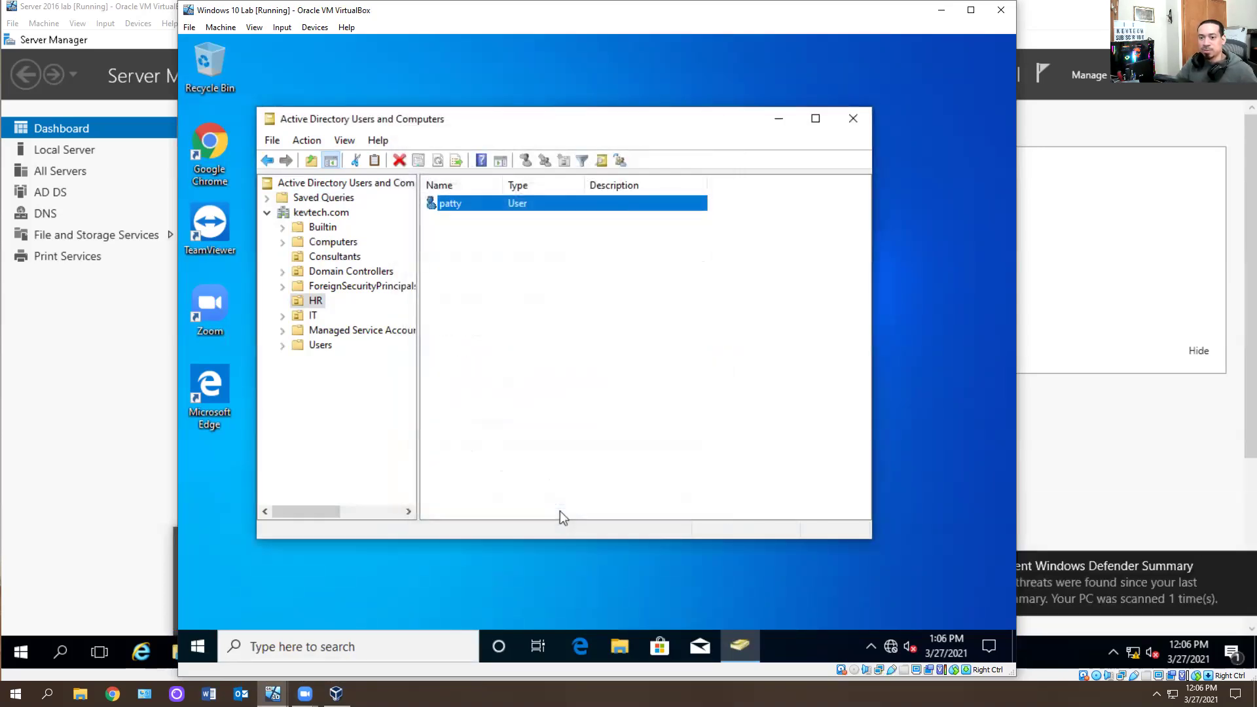
- Back out of resetting the HR user's password without changes and close Active Directory Users and Computers
{"action": "right_click", "coordinate": [457, 208]}
{"action": "left_click", "coordinate": [485, 252]}
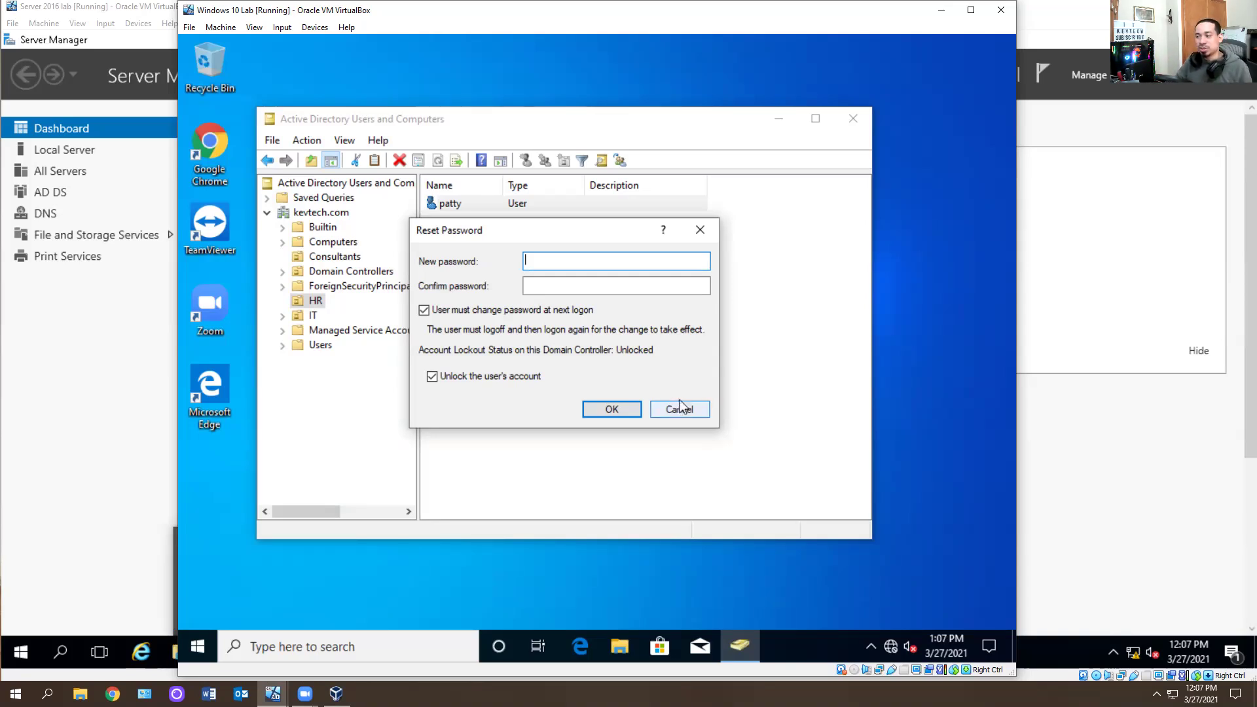
{"action": "left_click", "coordinate": [681, 408]}
{"action": "left_click", "coordinate": [853, 118]}
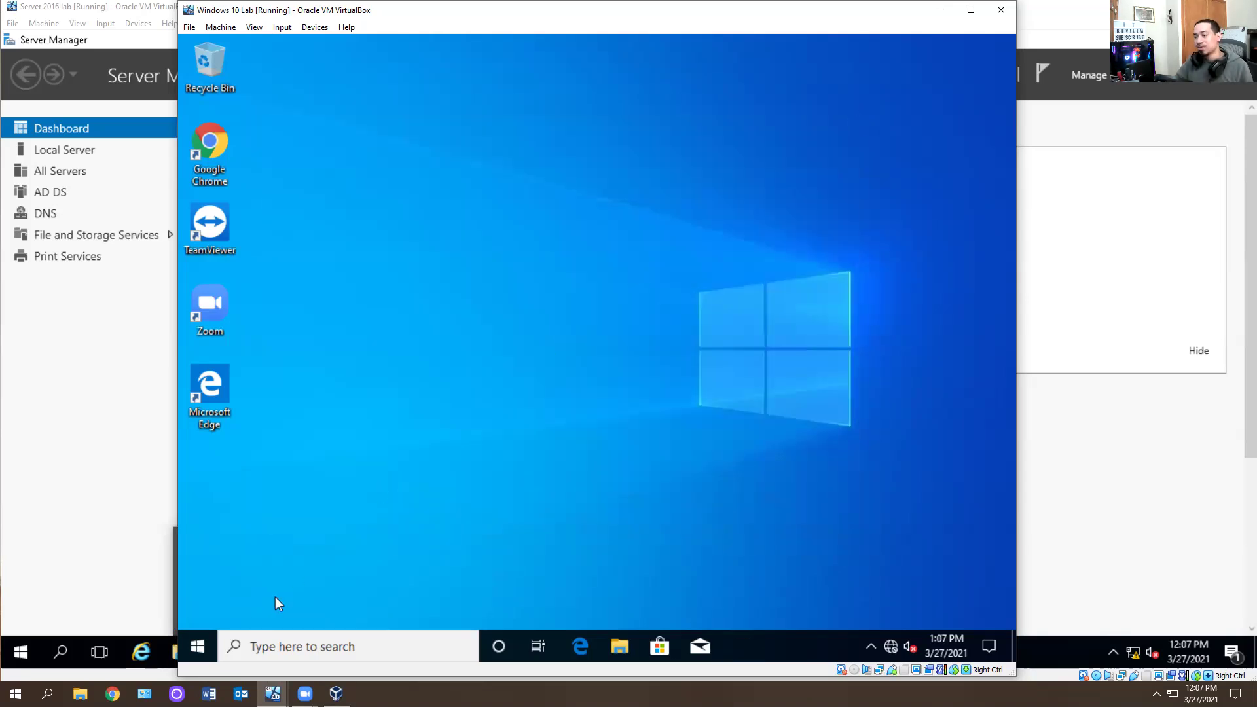
- Lock the Windows 10 session with Ctrl-Alt-Del and bring up the password sign-in prompt
{"action": "left_click", "coordinate": [282, 28]}
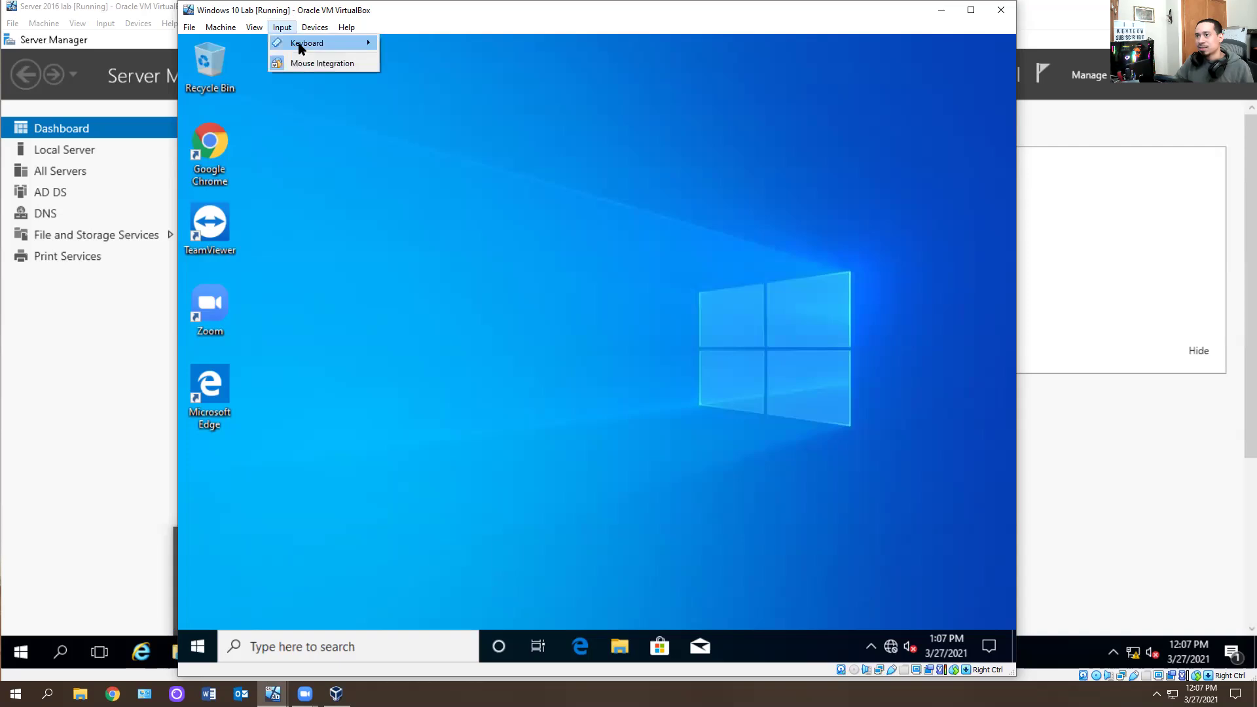
{"action": "mouse_move", "coordinate": [308, 43]}
{"action": "left_click", "coordinate": [407, 80]}
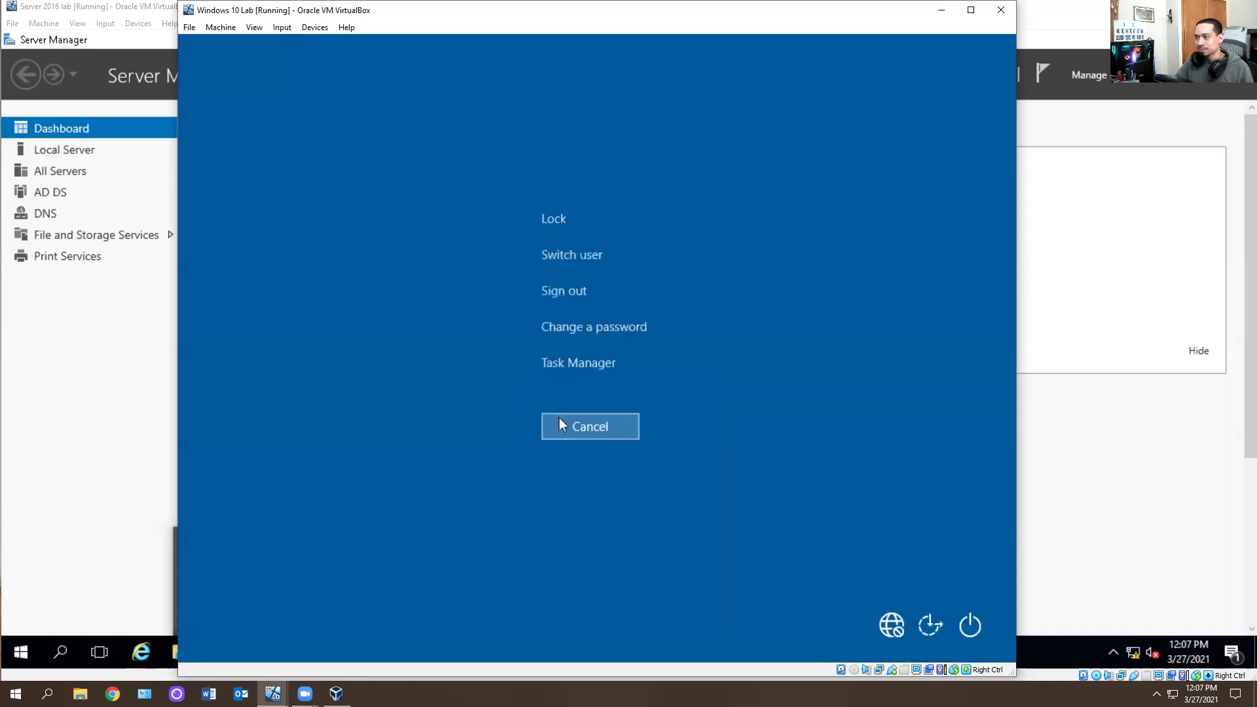
{"action": "left_click", "coordinate": [557, 220]}
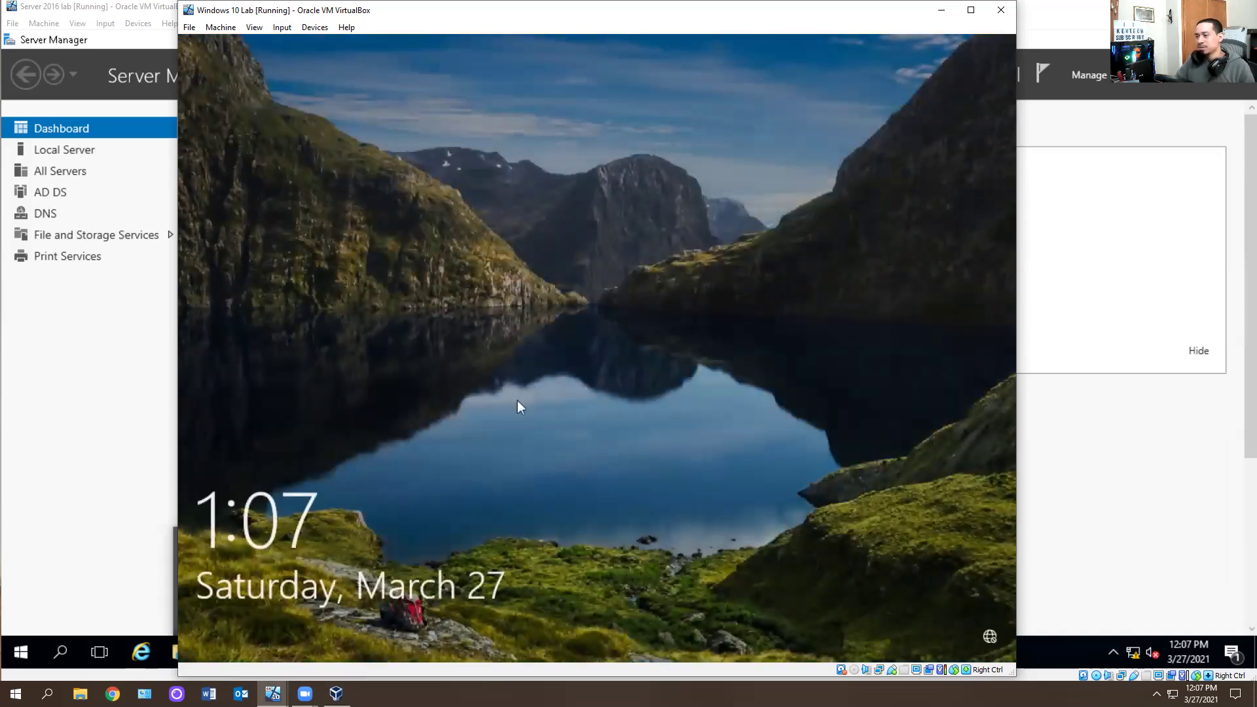
{"action": "left_click_drag", "start_coordinate": [426, 511], "coordinate": [435, 34]}
- Enter a wrong password three times, dismissing each incorrect-password message
{"action": "key", "text": "Return"}
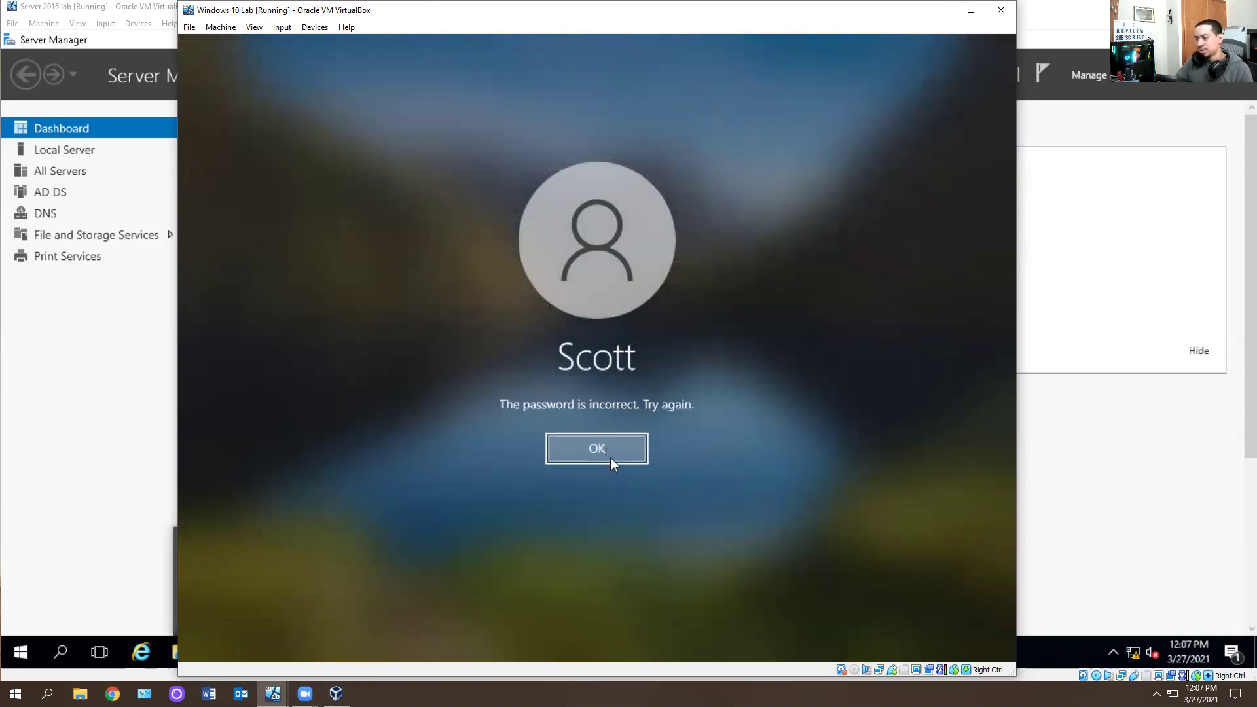
{"action": "left_click", "coordinate": [610, 457]}
{"action": "key", "text": "Return"}
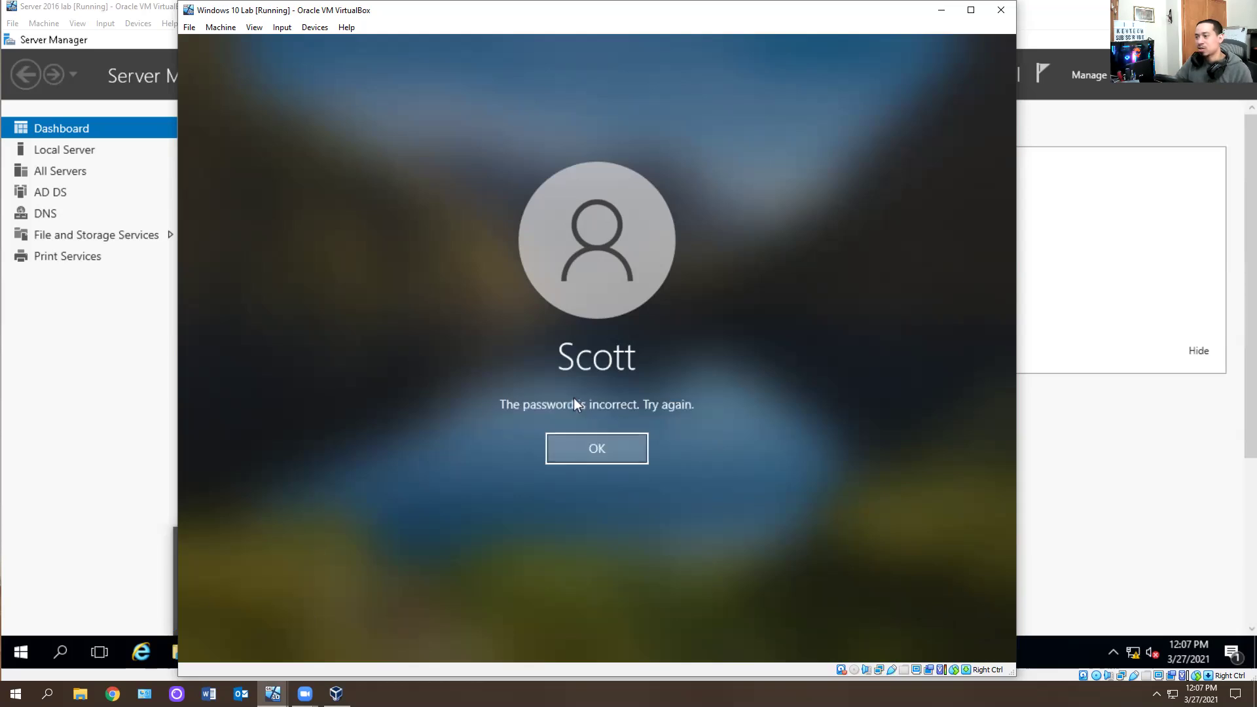
{"action": "left_click", "coordinate": [582, 440]}
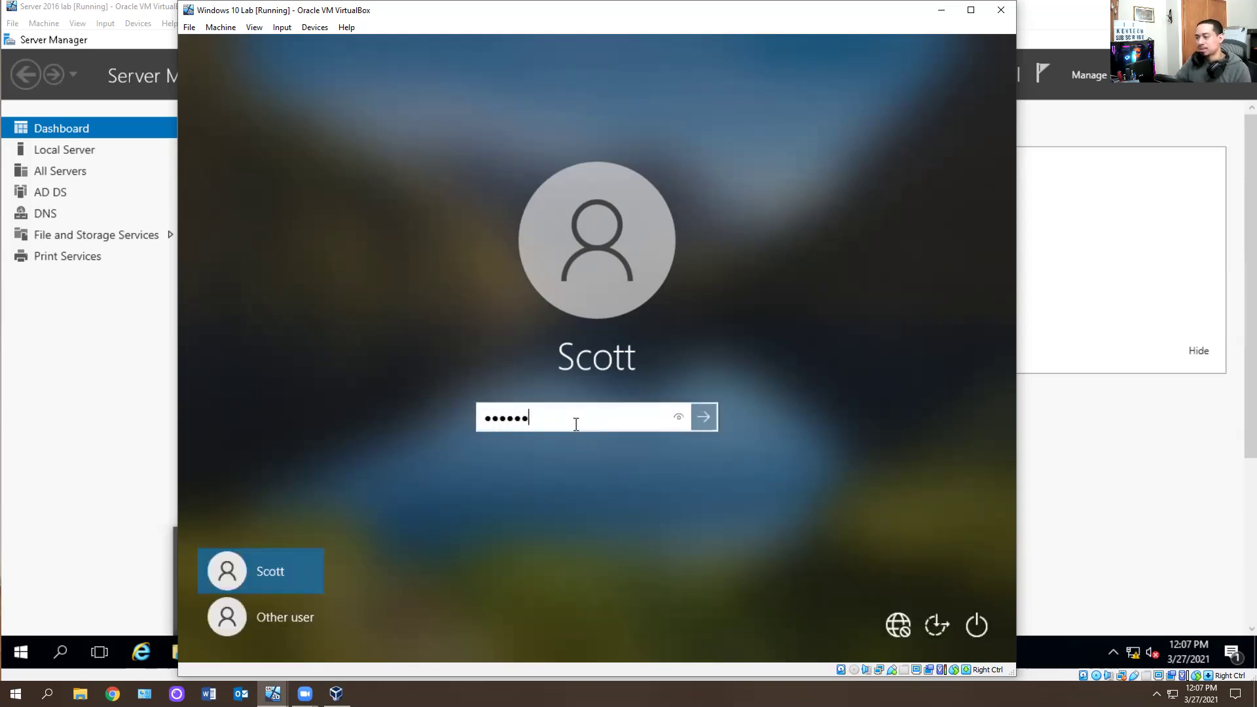
{"action": "key", "text": "Return"}
{"action": "left_click", "coordinate": [578, 437]}
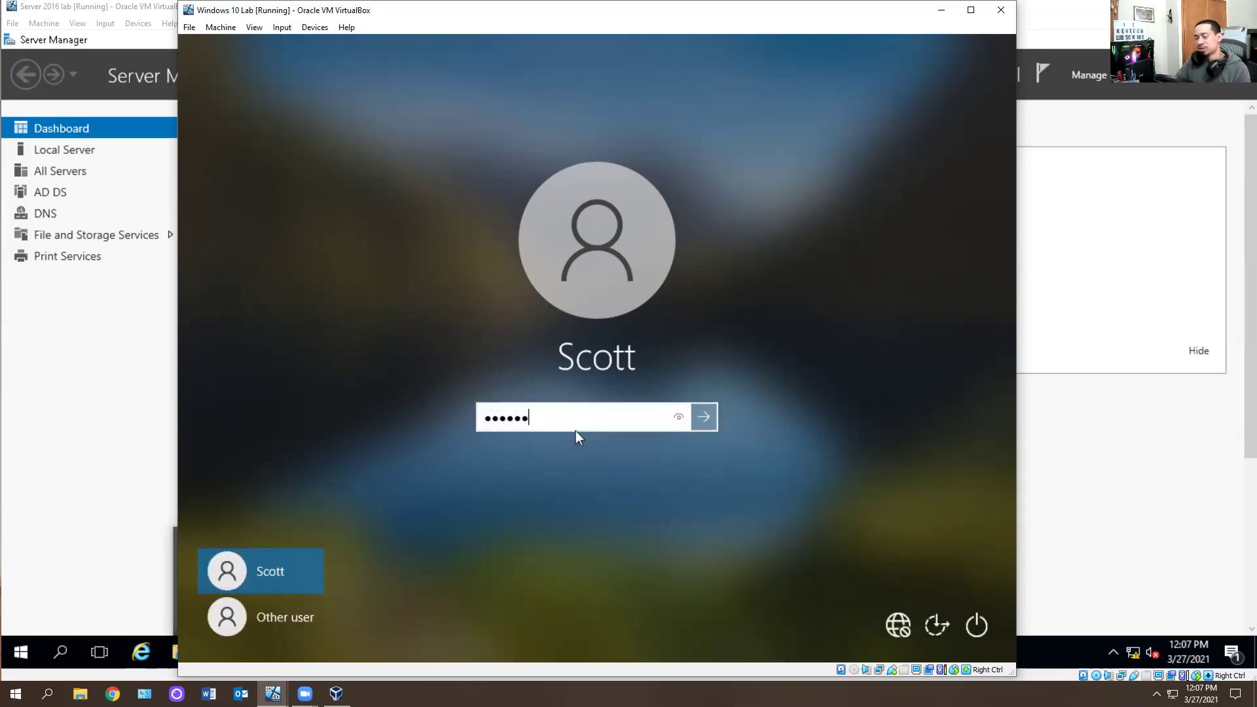
- Submit two more wrong passwords until the account locks out, then dismiss the lockout message
{"action": "key", "text": "Return"}
{"action": "left_click", "coordinate": [577, 430]}
{"action": "key", "text": "Return"}
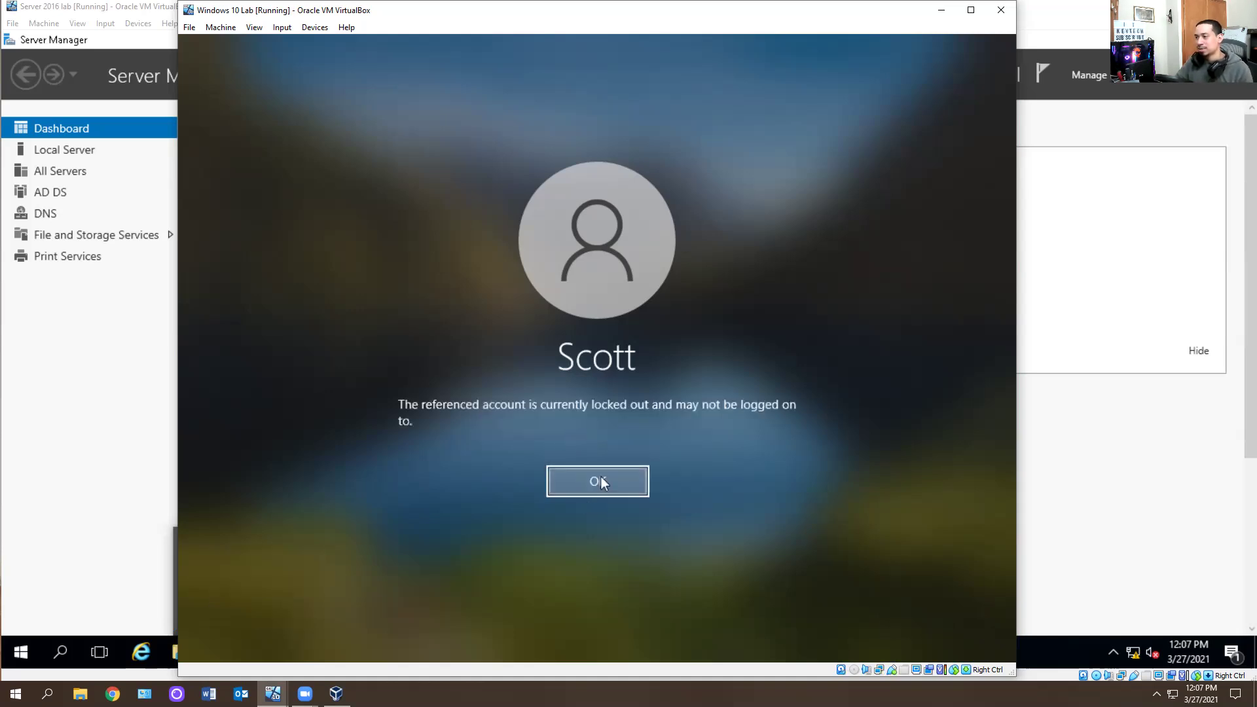
{"action": "left_click", "coordinate": [598, 478]}
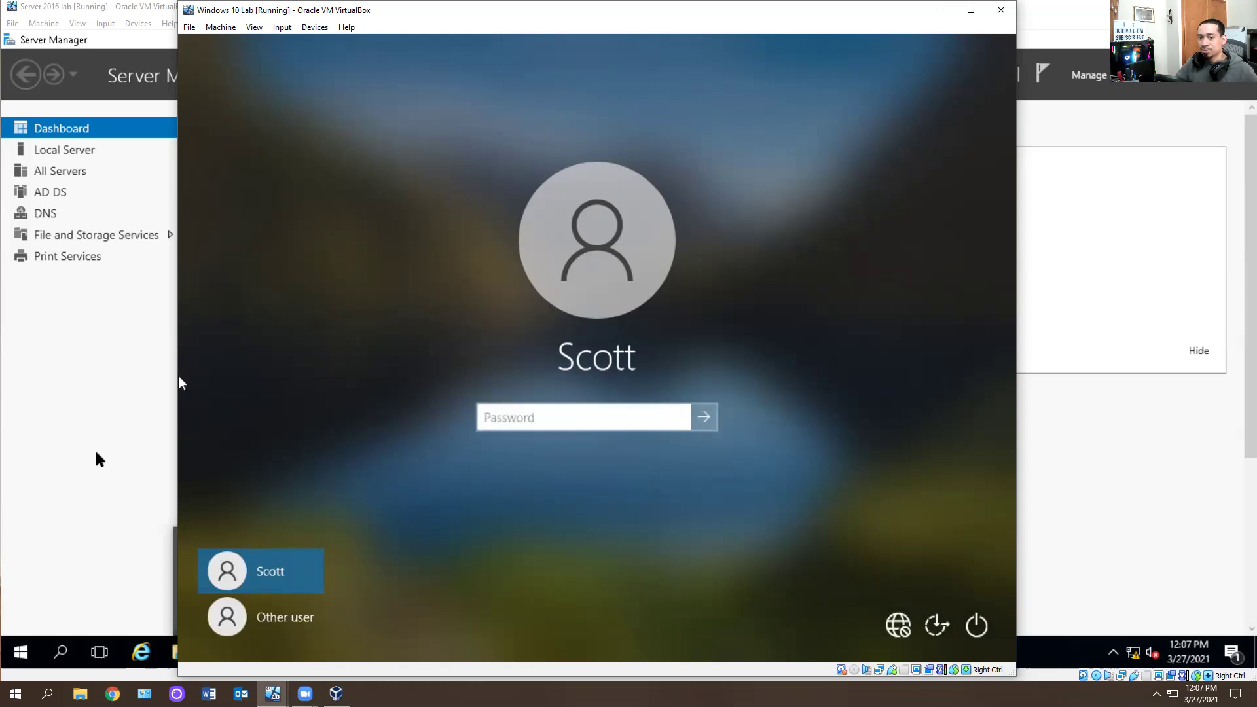
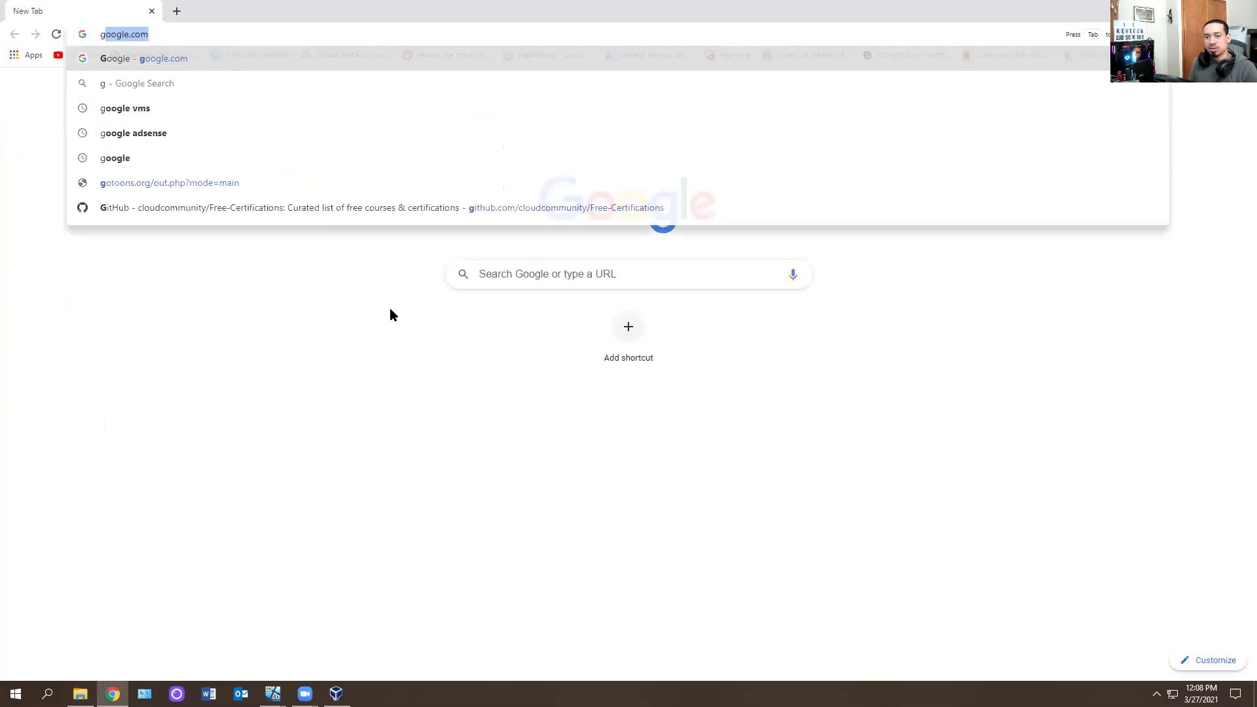
- Search 'account lockout tool' and download Microsoft's Account Lockout and Management Tools
{"action": "type", "text": "acc"}
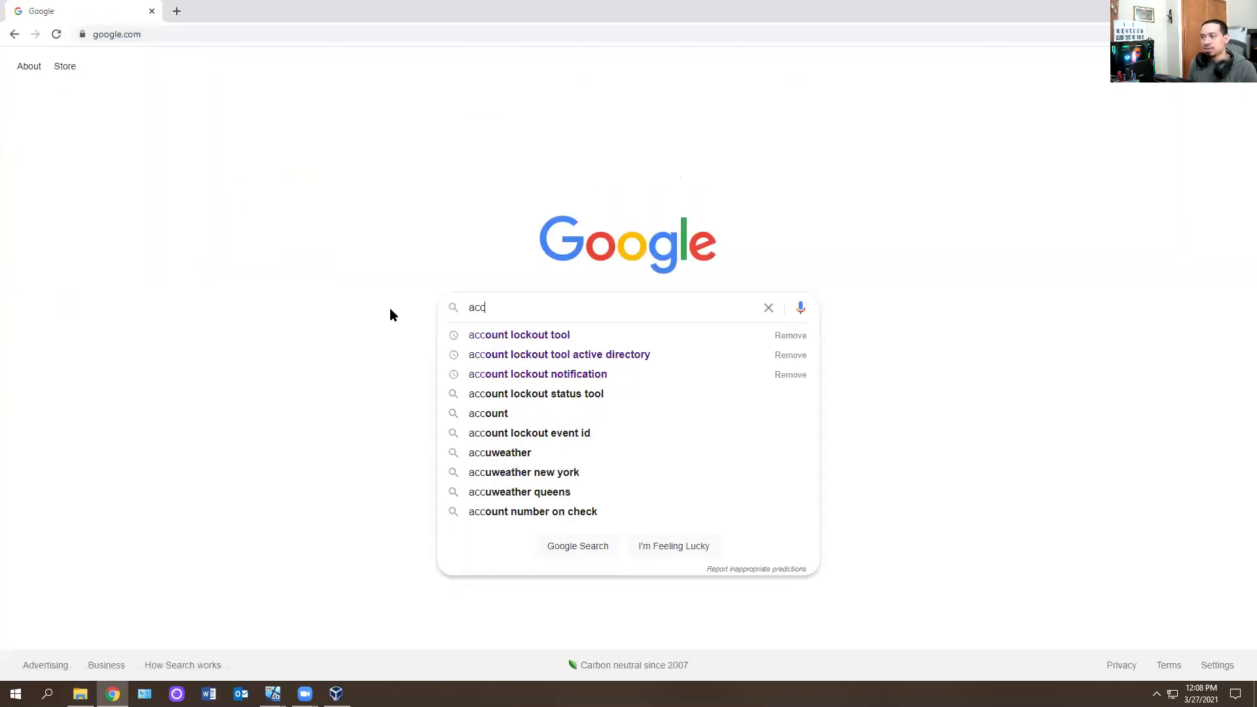
{"action": "key", "text": "Down"}
{"action": "key", "text": "Return"}
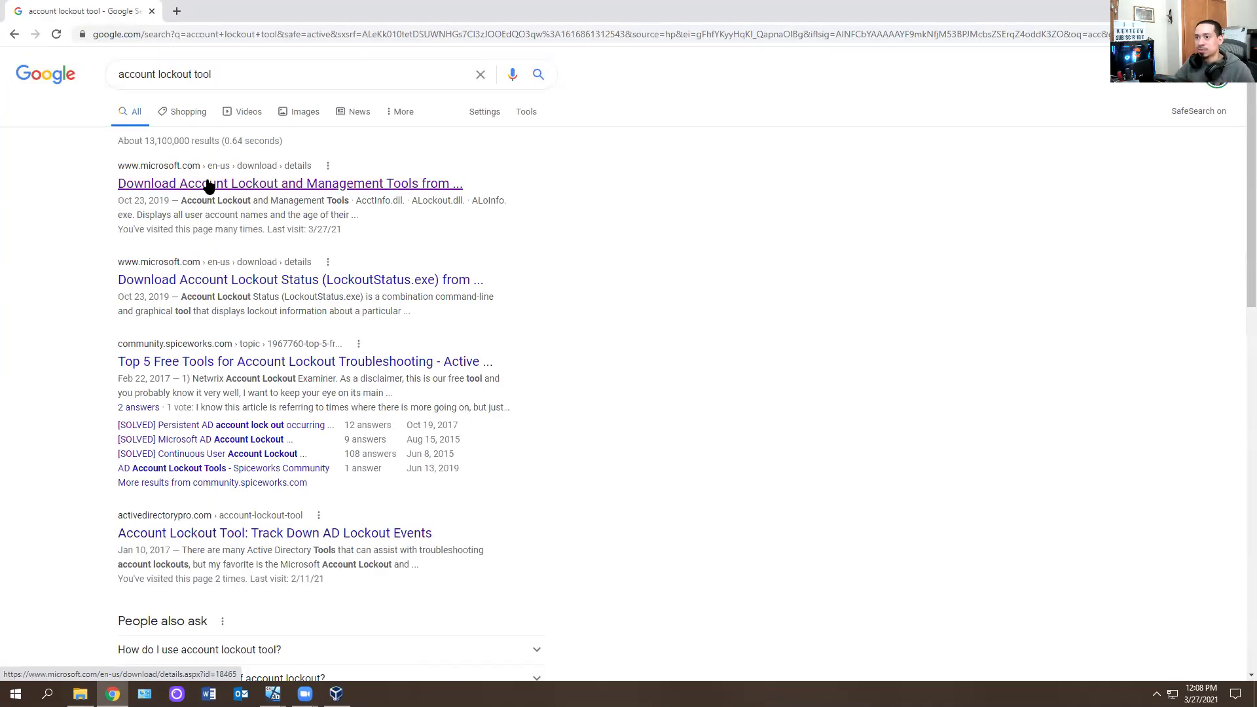
{"action": "left_click", "coordinate": [241, 185]}
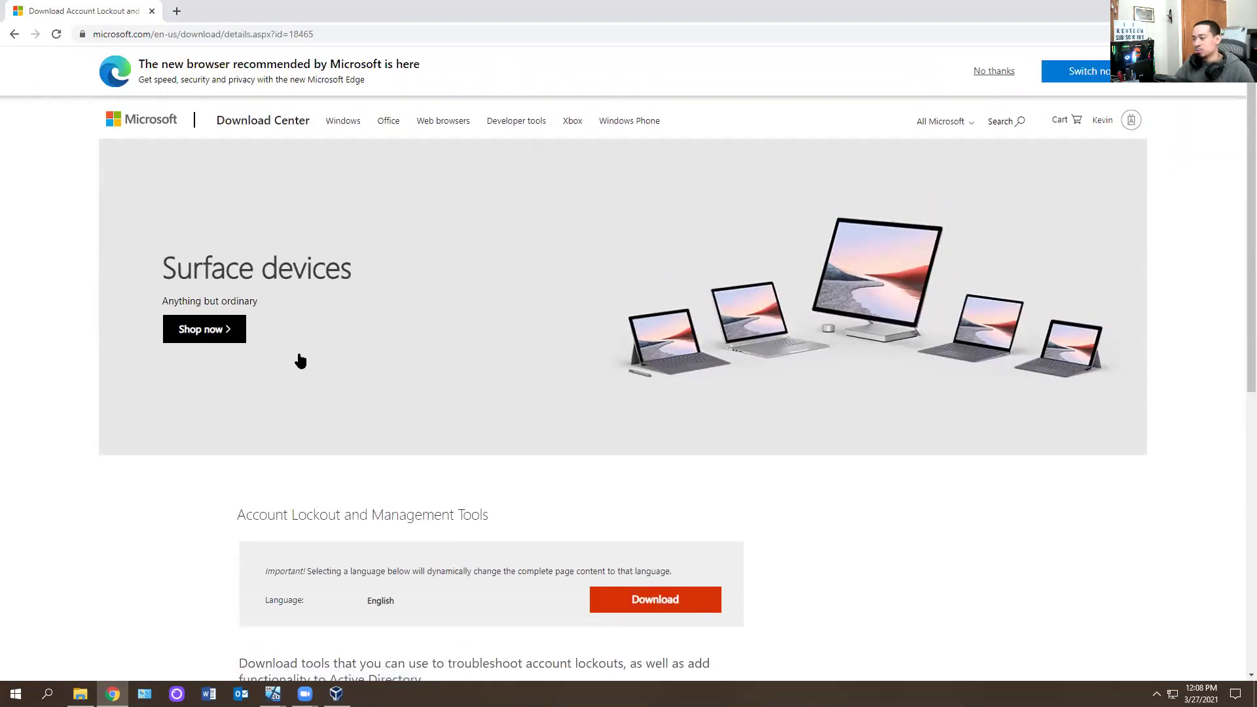
{"action": "left_click", "coordinate": [645, 599]}
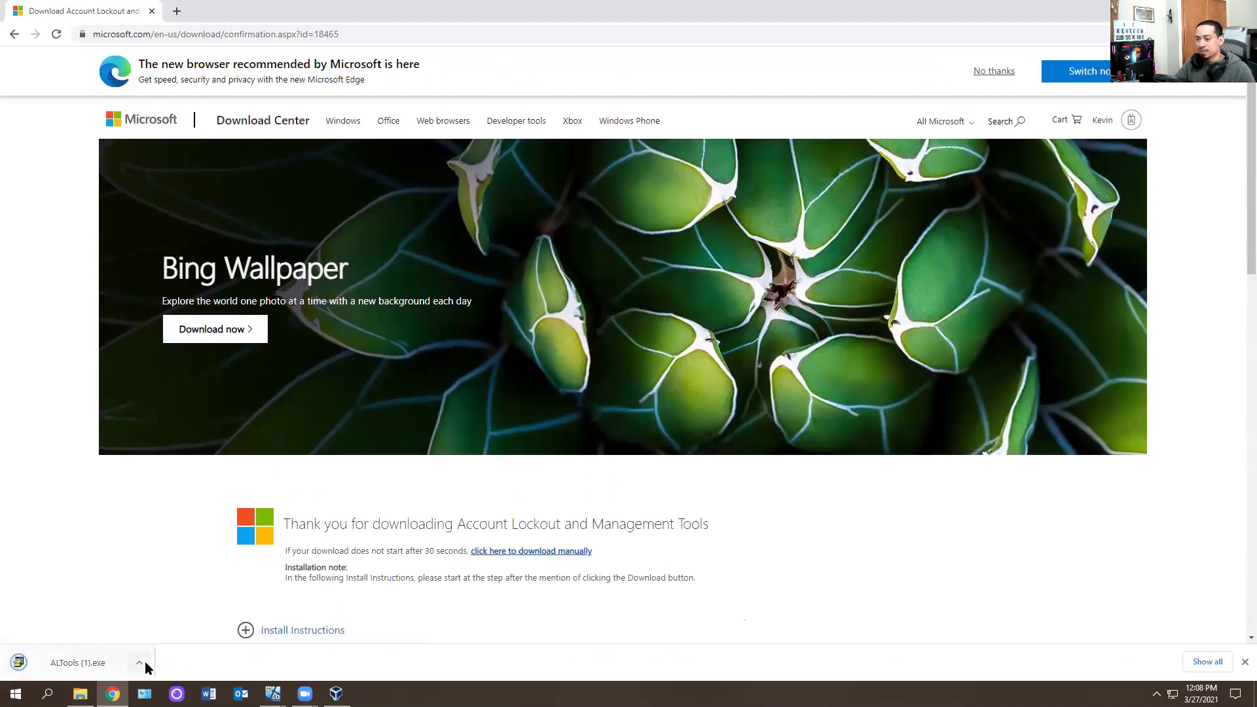
- Show the downloaded ALTools (1).exe in its folder and move it into kevtech lab
{"action": "left_click", "coordinate": [139, 663]}
{"action": "left_click", "coordinate": [194, 616]}
{"action": "left_click_drag", "start_coordinate": [151, 207], "coordinate": [209, 190]}
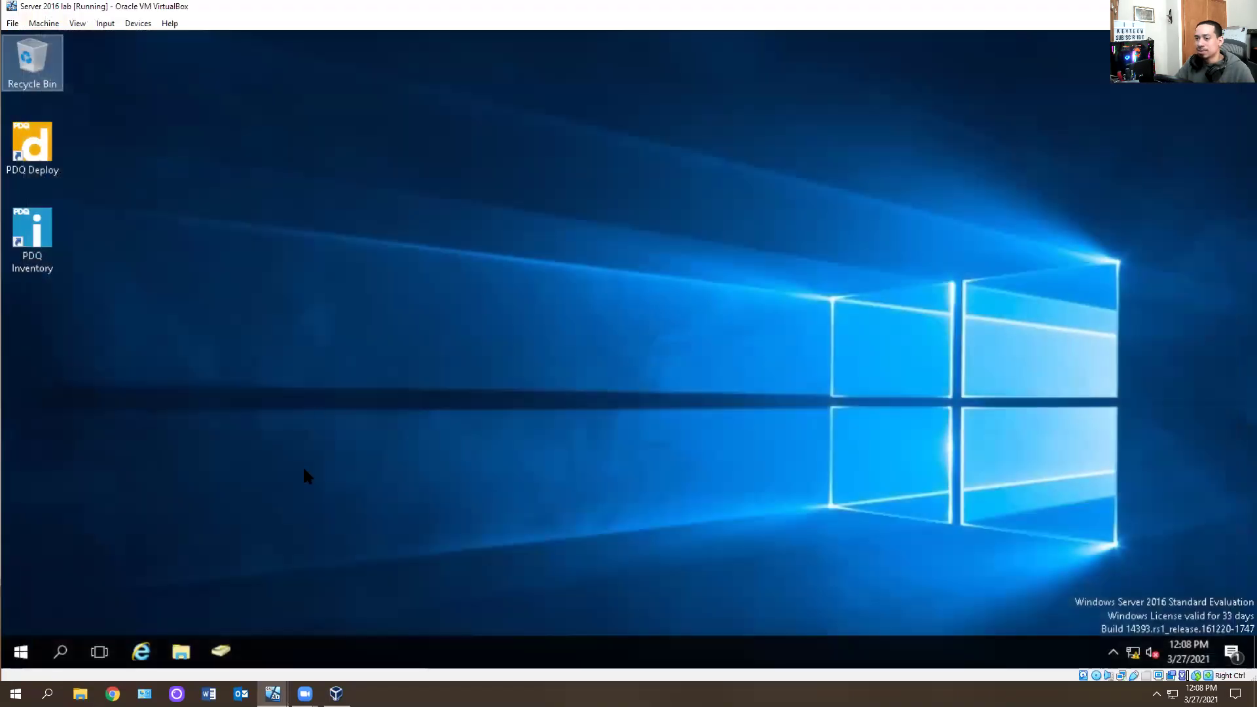
- Eject the guest additions CD drive from This PC inside the VM
{"action": "left_click", "coordinate": [178, 658]}
{"action": "left_click", "coordinate": [195, 299]}
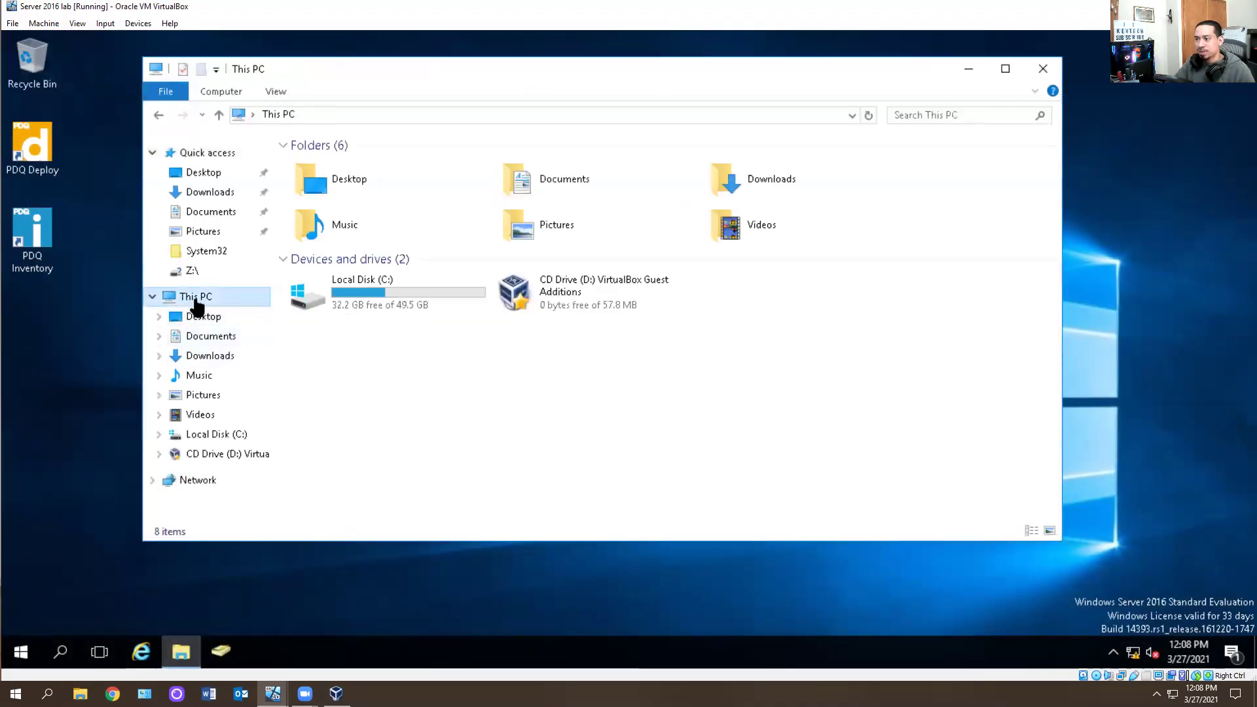
{"action": "right_click", "coordinate": [555, 280]}
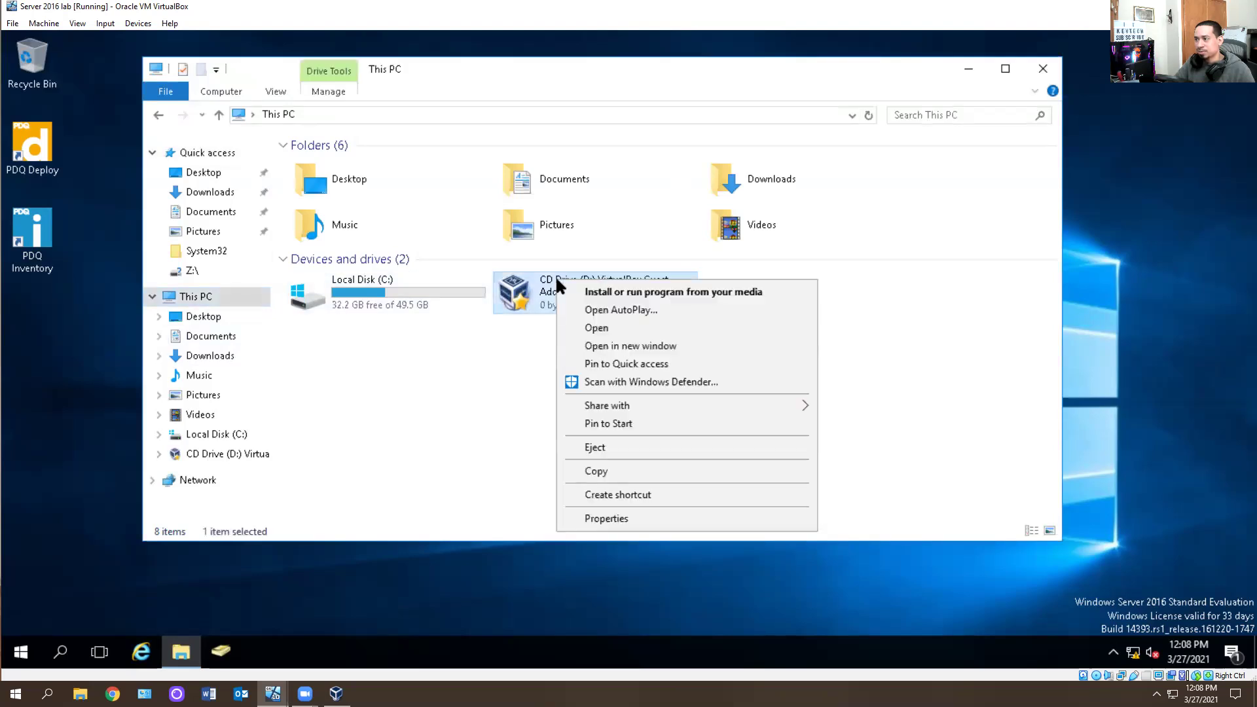
{"action": "left_click", "coordinate": [583, 448]}
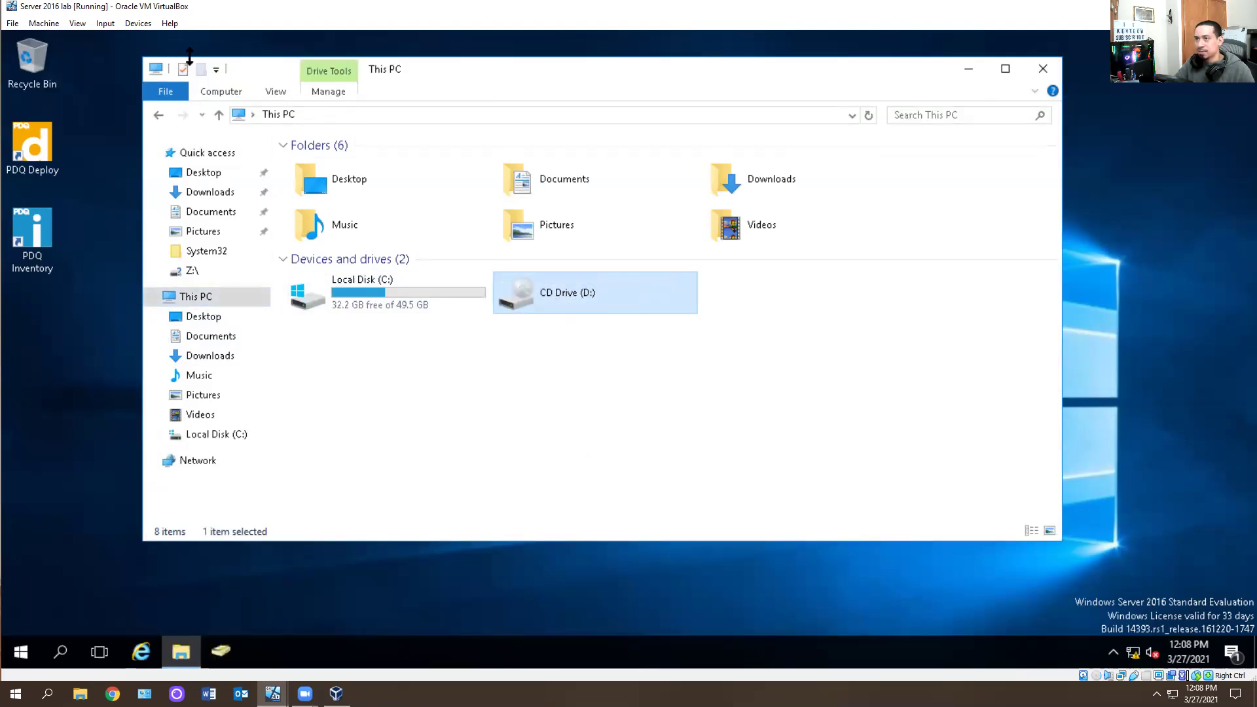
- Add the host's Downloads\kevtech lab folder as an auto-mounted VM shared folder, kevtech_lab
{"action": "left_click", "coordinate": [104, 23]}
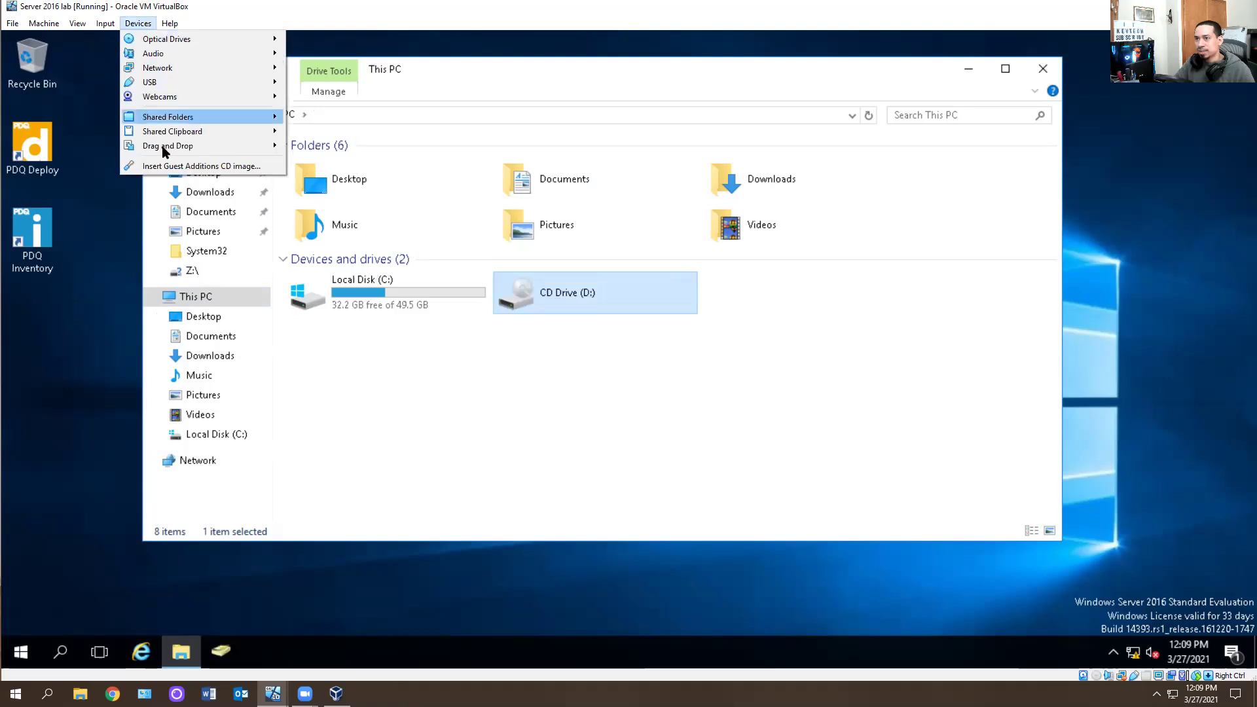
{"action": "mouse_move", "coordinate": [193, 119]}
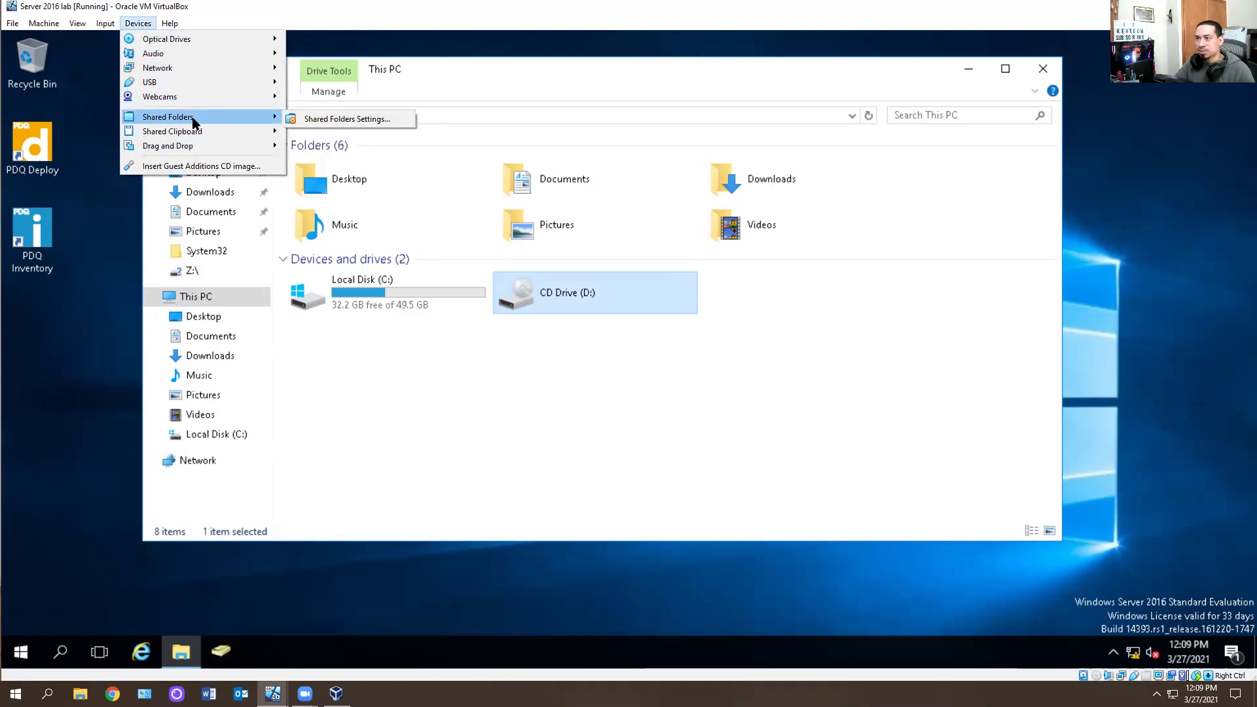
{"action": "left_click", "coordinate": [357, 120]}
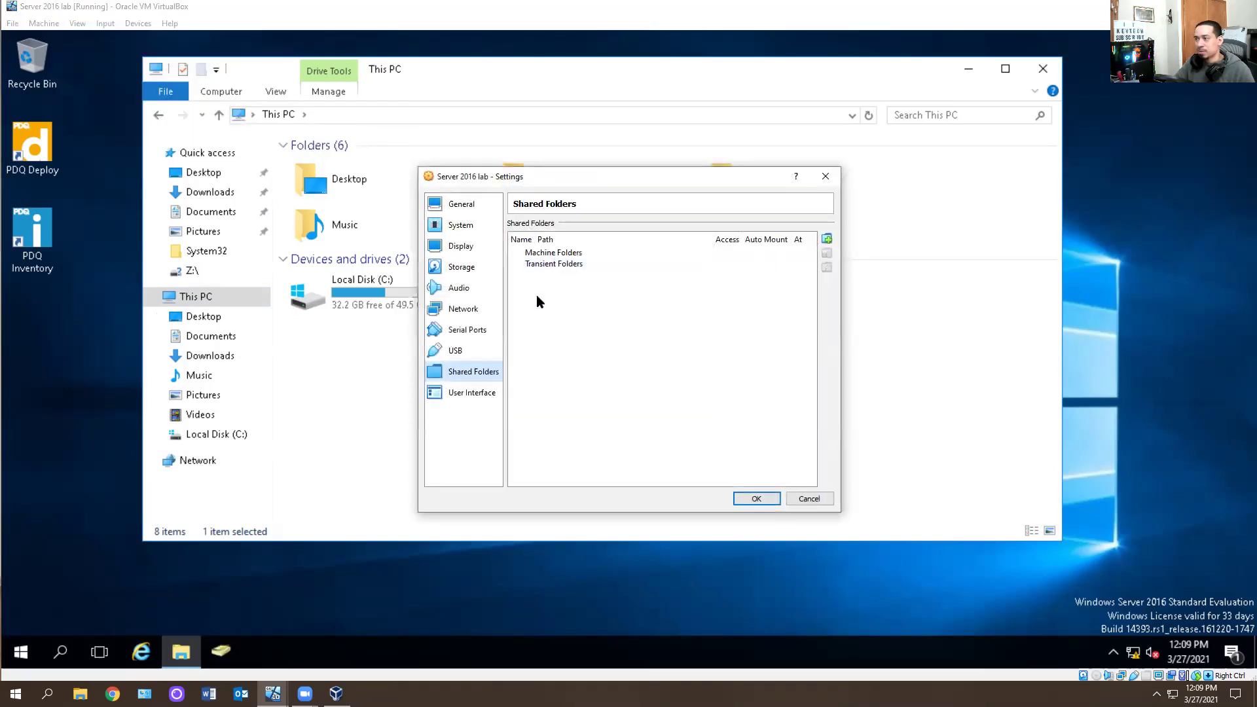
{"action": "left_click", "coordinate": [827, 241]}
{"action": "left_click", "coordinate": [712, 288]}
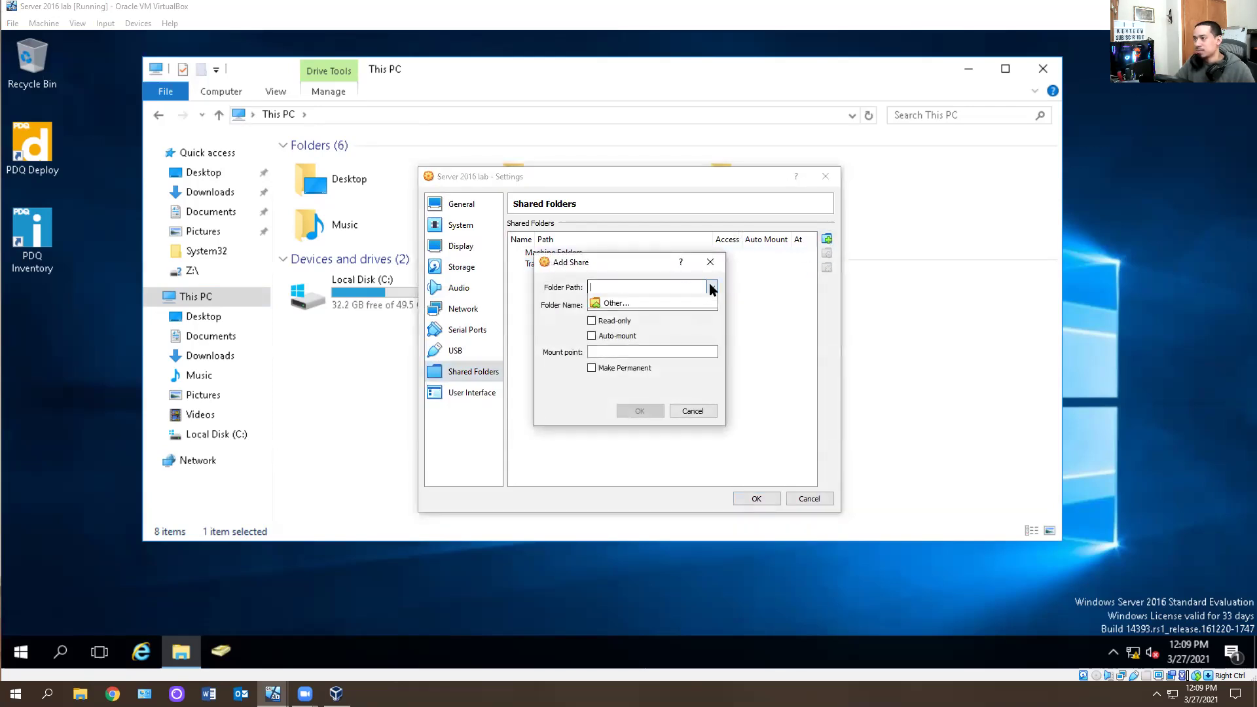
{"action": "left_click", "coordinate": [612, 305]}
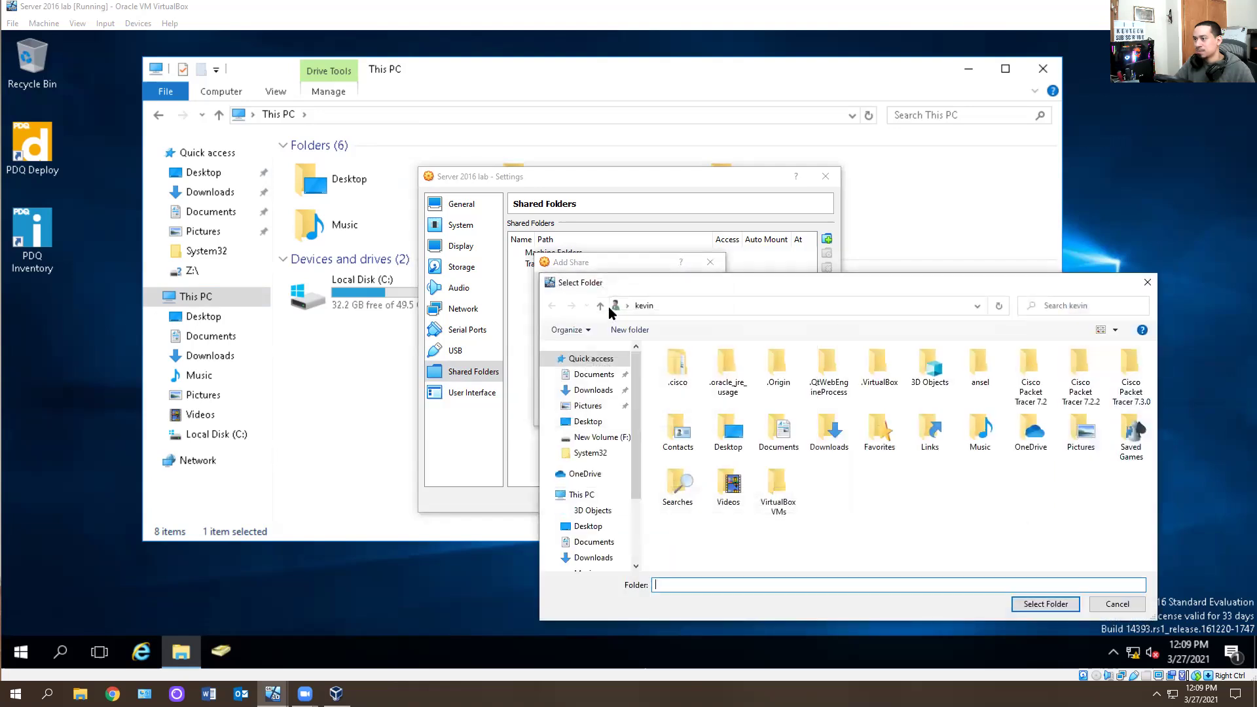
{"action": "left_click", "coordinate": [577, 392]}
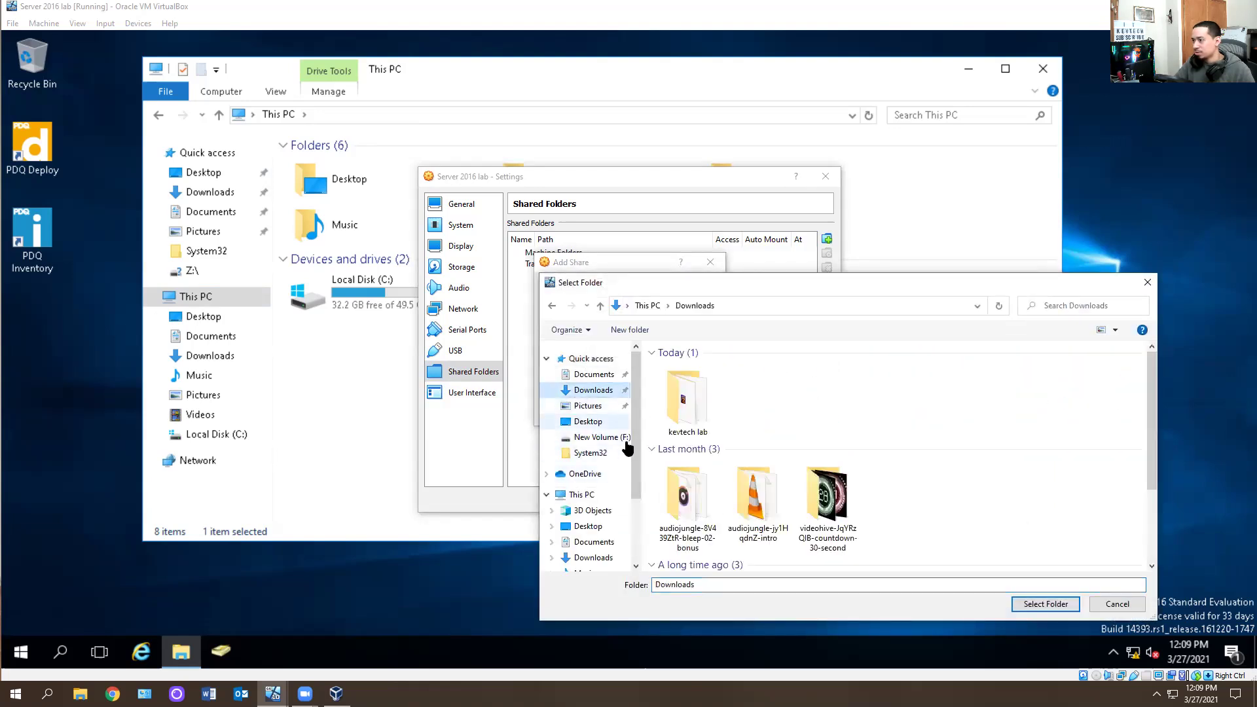
{"action": "left_click", "coordinate": [685, 400]}
{"action": "left_click", "coordinate": [1046, 604]}
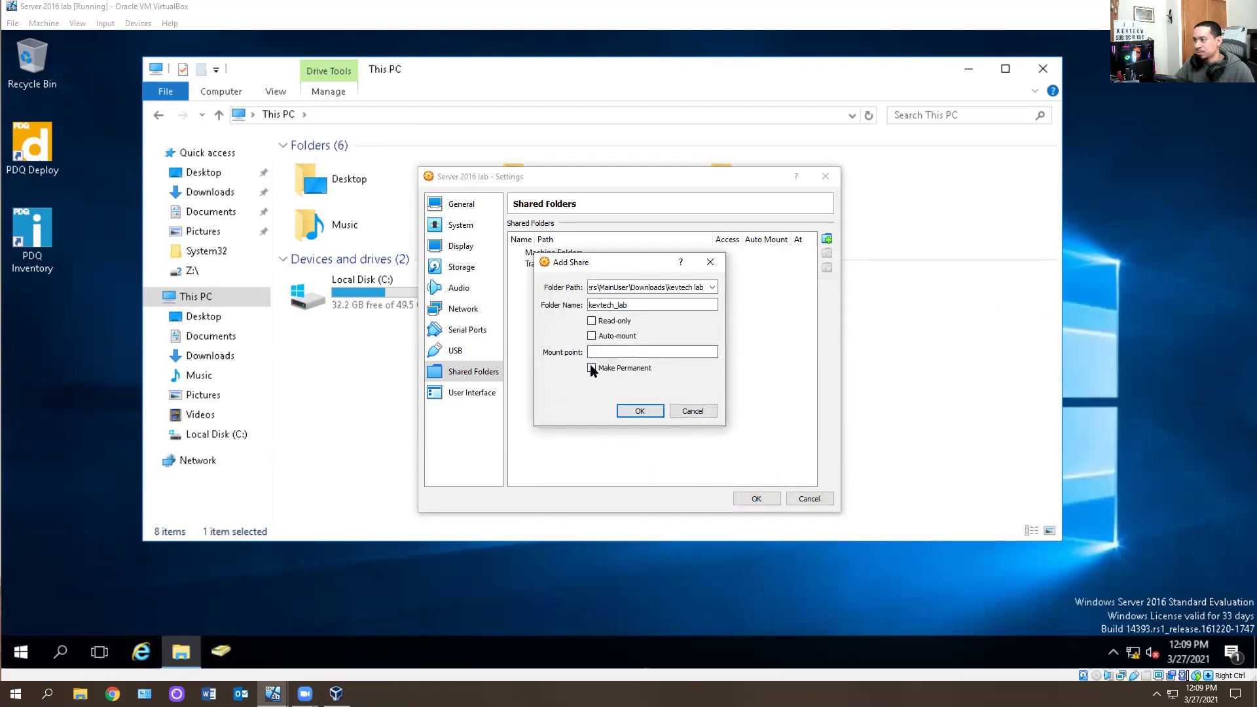
{"action": "left_click", "coordinate": [593, 336]}
{"action": "left_click", "coordinate": [635, 412]}
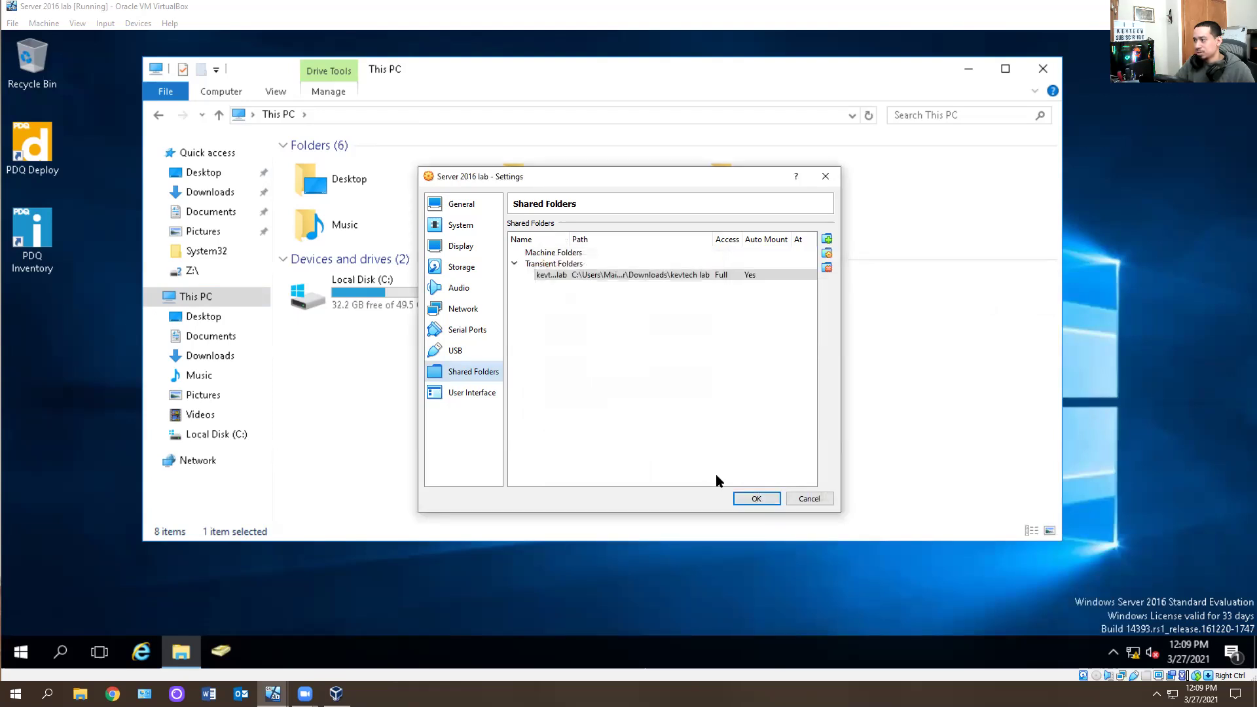
{"action": "left_click", "coordinate": [757, 498]}
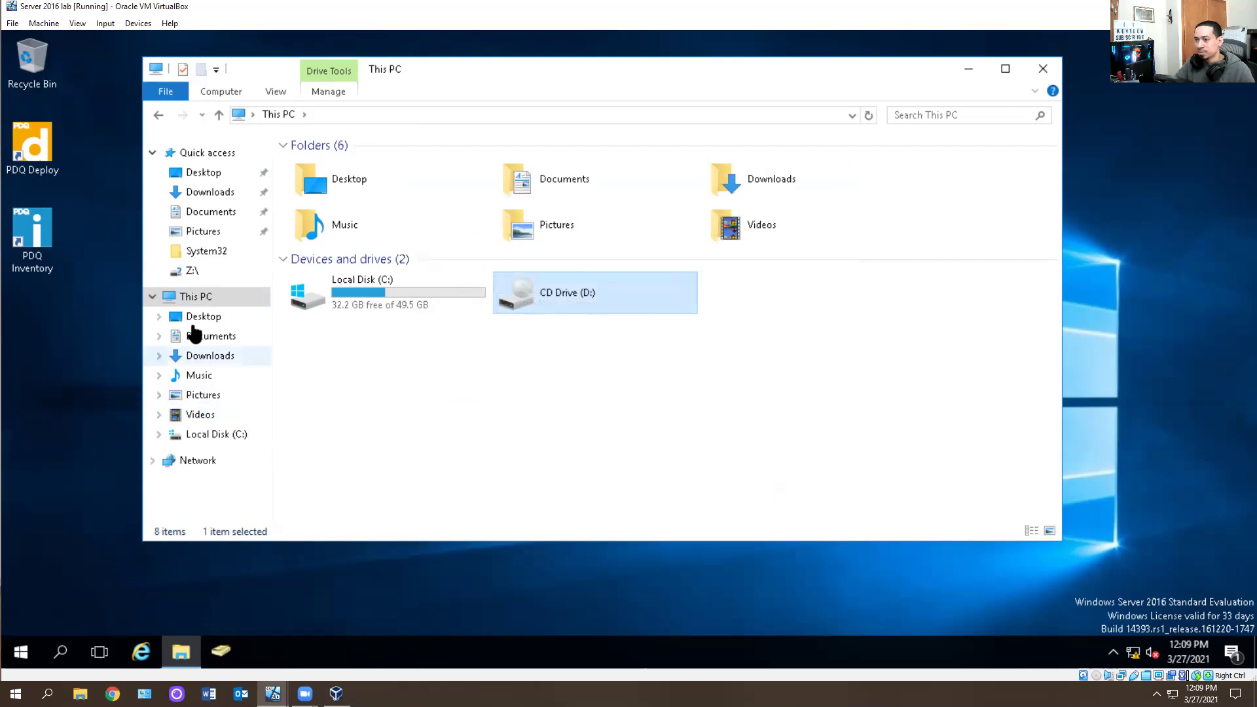
- Copy ALTools (1) from the kevtech_lab (Z:) drive onto the VM desktop
{"action": "left_click", "coordinate": [404, 359]}
{"action": "double_click", "coordinate": [404, 357]}
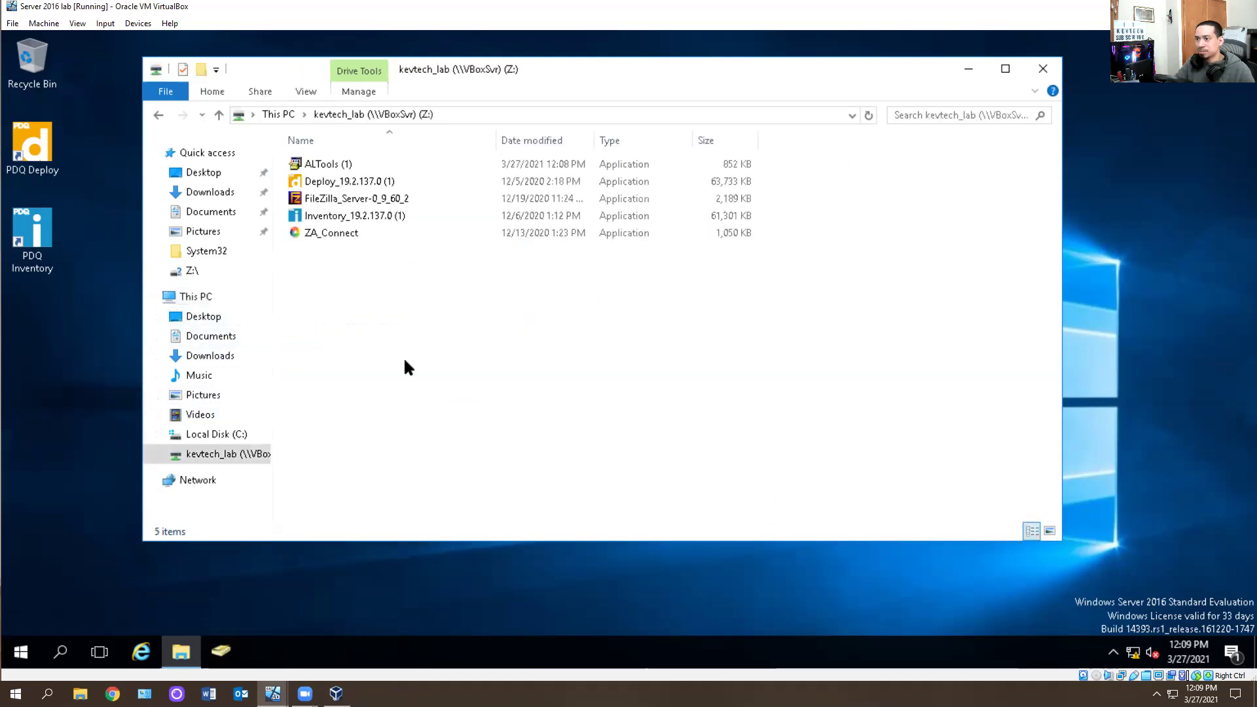
{"action": "left_click_drag", "start_coordinate": [317, 164], "coordinate": [26, 339]}
{"action": "left_click", "coordinate": [1043, 70]}
- Extract ALTools (1) into C:\Users\Administrator\Documents, then move its desktop copy to the Recycle Bin
{"action": "double_click", "coordinate": [42, 306]}
{"action": "left_click", "coordinate": [674, 477]}
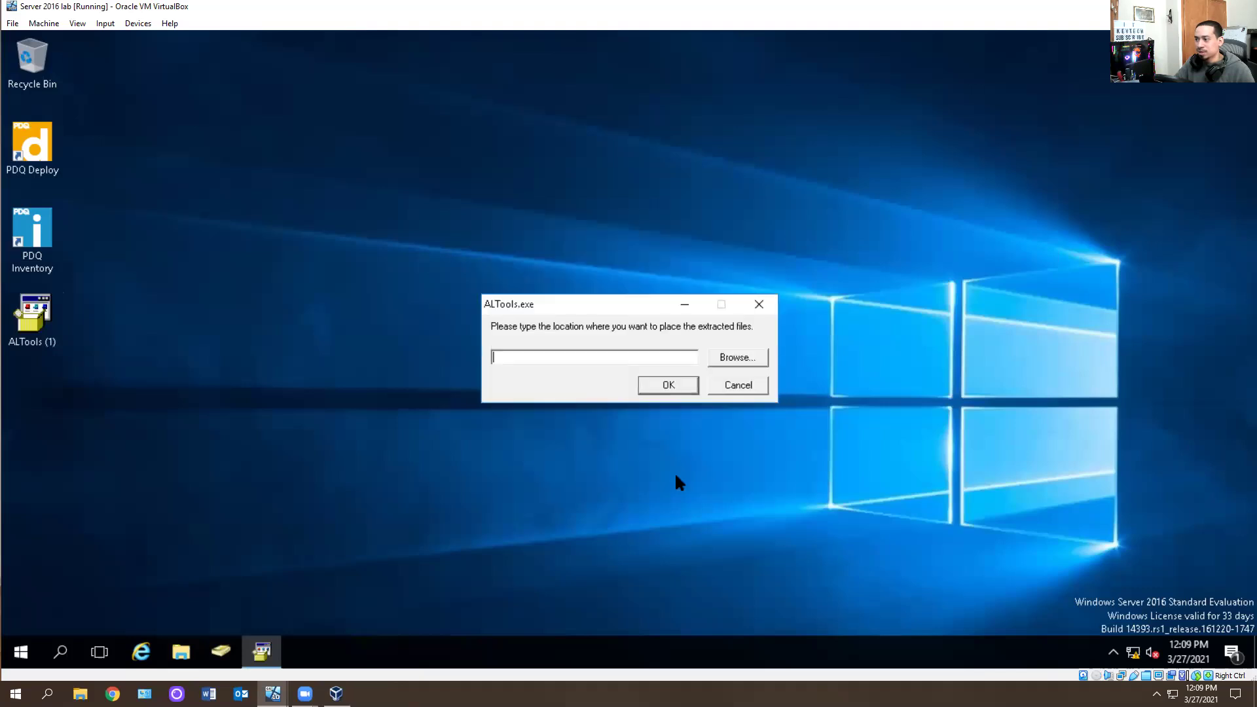
{"action": "left_click", "coordinate": [674, 386]}
{"action": "left_click", "coordinate": [761, 397]}
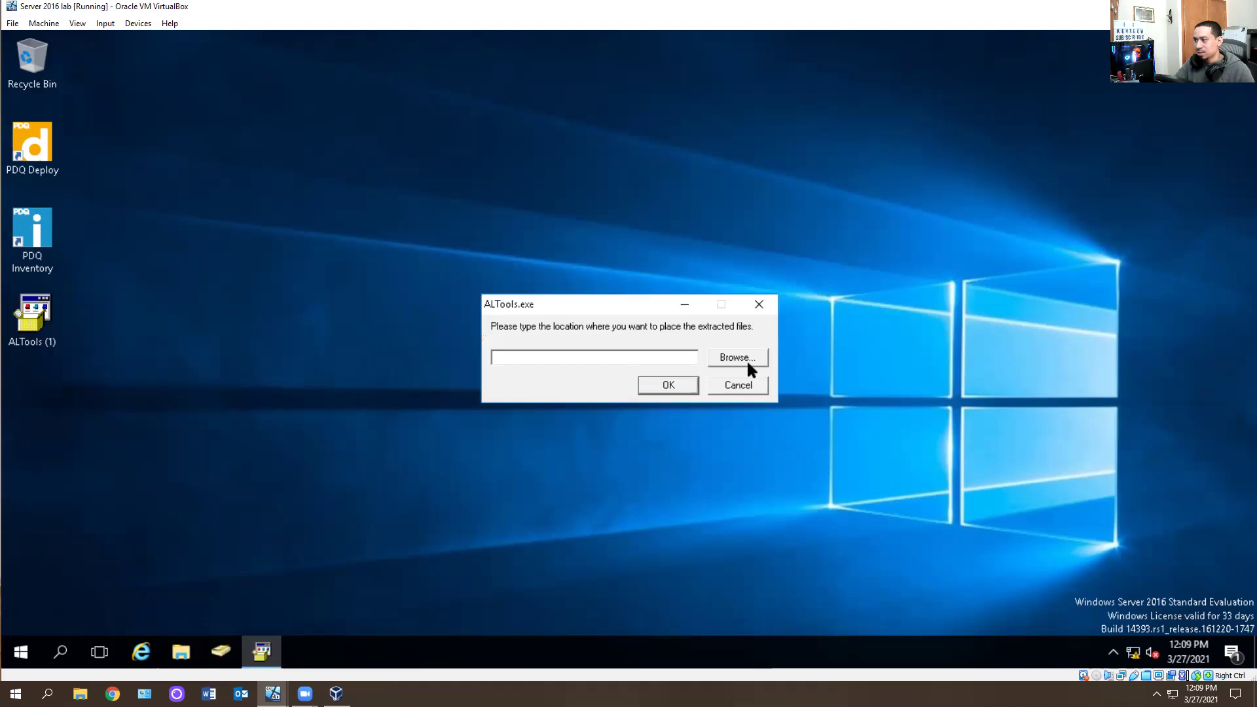
{"action": "left_click", "coordinate": [746, 361]}
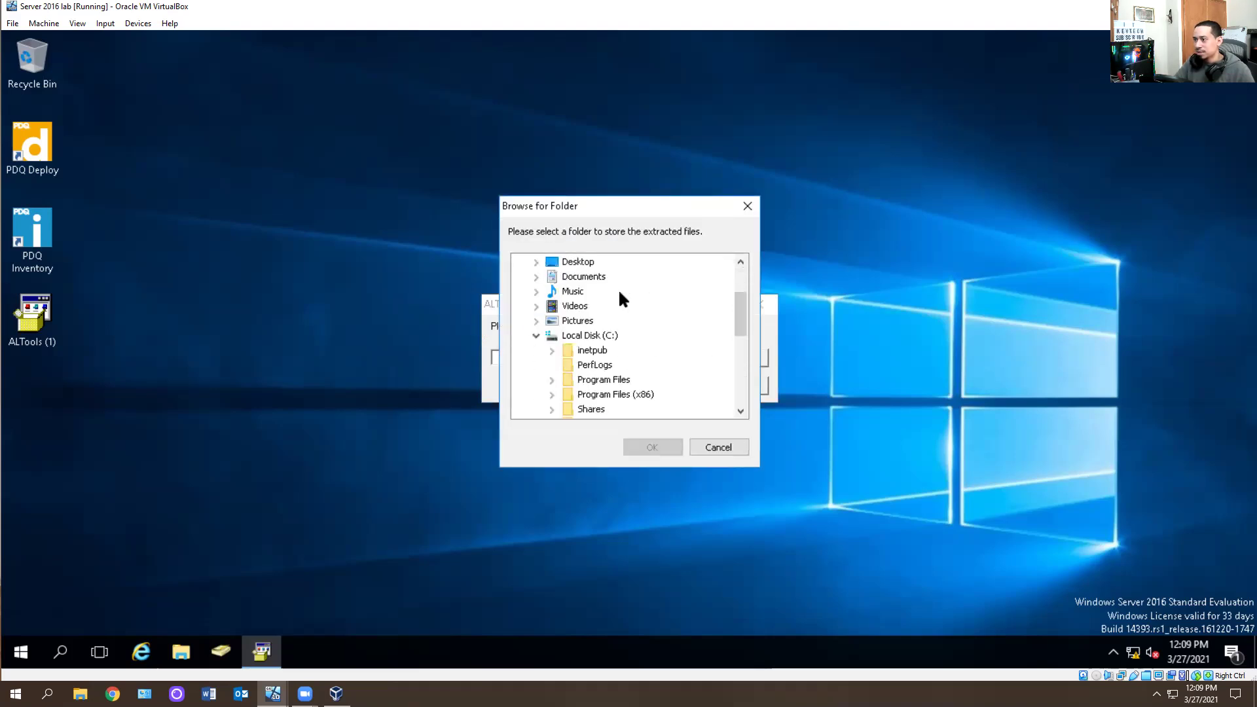
{"action": "left_click", "coordinate": [553, 277]}
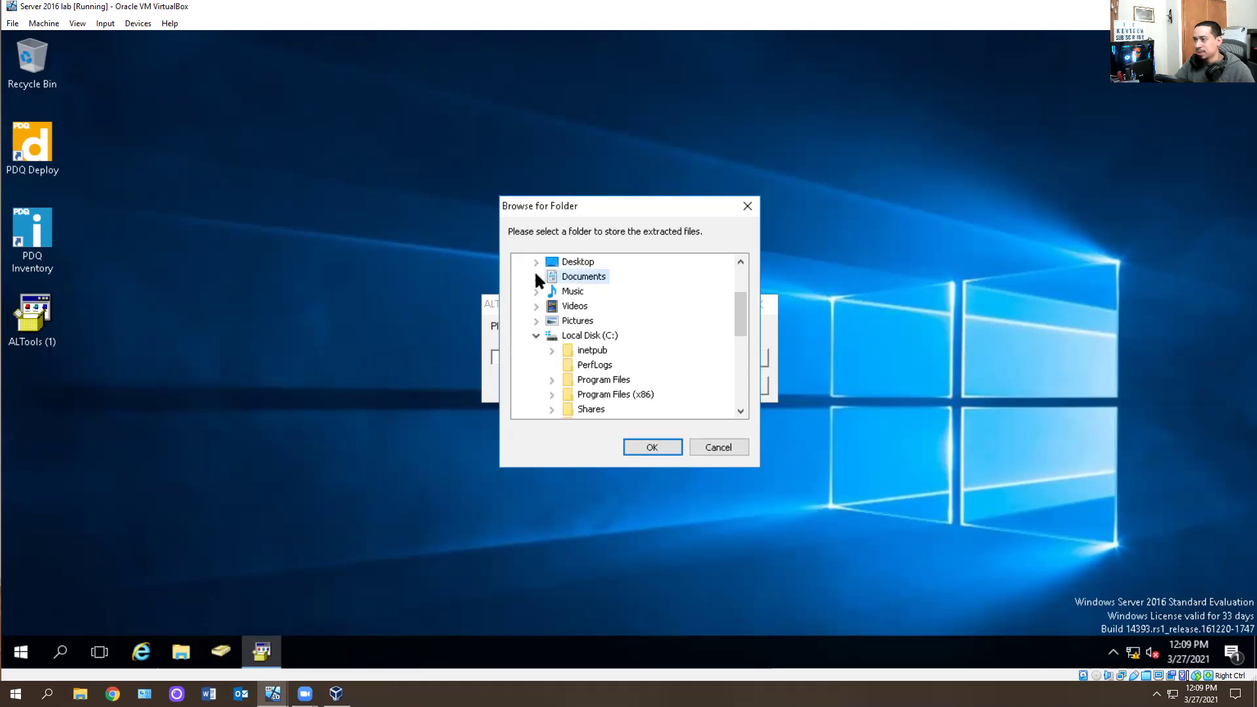
{"action": "left_click", "coordinate": [632, 445]}
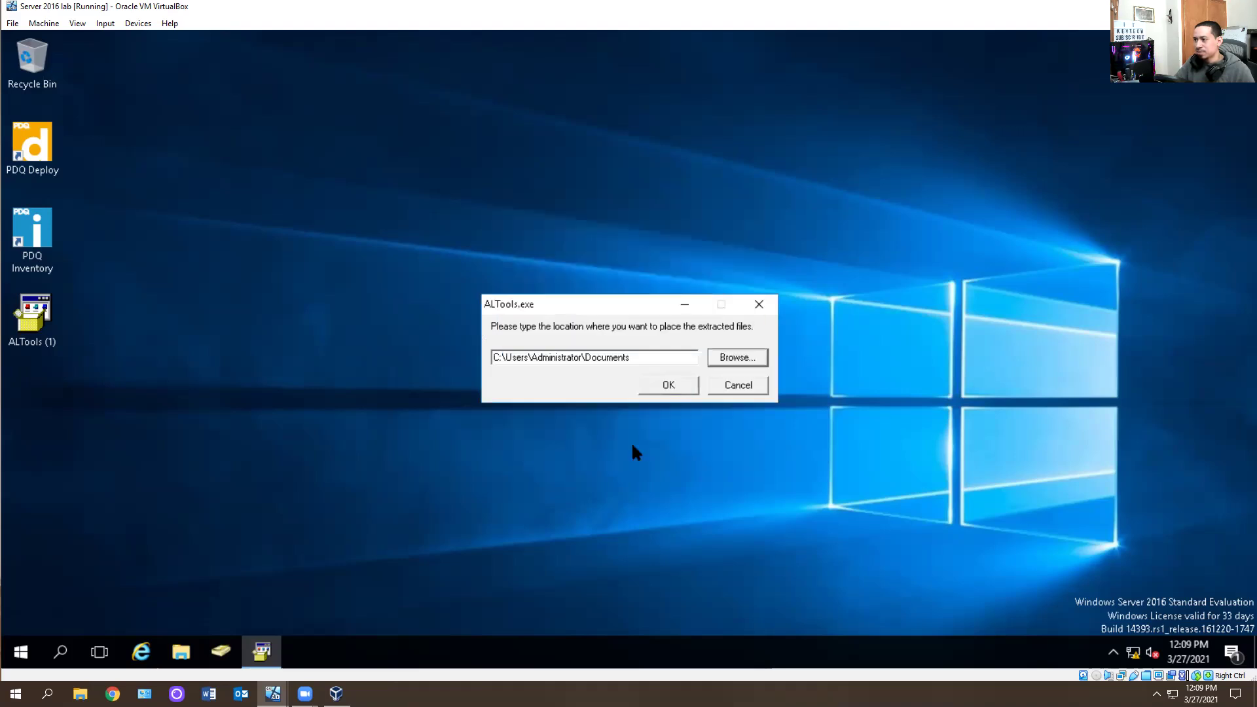
{"action": "left_click", "coordinate": [664, 383]}
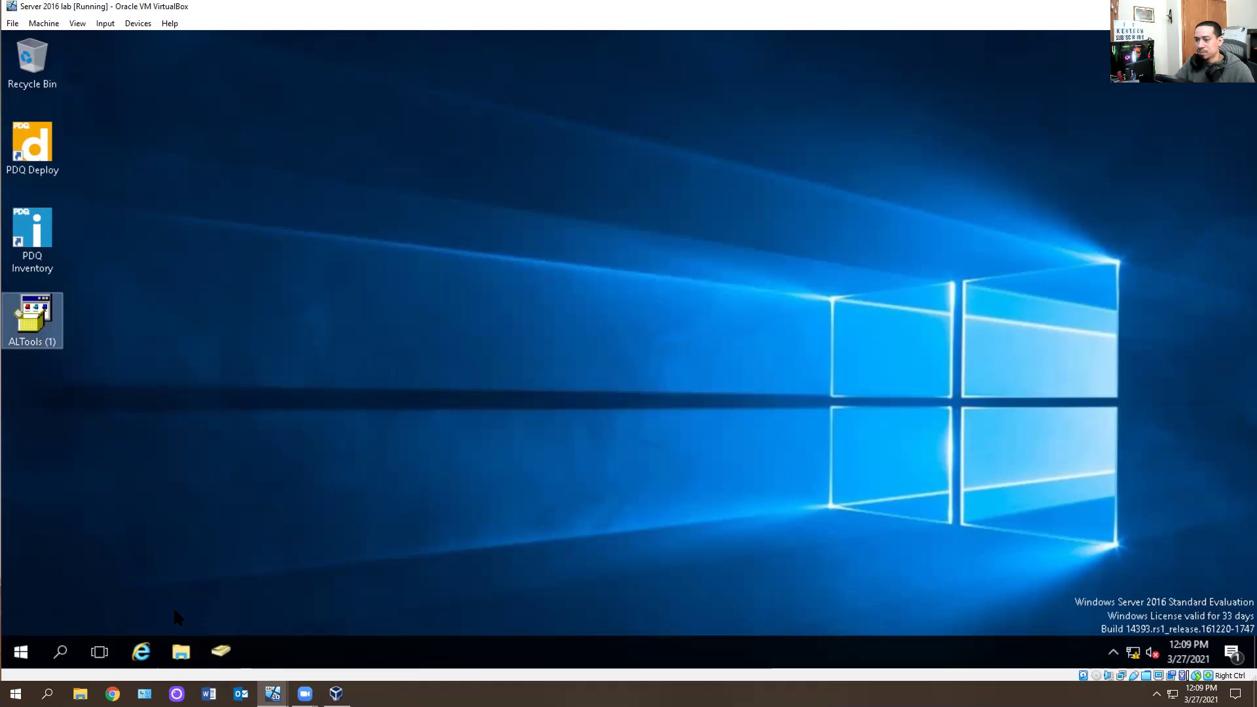
{"action": "left_click_drag", "start_coordinate": [43, 327], "coordinate": [31, 62]}
- Empty the Recycle Bin, confirming permanent deletion
{"action": "right_click", "coordinate": [50, 63]}
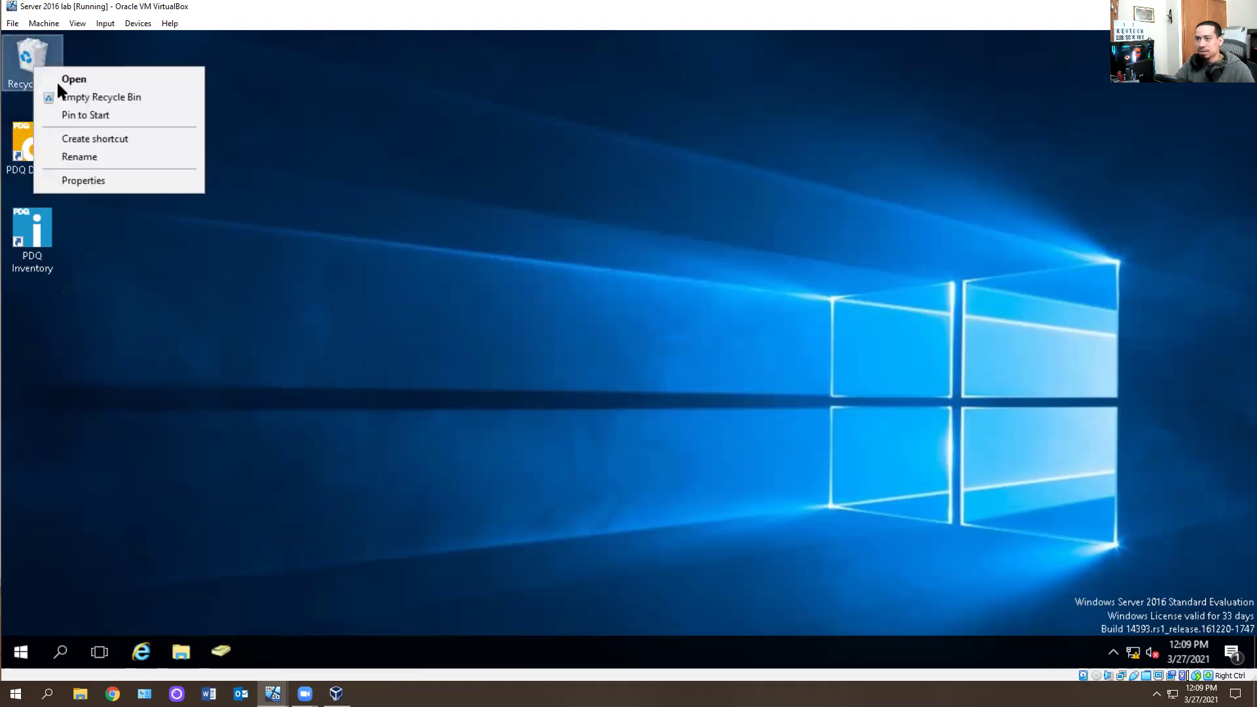
{"action": "left_click", "coordinate": [98, 97]}
{"action": "left_click", "coordinate": [689, 410]}
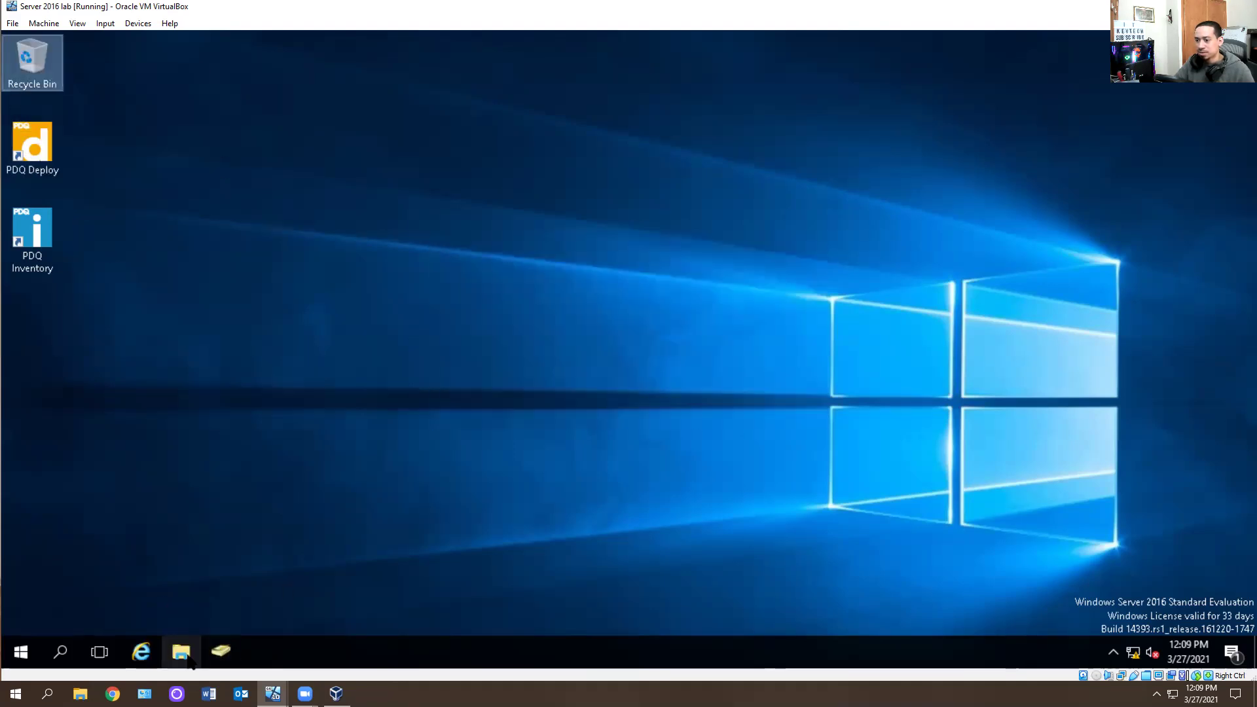
- Launch the LockoutStatus tool from the Documents folder in File Explorer
{"action": "left_click", "coordinate": [181, 651]}
{"action": "left_click", "coordinate": [206, 212]}
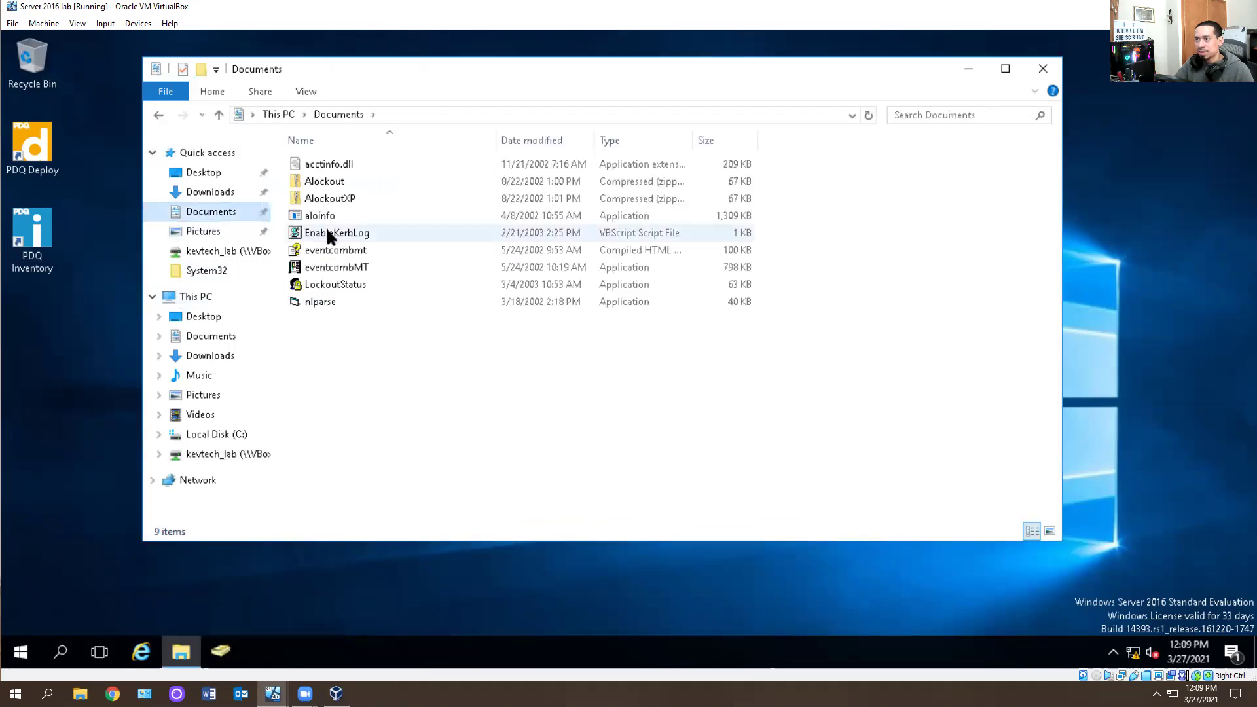
{"action": "double_click", "coordinate": [338, 287]}
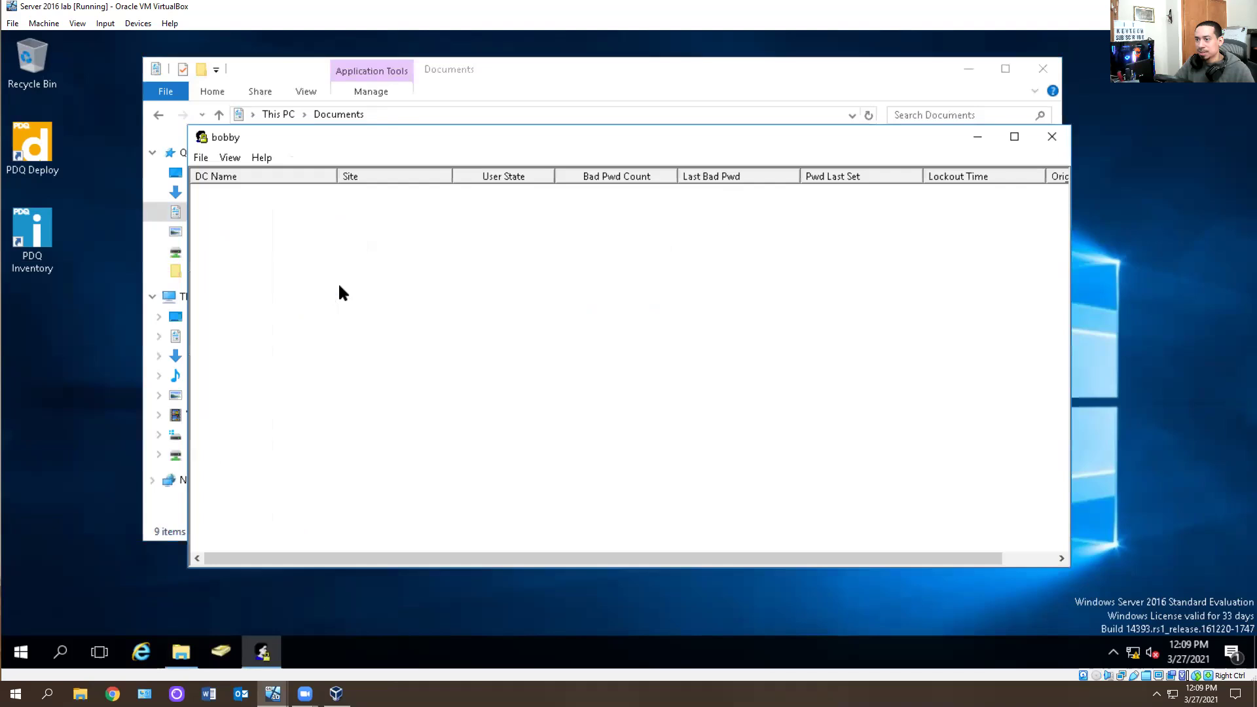
{"action": "left_click", "coordinate": [199, 157]}
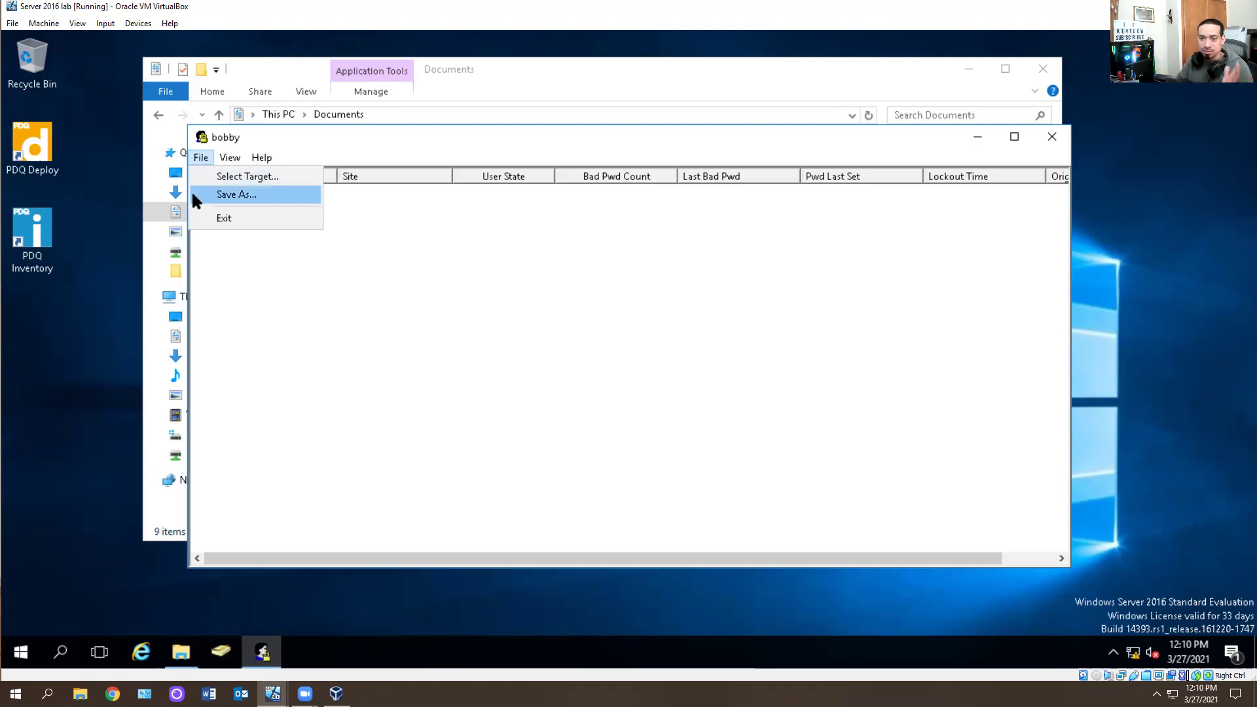
- Set the domain user as Target User Name and collect lockout data: Locked, bad password count 4
{"action": "left_click", "coordinate": [241, 175]}
{"action": "left_click", "coordinate": [648, 274]}
{"action": "type", "text": "s"}
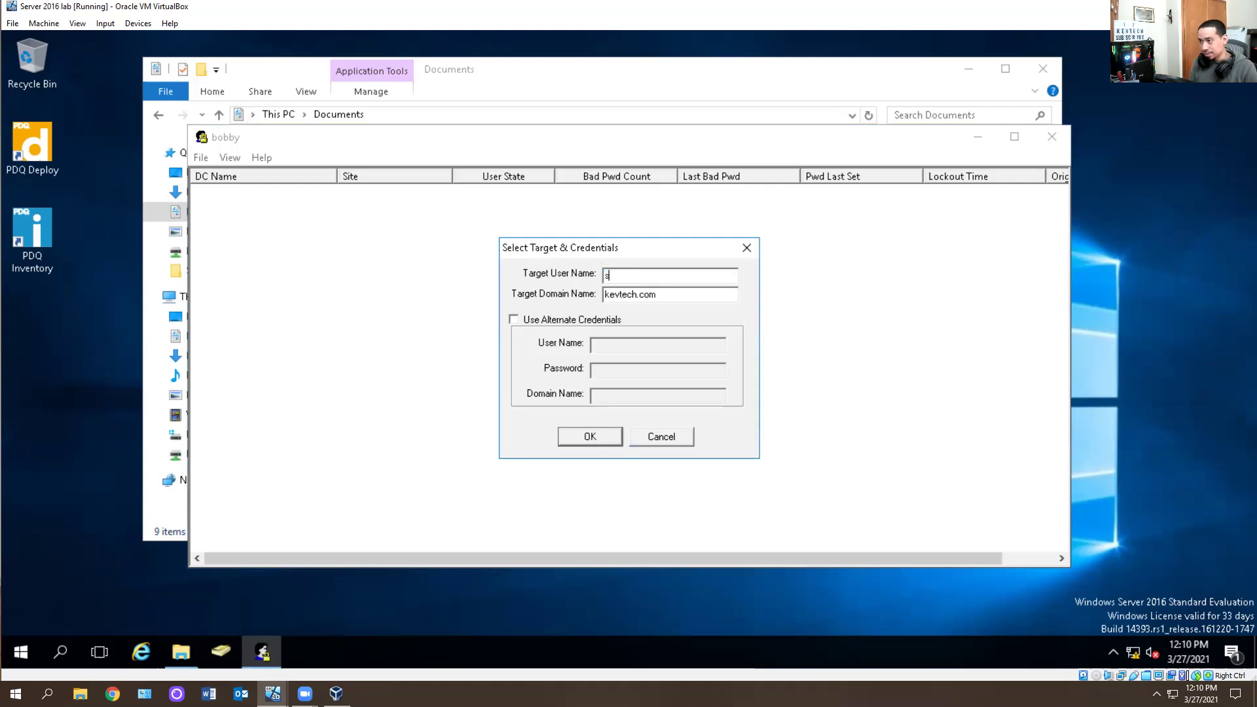
{"action": "type", "text": "cot"}
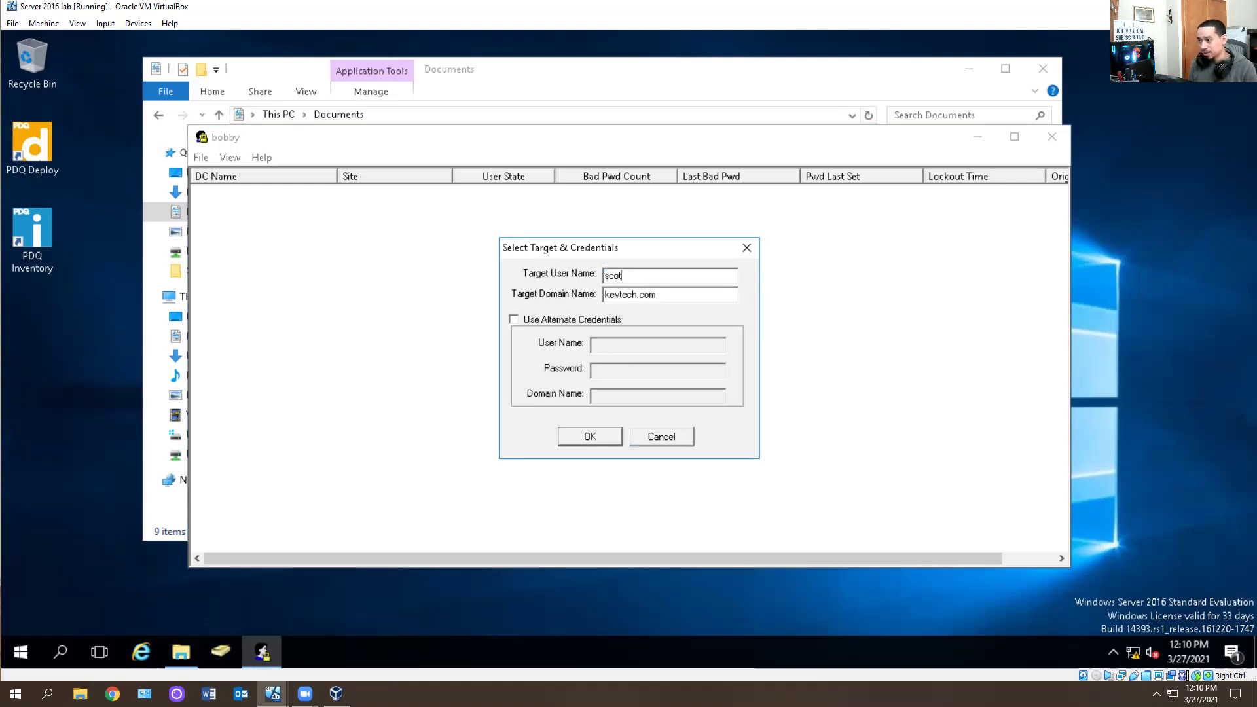
{"action": "key", "text": "Return"}
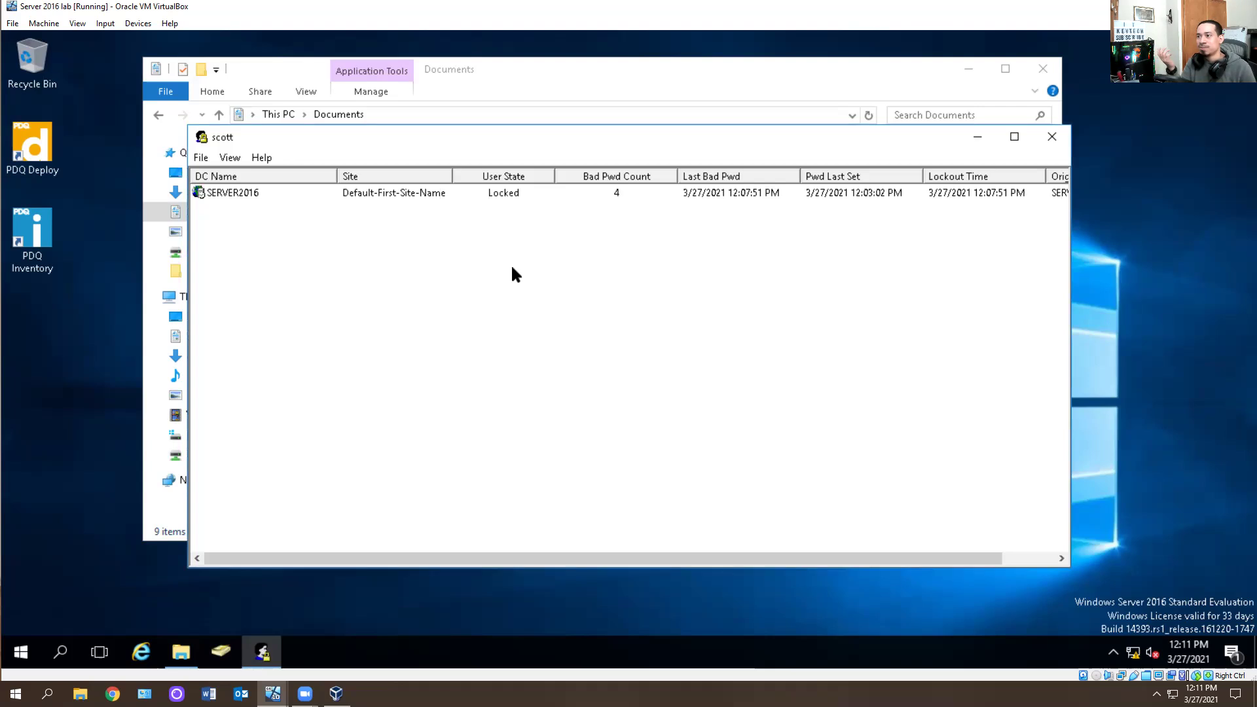
- Select the SERVER2016 result row, then reopen and cancel the Select Target dialog
{"action": "left_click", "coordinate": [232, 194]}
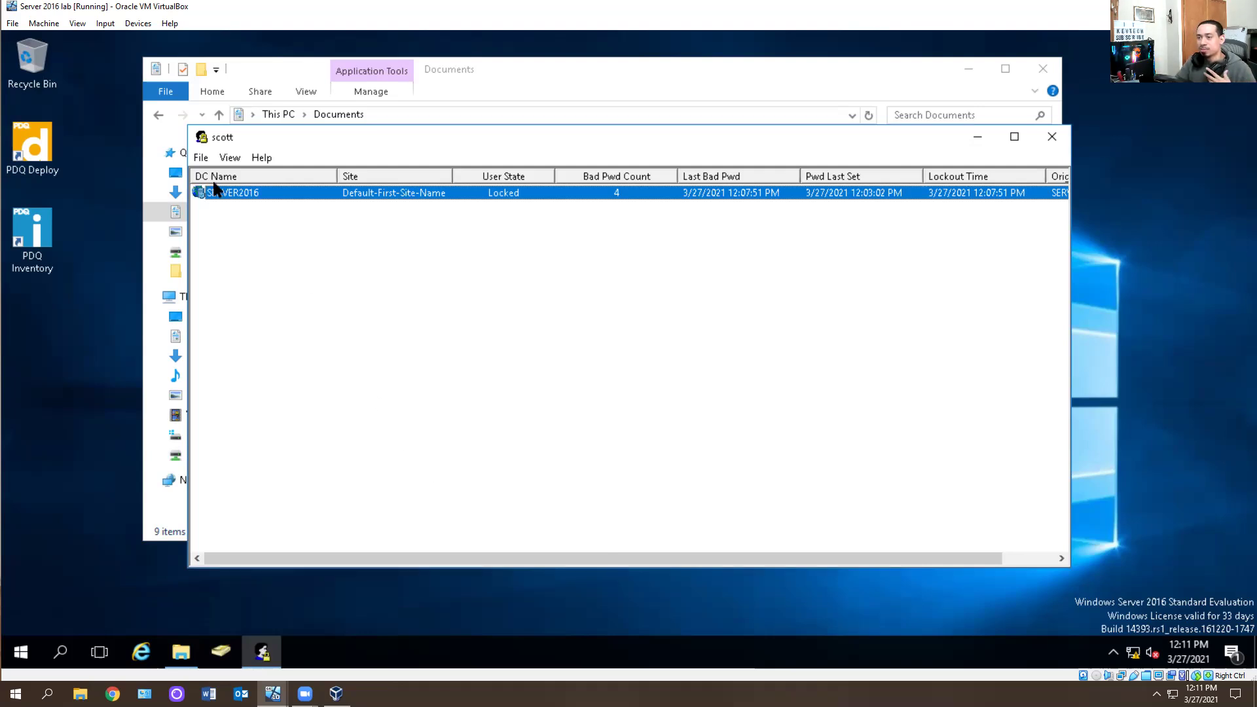
{"action": "left_click", "coordinate": [201, 157]}
{"action": "left_click", "coordinate": [229, 177]}
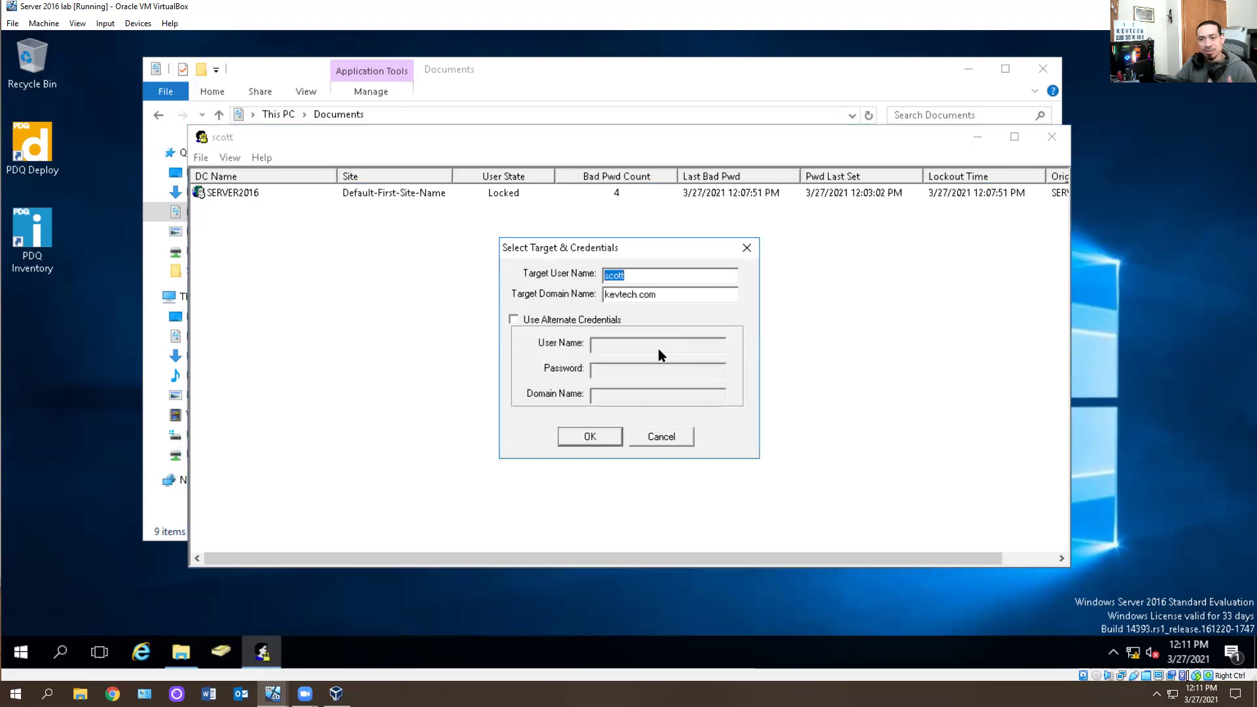
{"action": "left_click", "coordinate": [664, 439]}
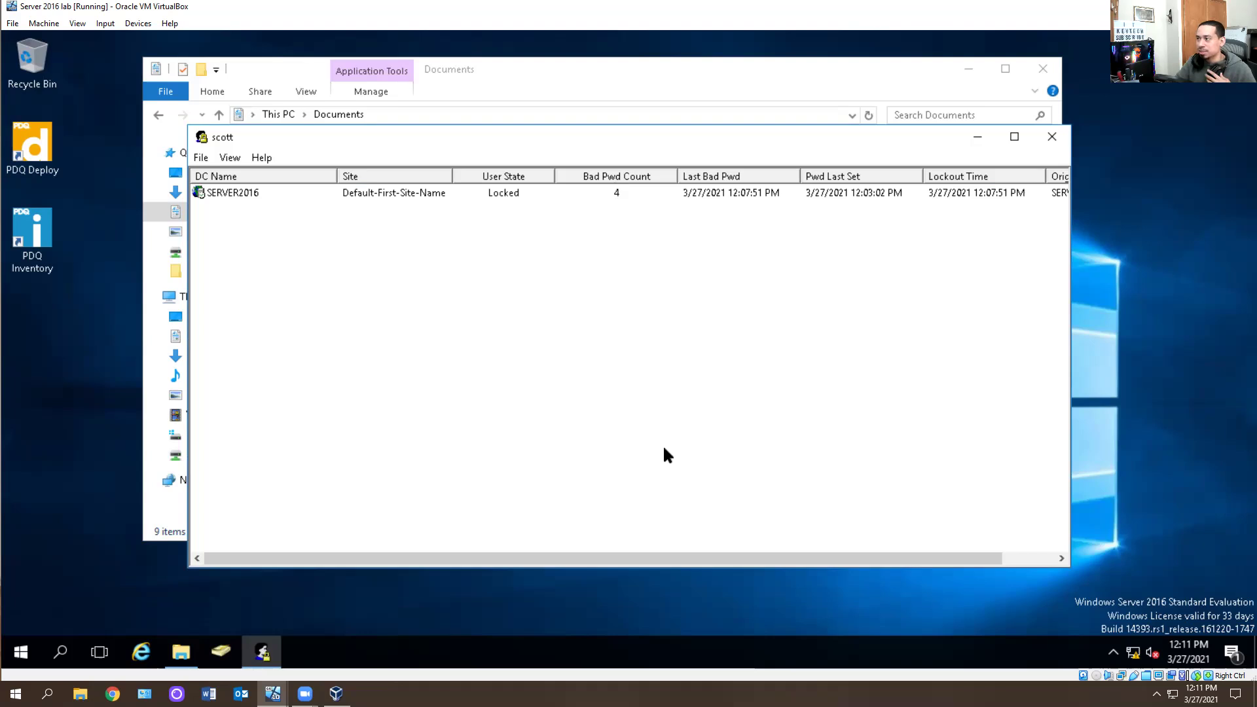
- Scroll the SERVER2016 row to check Orig Lock and lockout time 3/27/2021 12:07:51 PM
{"action": "left_click", "coordinate": [717, 194]}
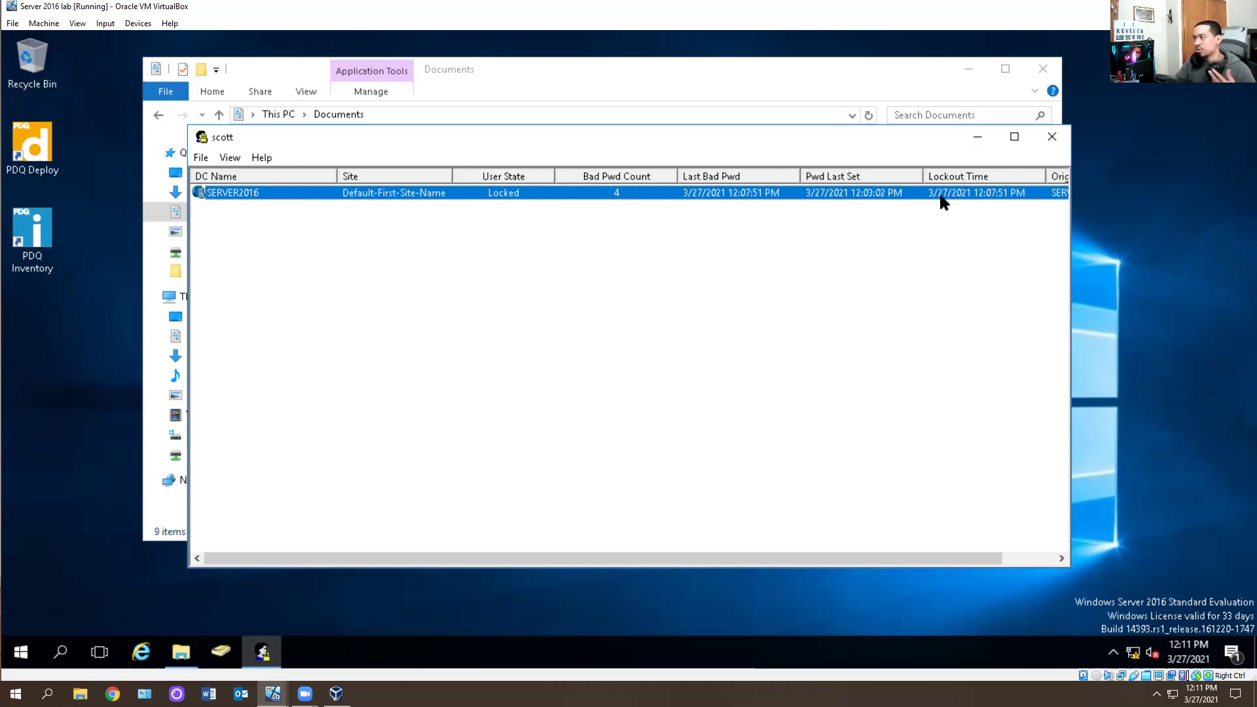
{"action": "left_click_drag", "start_coordinate": [728, 556], "coordinate": [856, 563]}
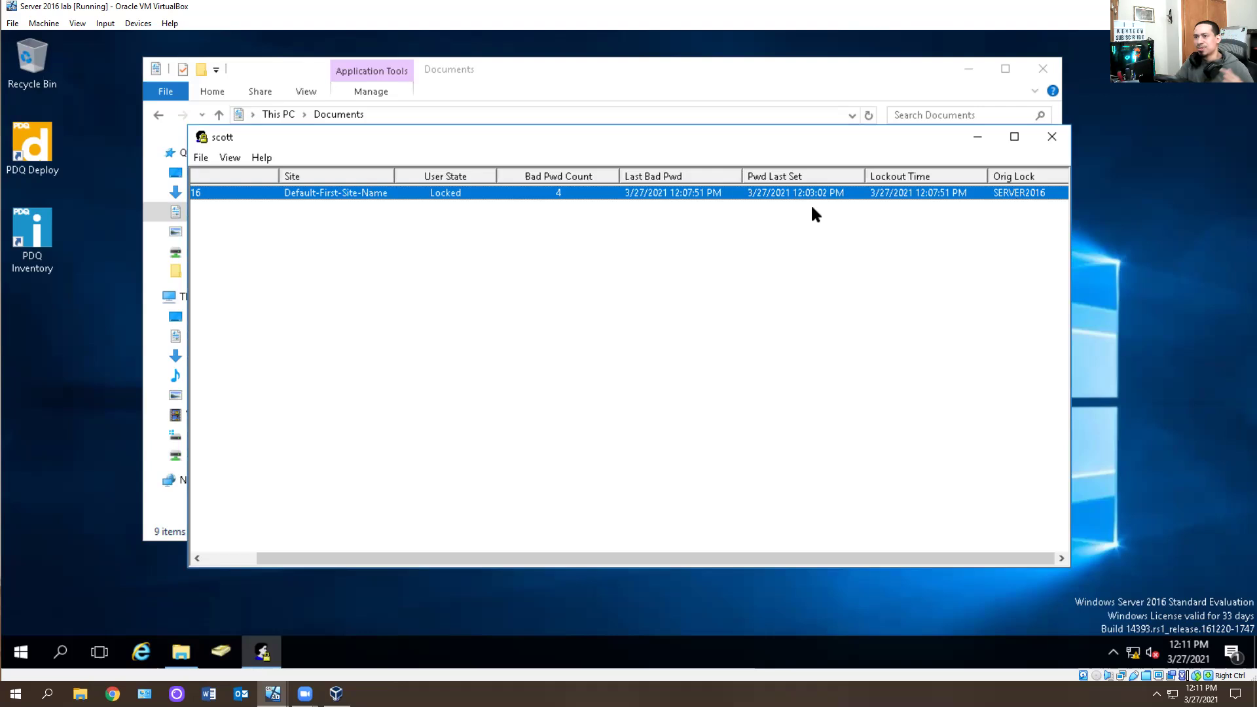
{"action": "left_click_drag", "start_coordinate": [376, 556], "coordinate": [301, 559]}
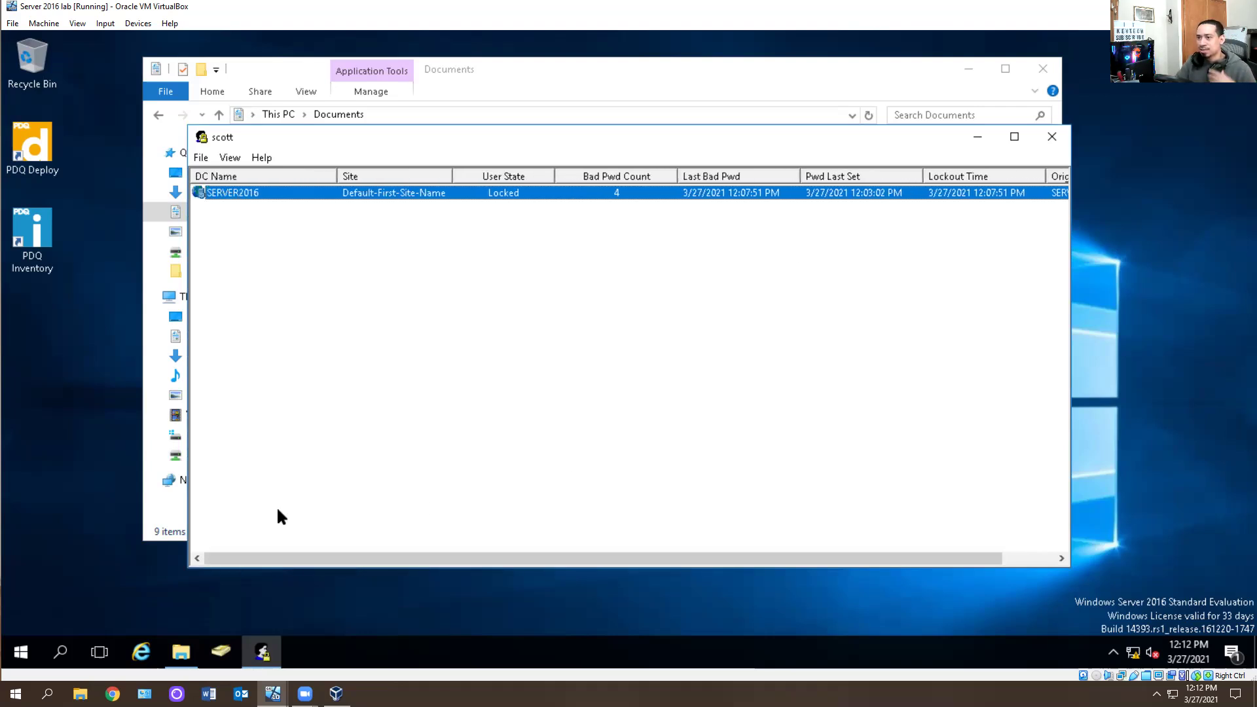
- View This PC's system properties from the Documents window, then close both System and File Explorer
{"action": "left_click", "coordinate": [181, 652]}
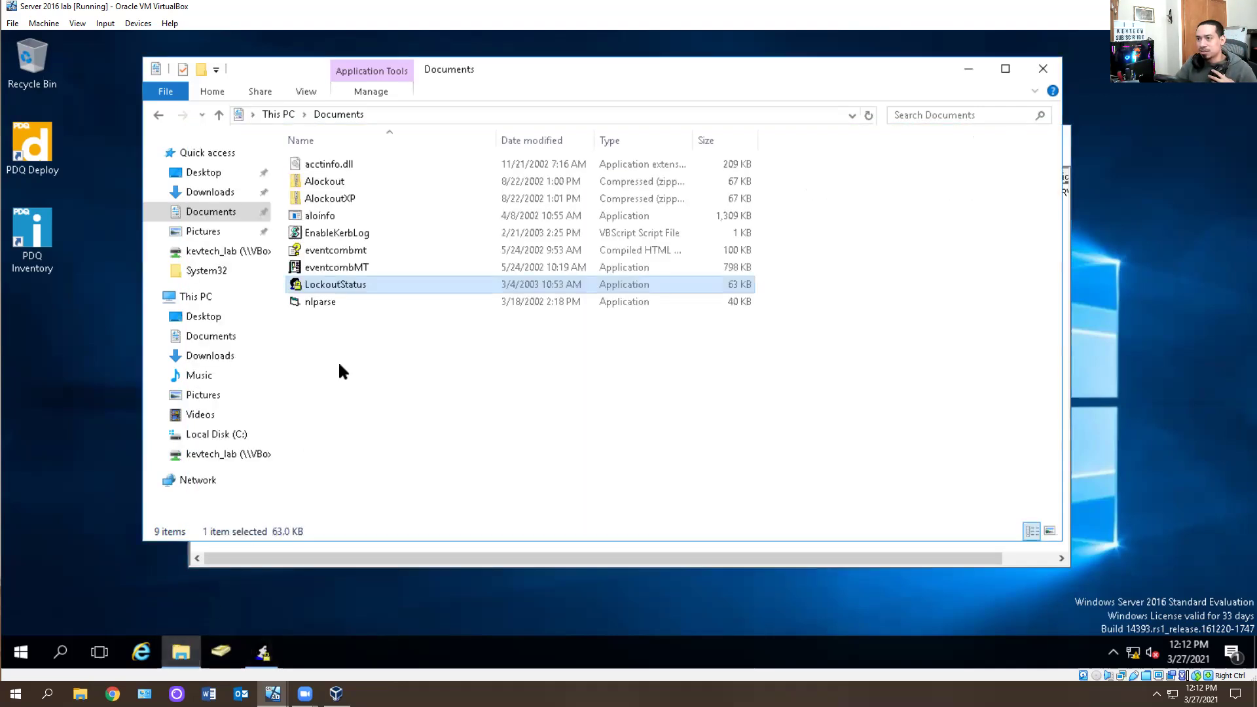
{"action": "right_click", "coordinate": [212, 296]}
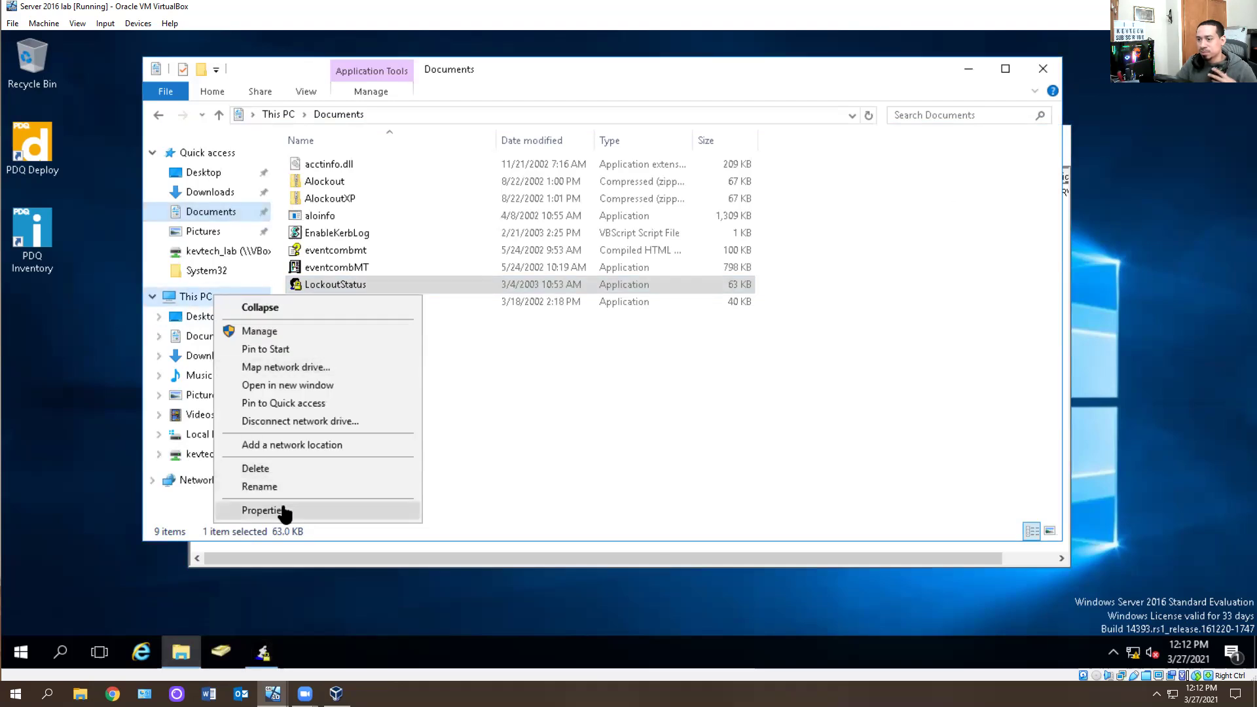
{"action": "left_click", "coordinate": [284, 511]}
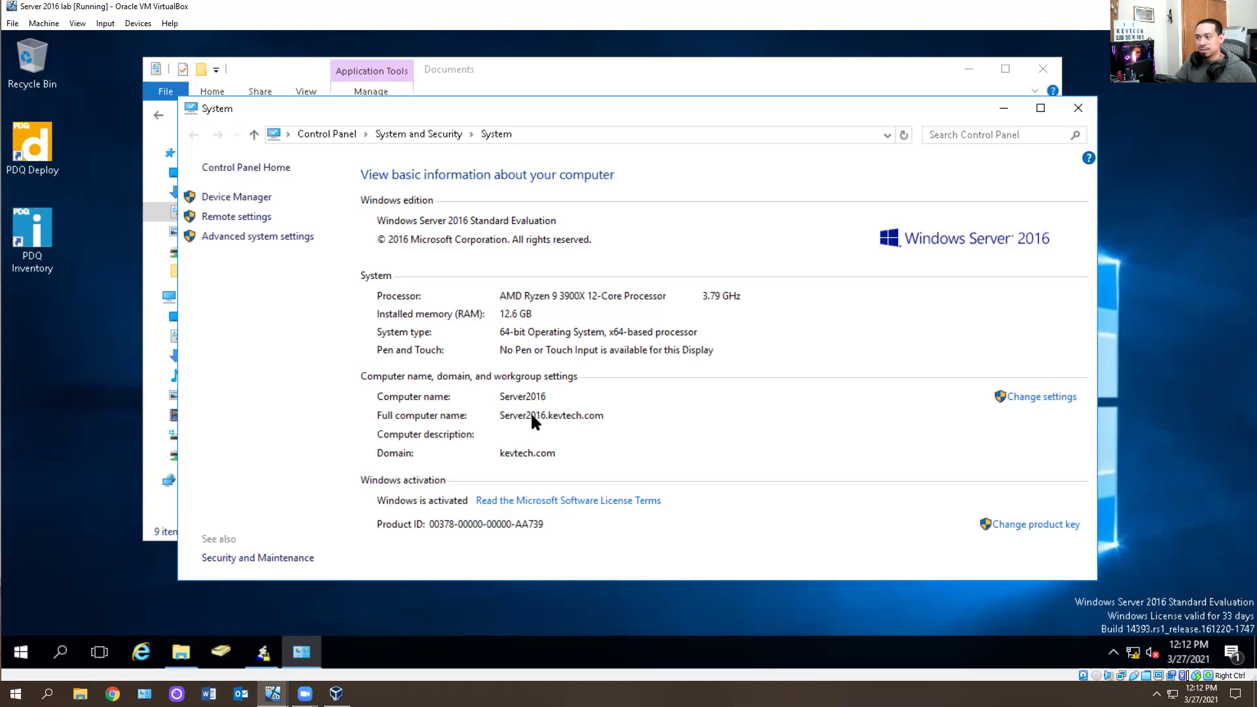
{"action": "left_click", "coordinate": [1078, 108]}
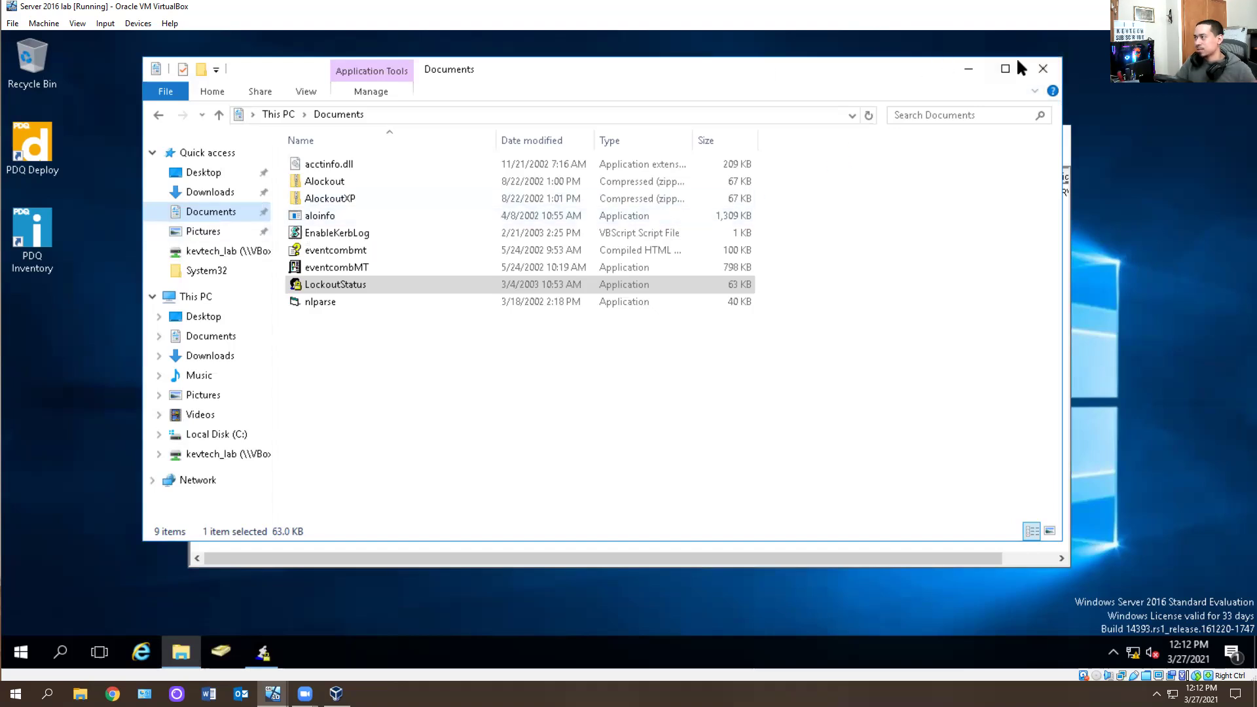
{"action": "left_click", "coordinate": [1042, 69]}
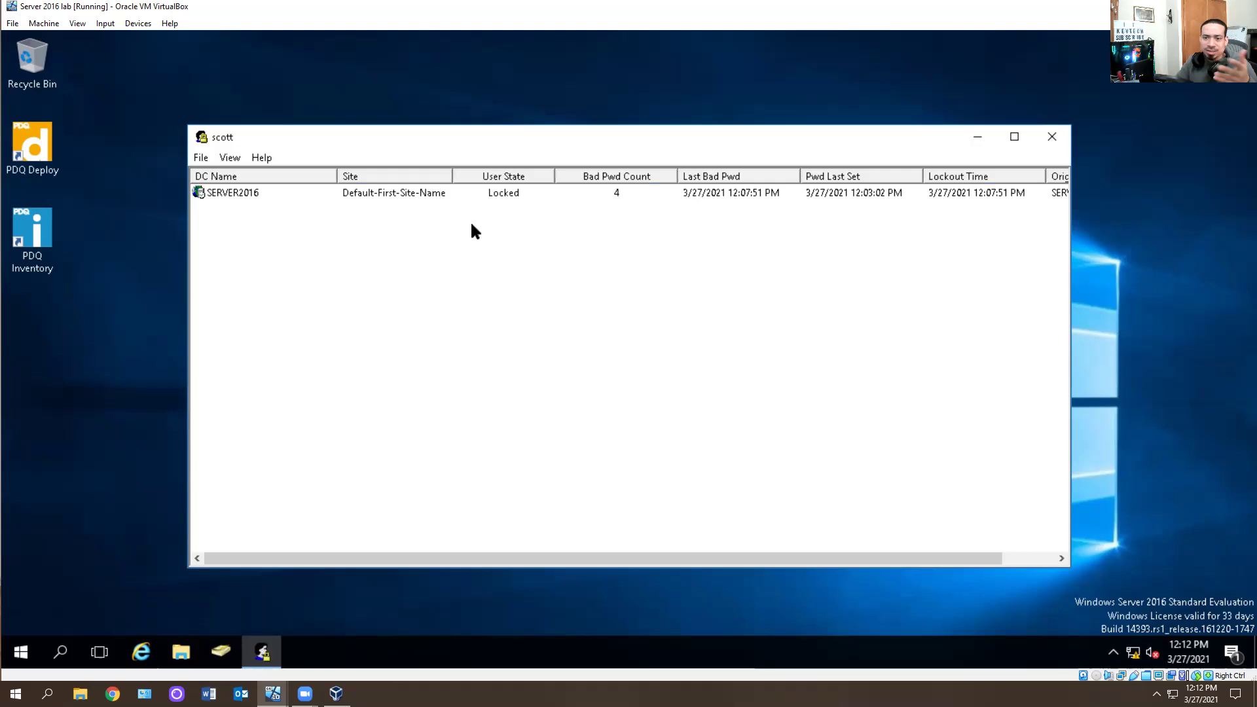
- Check the domain user's Account tab in Active Directory Users and Computers, then close ADUC and LockoutStatus
{"action": "left_click", "coordinate": [221, 651]}
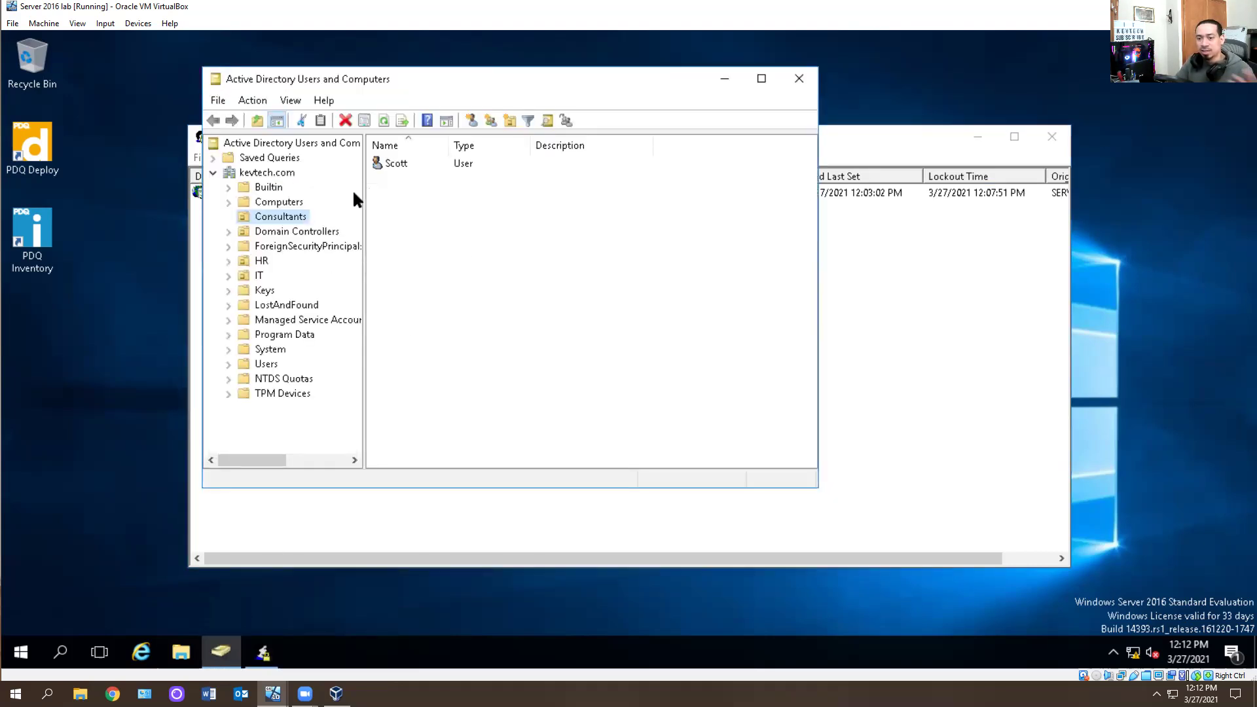
{"action": "double_click", "coordinate": [397, 163]}
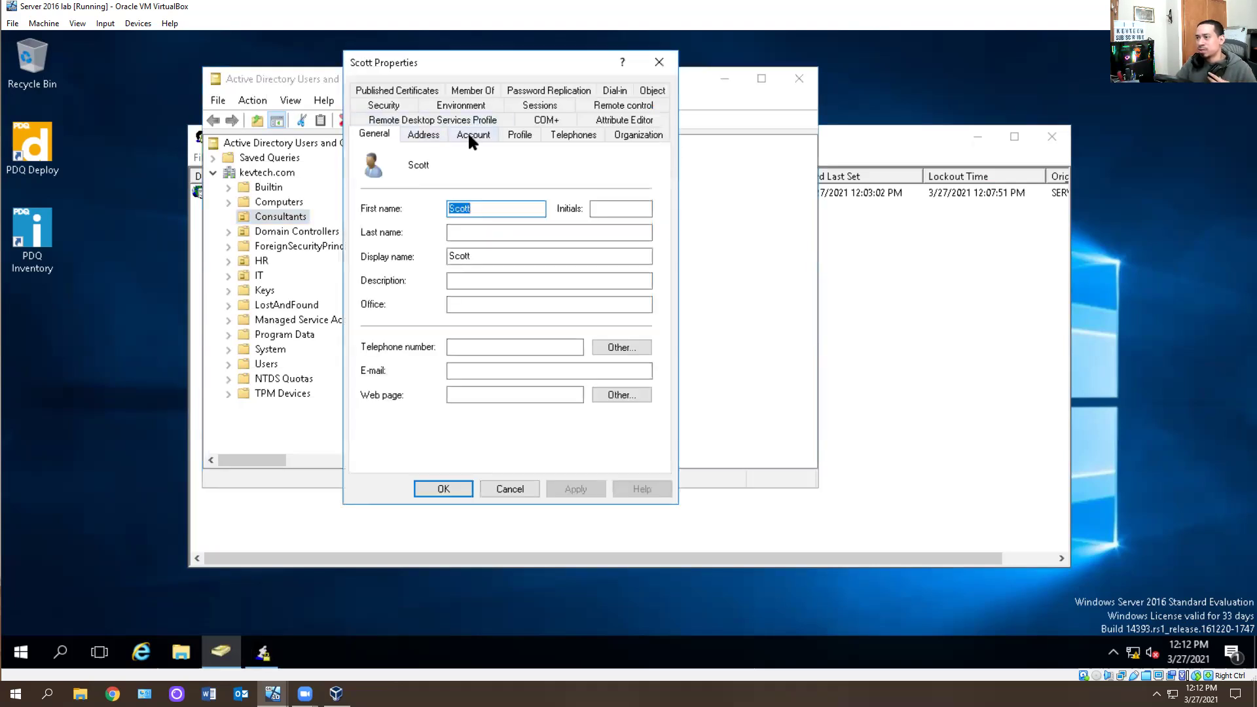
{"action": "left_click", "coordinate": [469, 136]}
{"action": "left_click", "coordinate": [433, 488]}
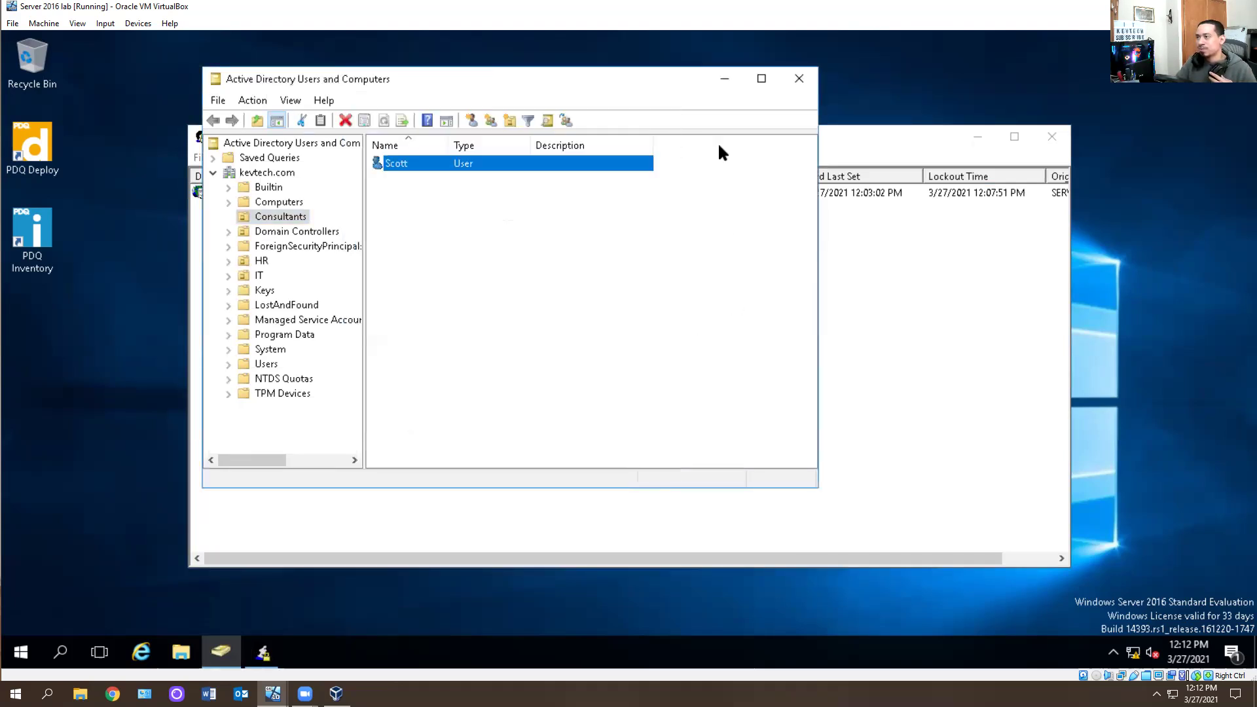
{"action": "left_click", "coordinate": [799, 78]}
{"action": "left_click", "coordinate": [1052, 137]}
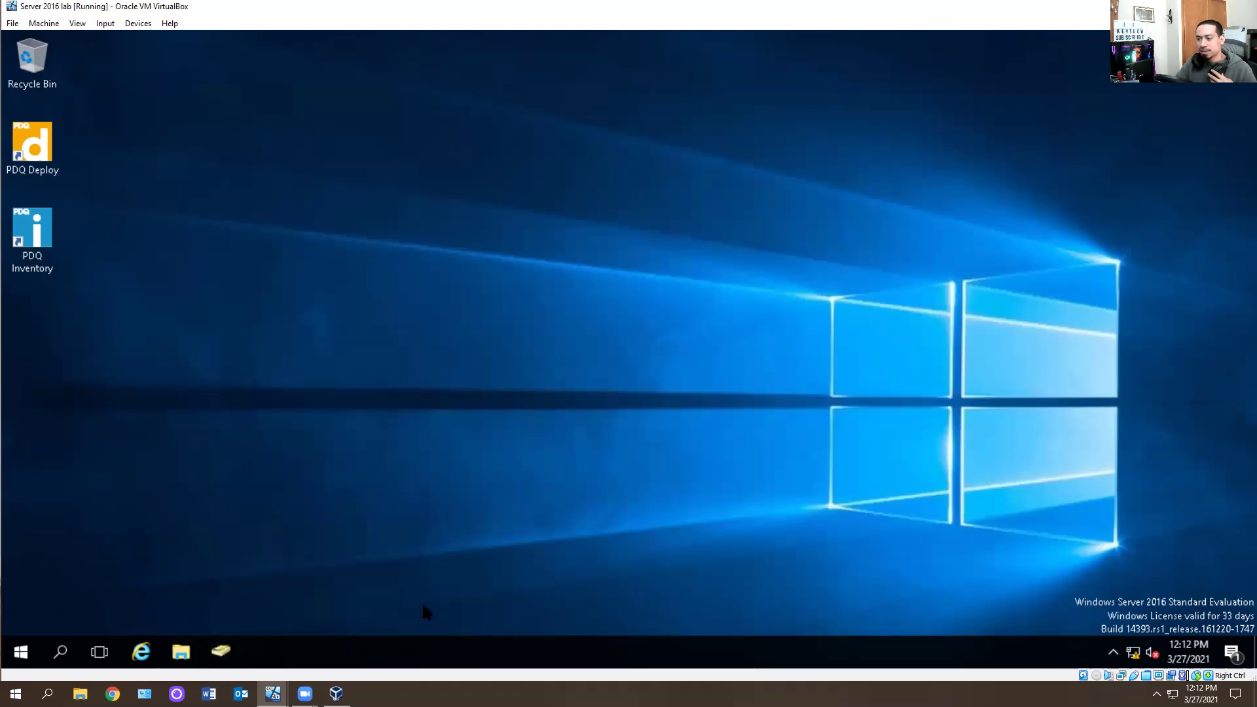
- Switch to the Windows 10 Lab VM and sign in as the domain user with their password
{"action": "mouse_move", "coordinate": [273, 693]}
{"action": "left_click", "coordinate": [203, 632]}
{"action": "left_click", "coordinate": [447, 438]}
{"action": "type", "text": "•••••••••"}
{"action": "key", "text": "Return"}
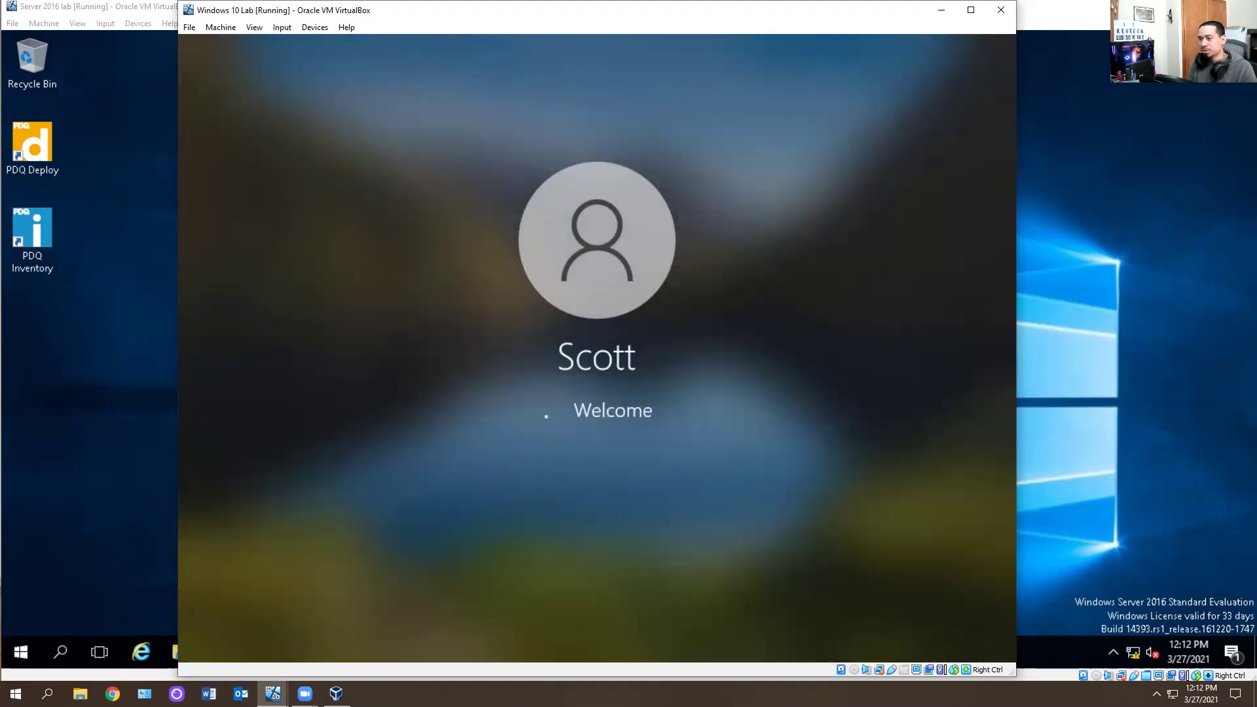